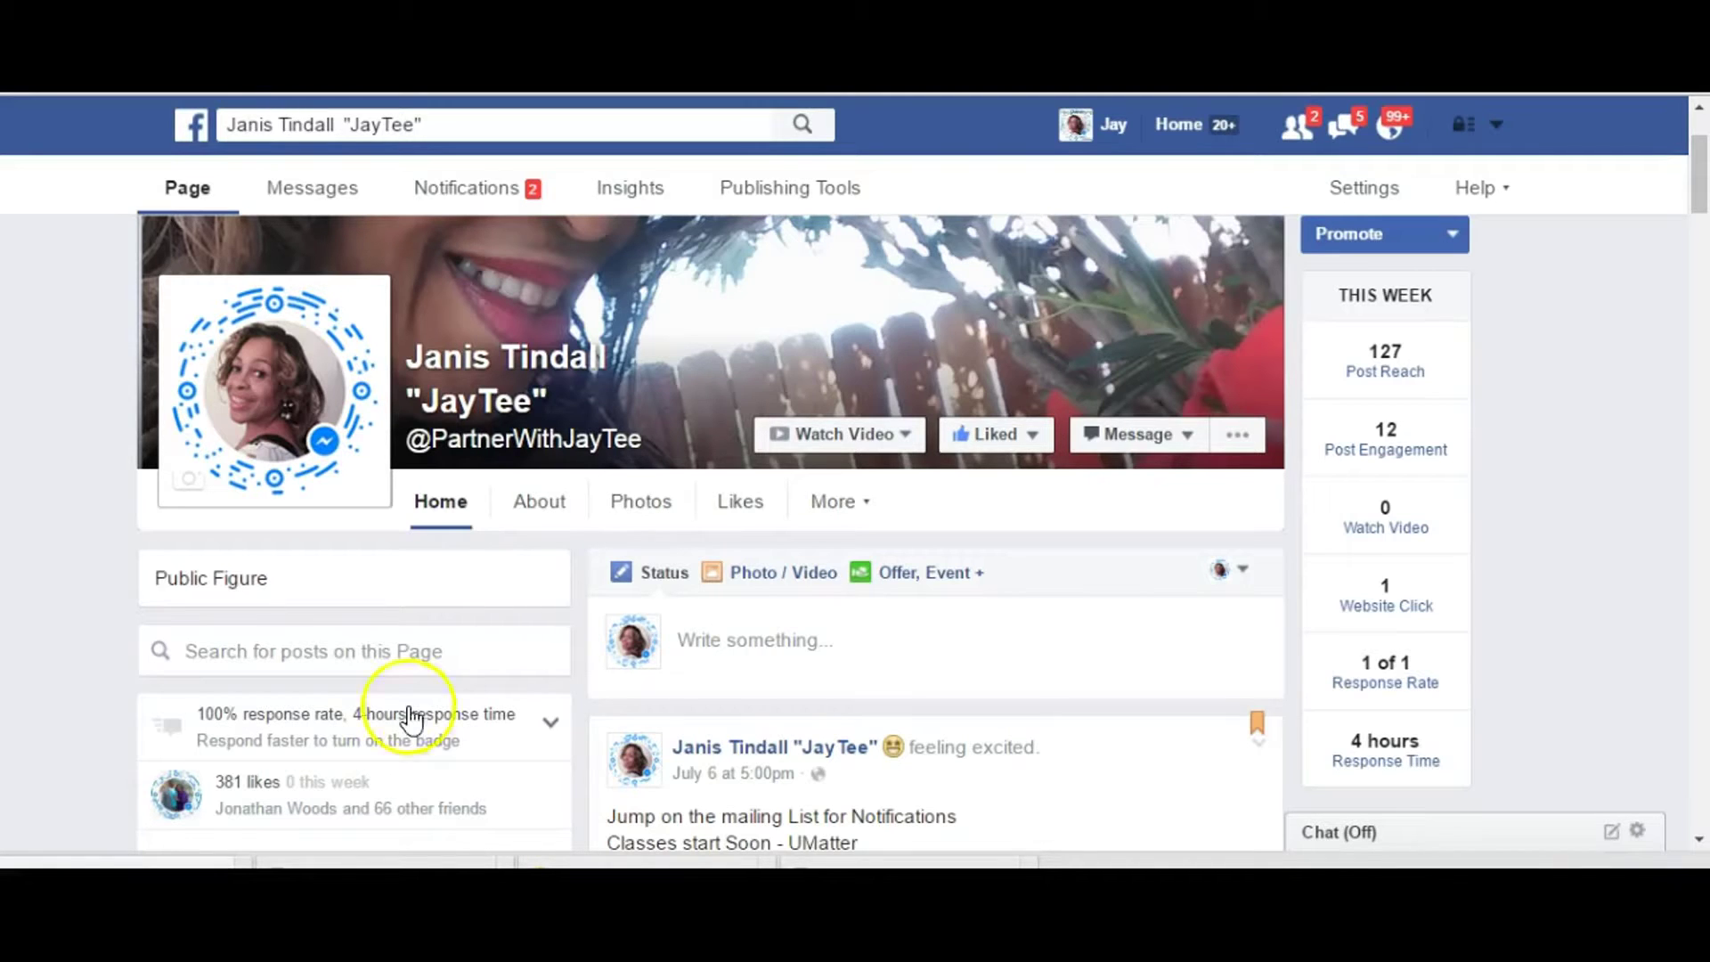
Go through Publishing Tools to the Lead Ads Forms Library, which lists the 'You Are The Brand' form
left_click(795, 189)
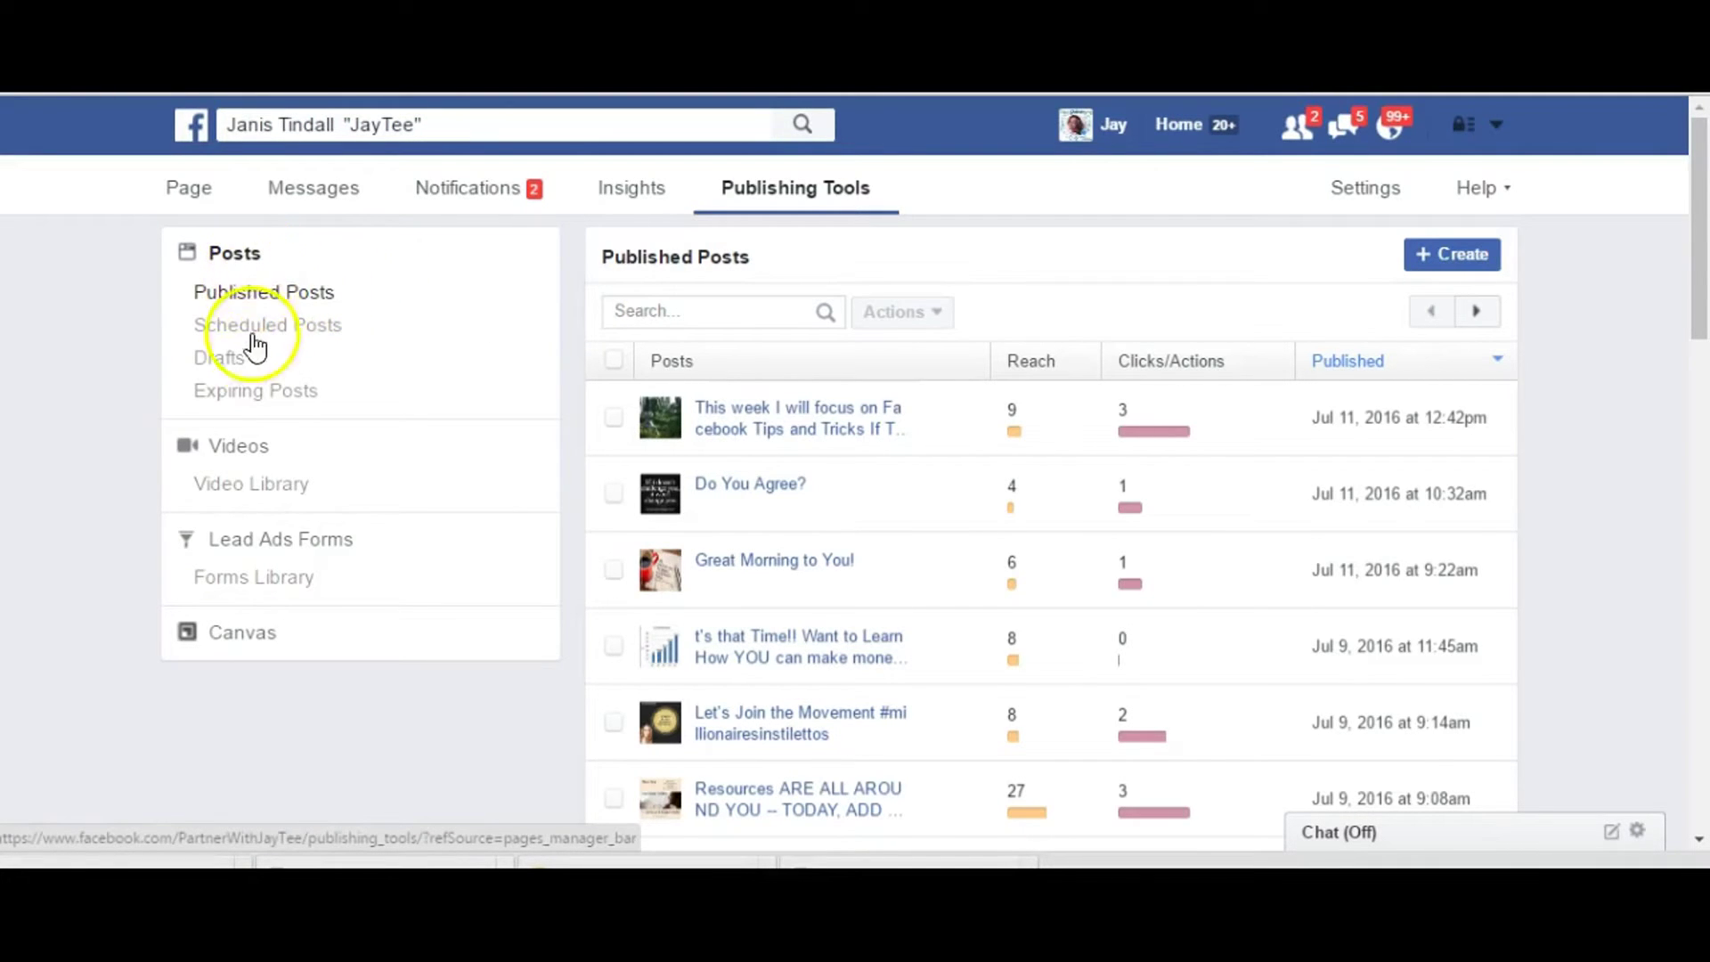
left_click(251, 550)
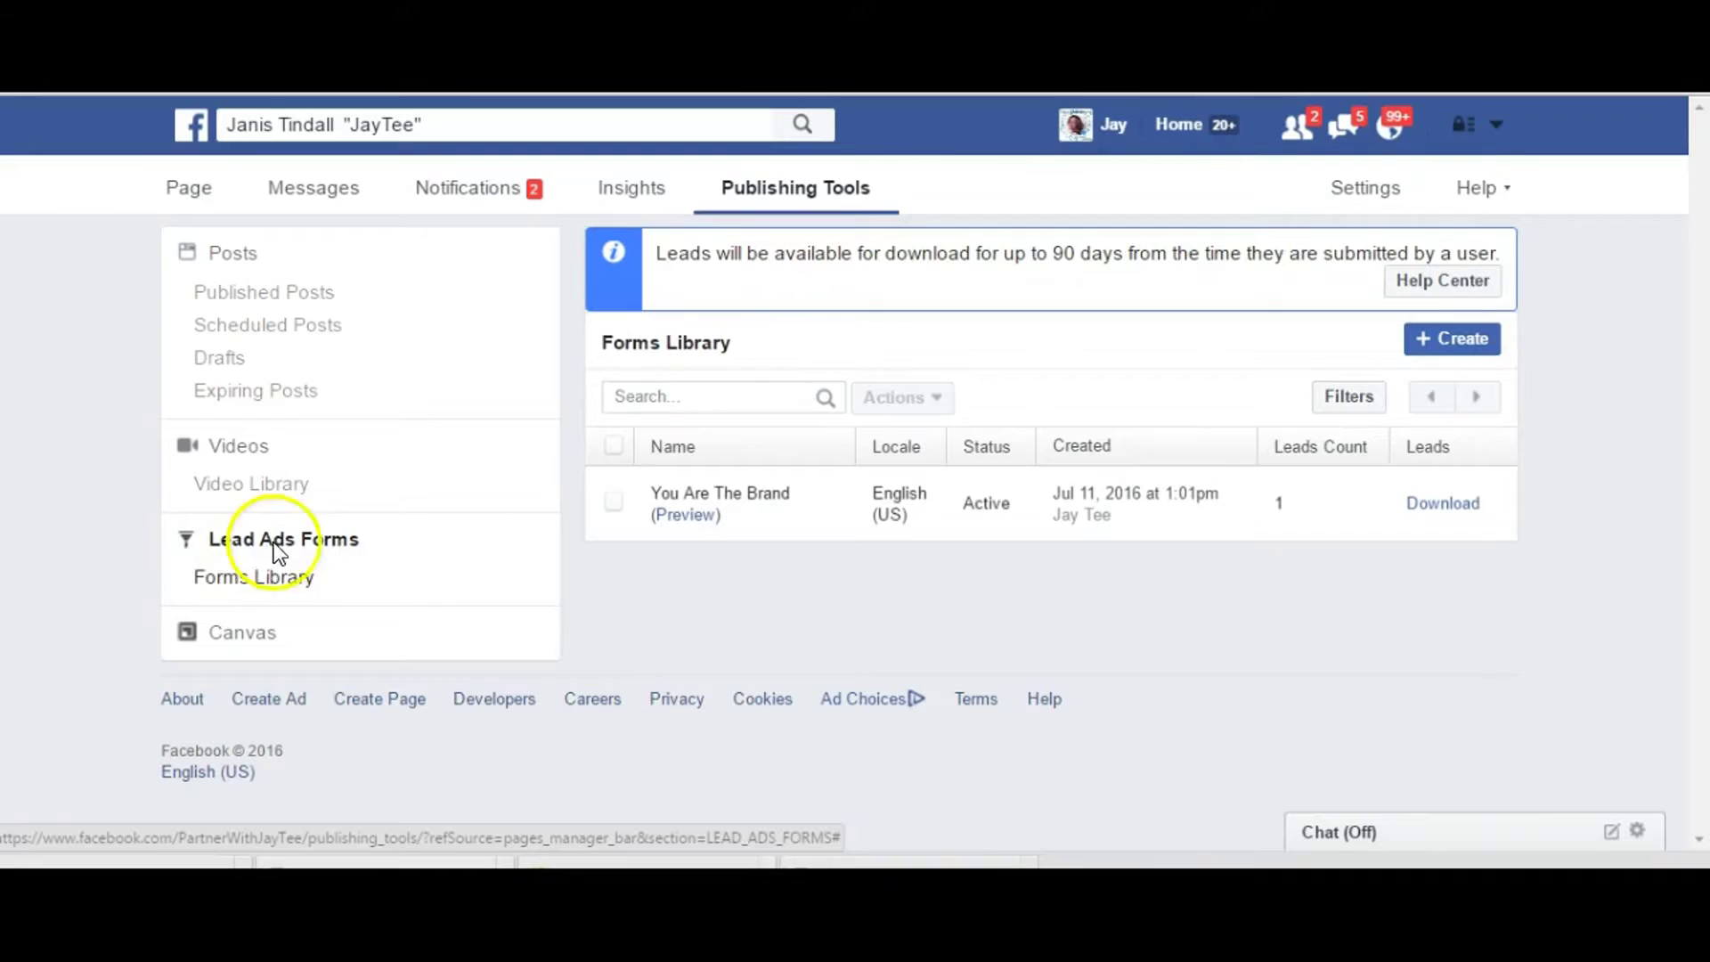
Create a brand-new lead form and begin naming it 'You Are The Brand' in English (US)
left_click(1465, 346)
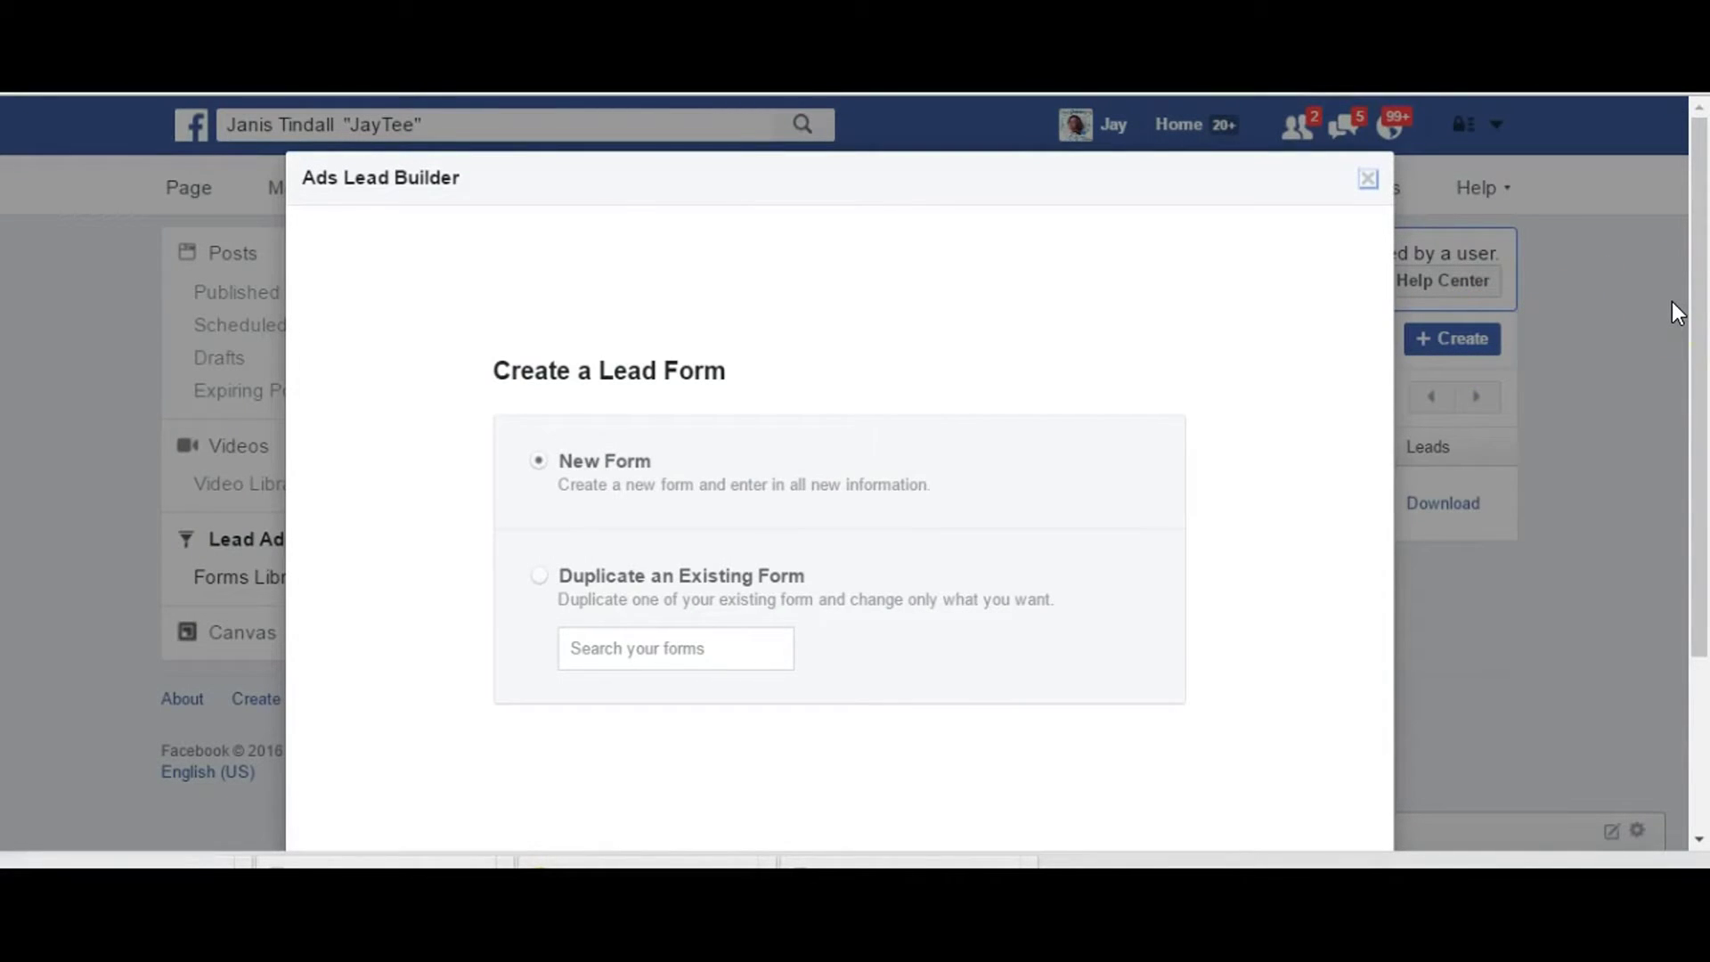
left_click_drag(1690, 316, 1413, 641)
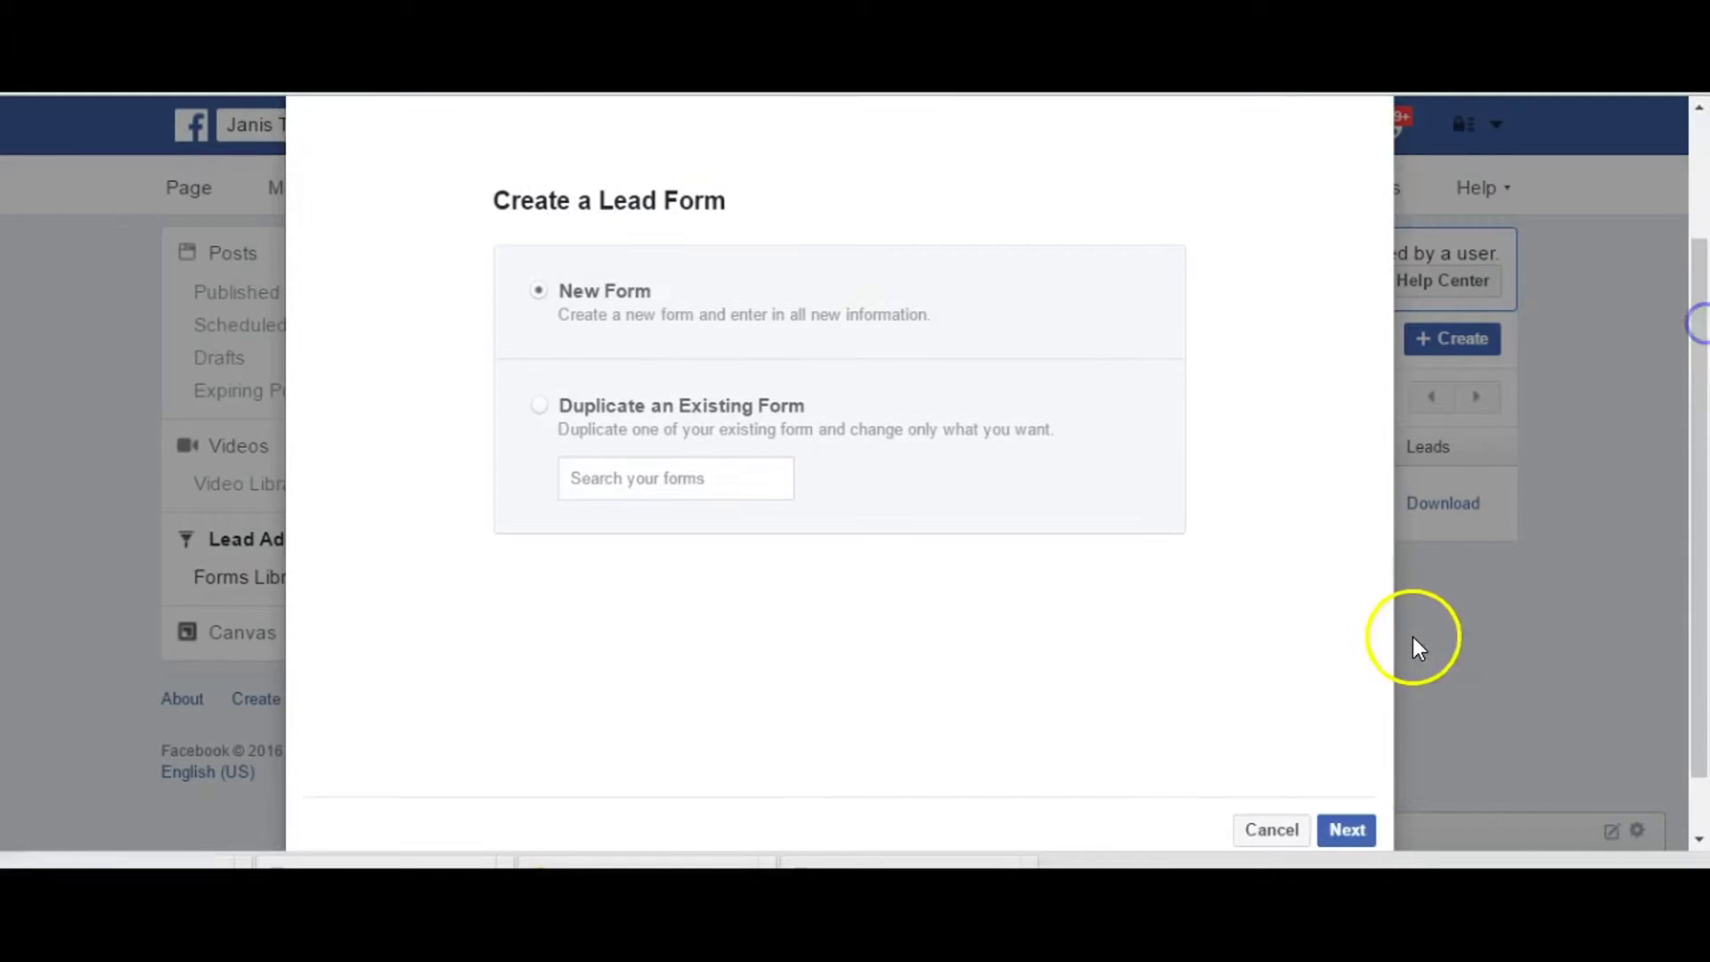
left_click(1345, 834)
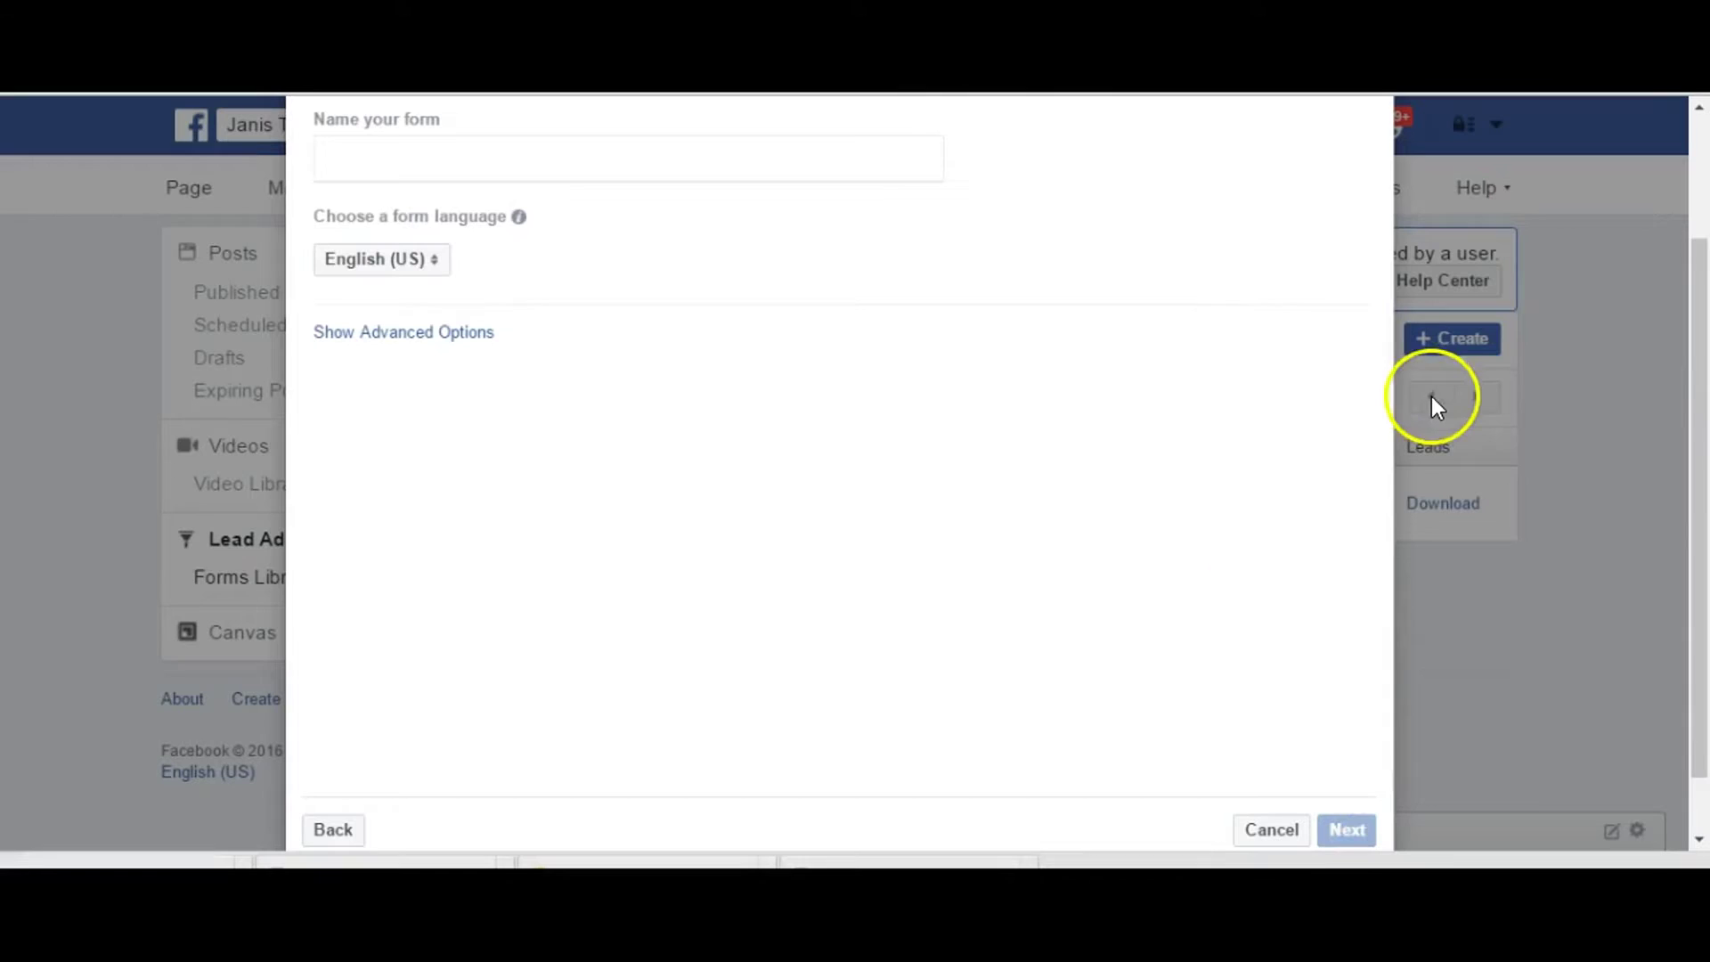
left_click_drag(1699, 450, 1690, 355)
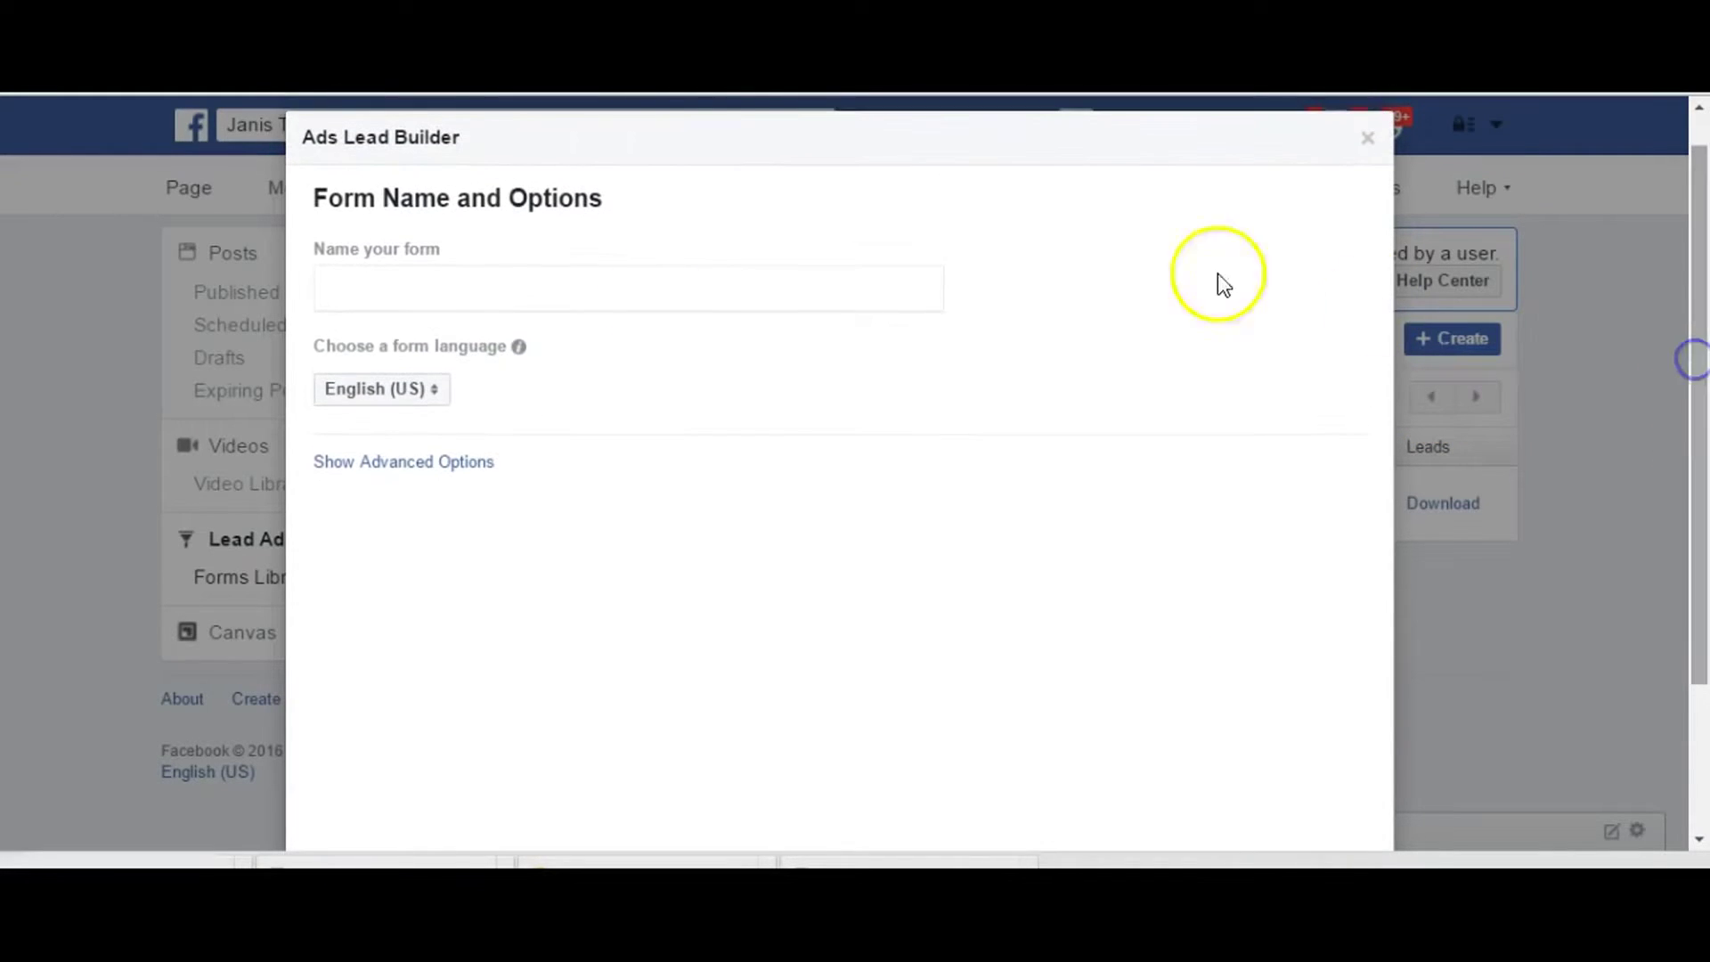
left_click(475, 288)
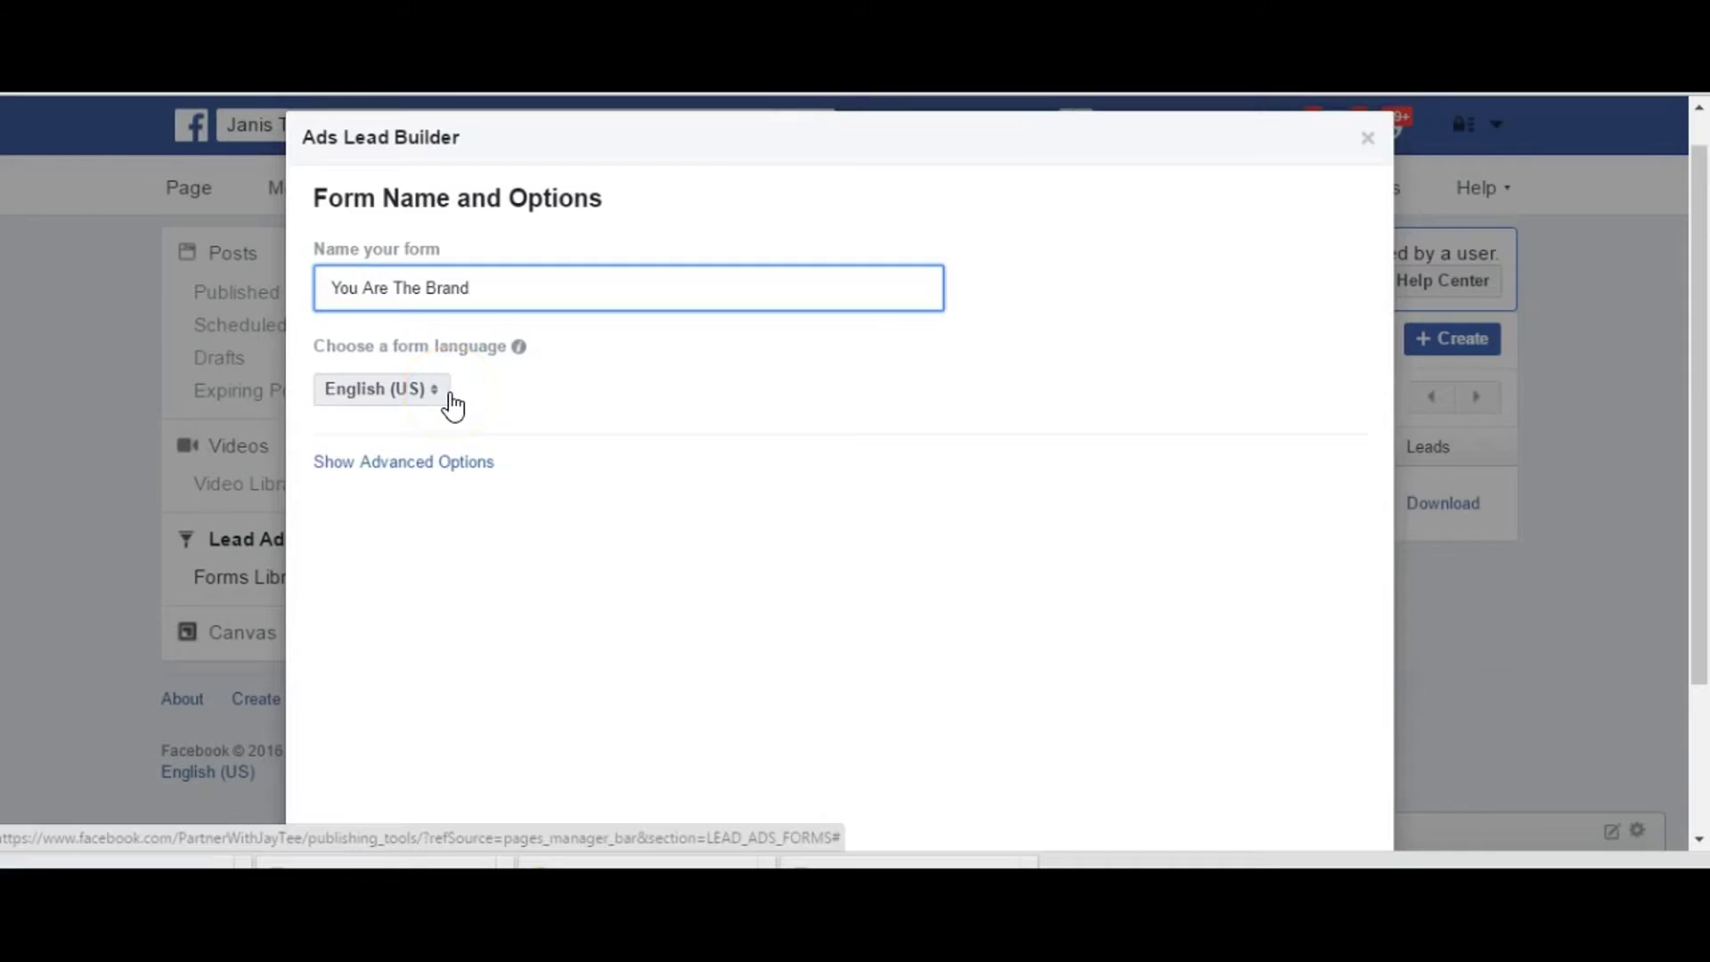
Show the advanced options, enable Edit Field IDs, and continue to the next step
left_click(427, 463)
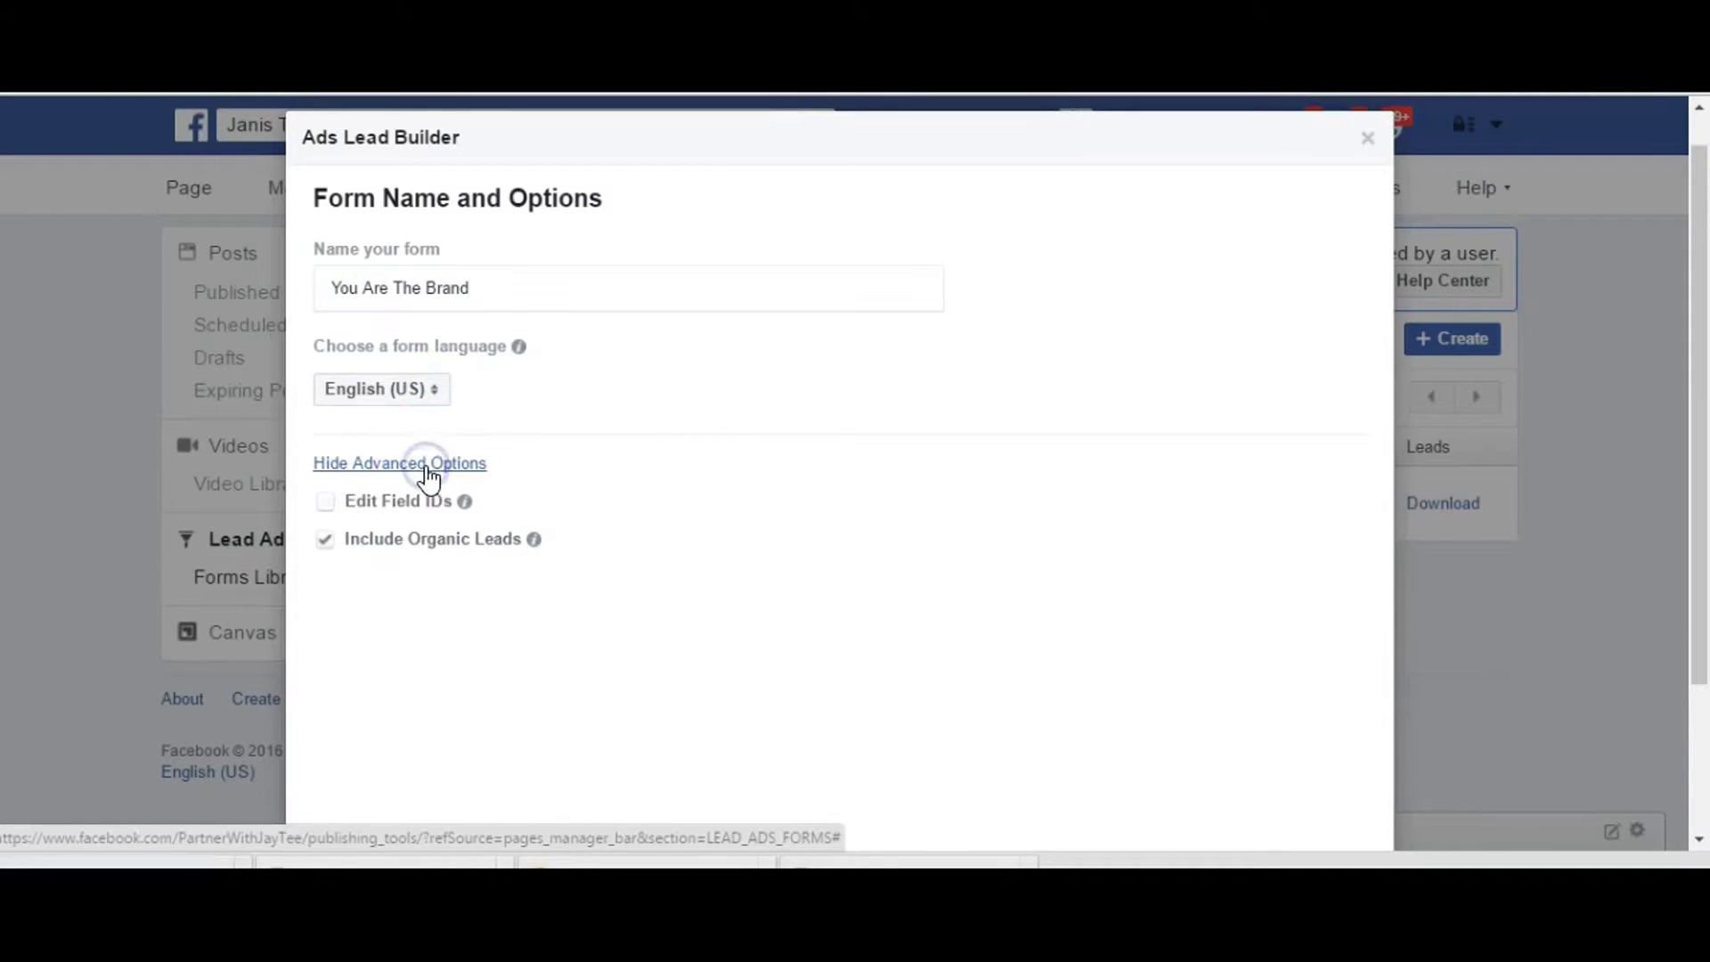
left_click(411, 505)
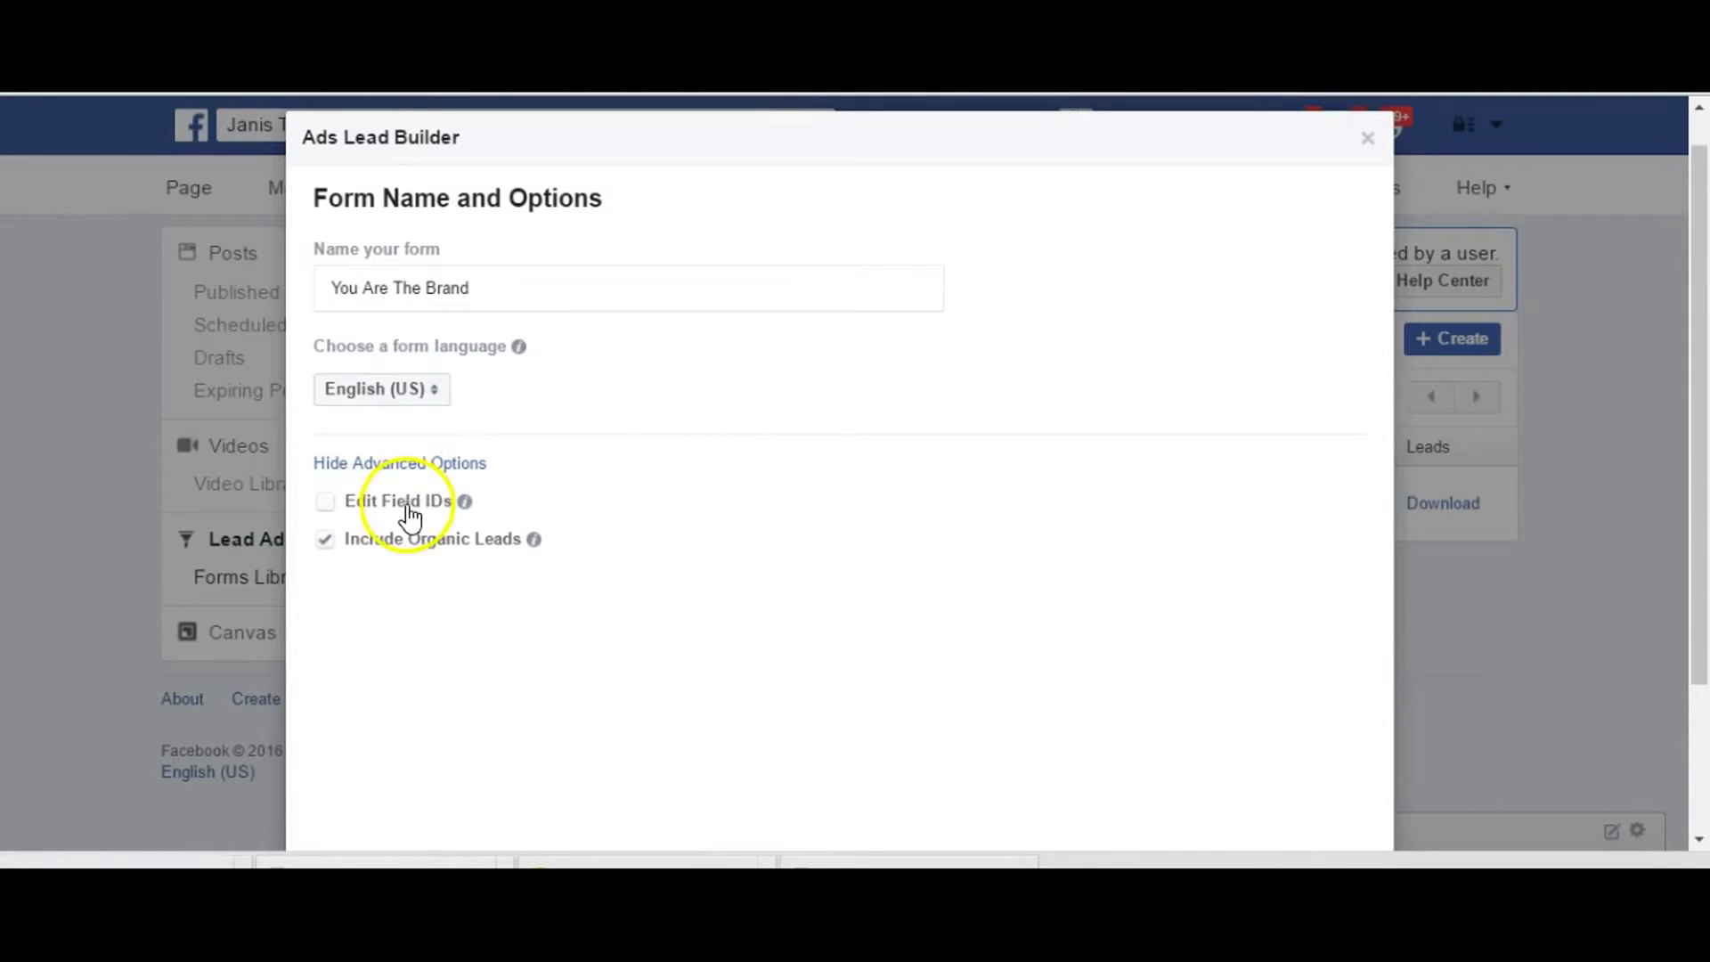
left_click(324, 501)
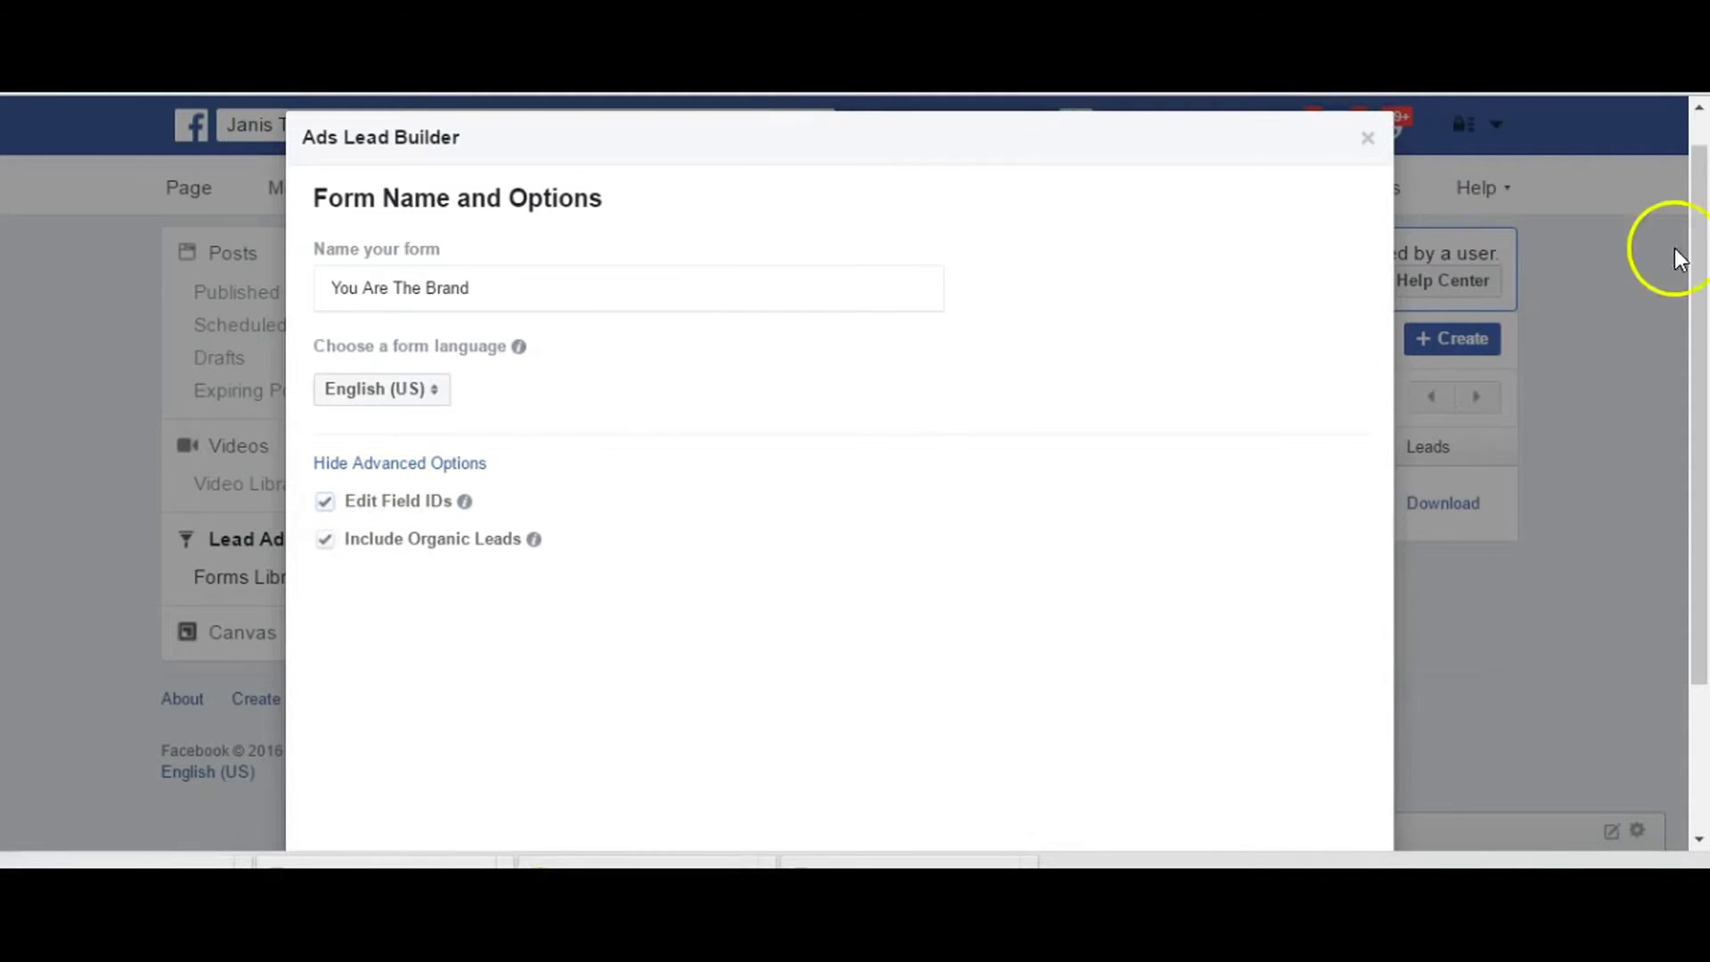
left_click(1699, 260)
left_click_drag(1699, 260, 1401, 649)
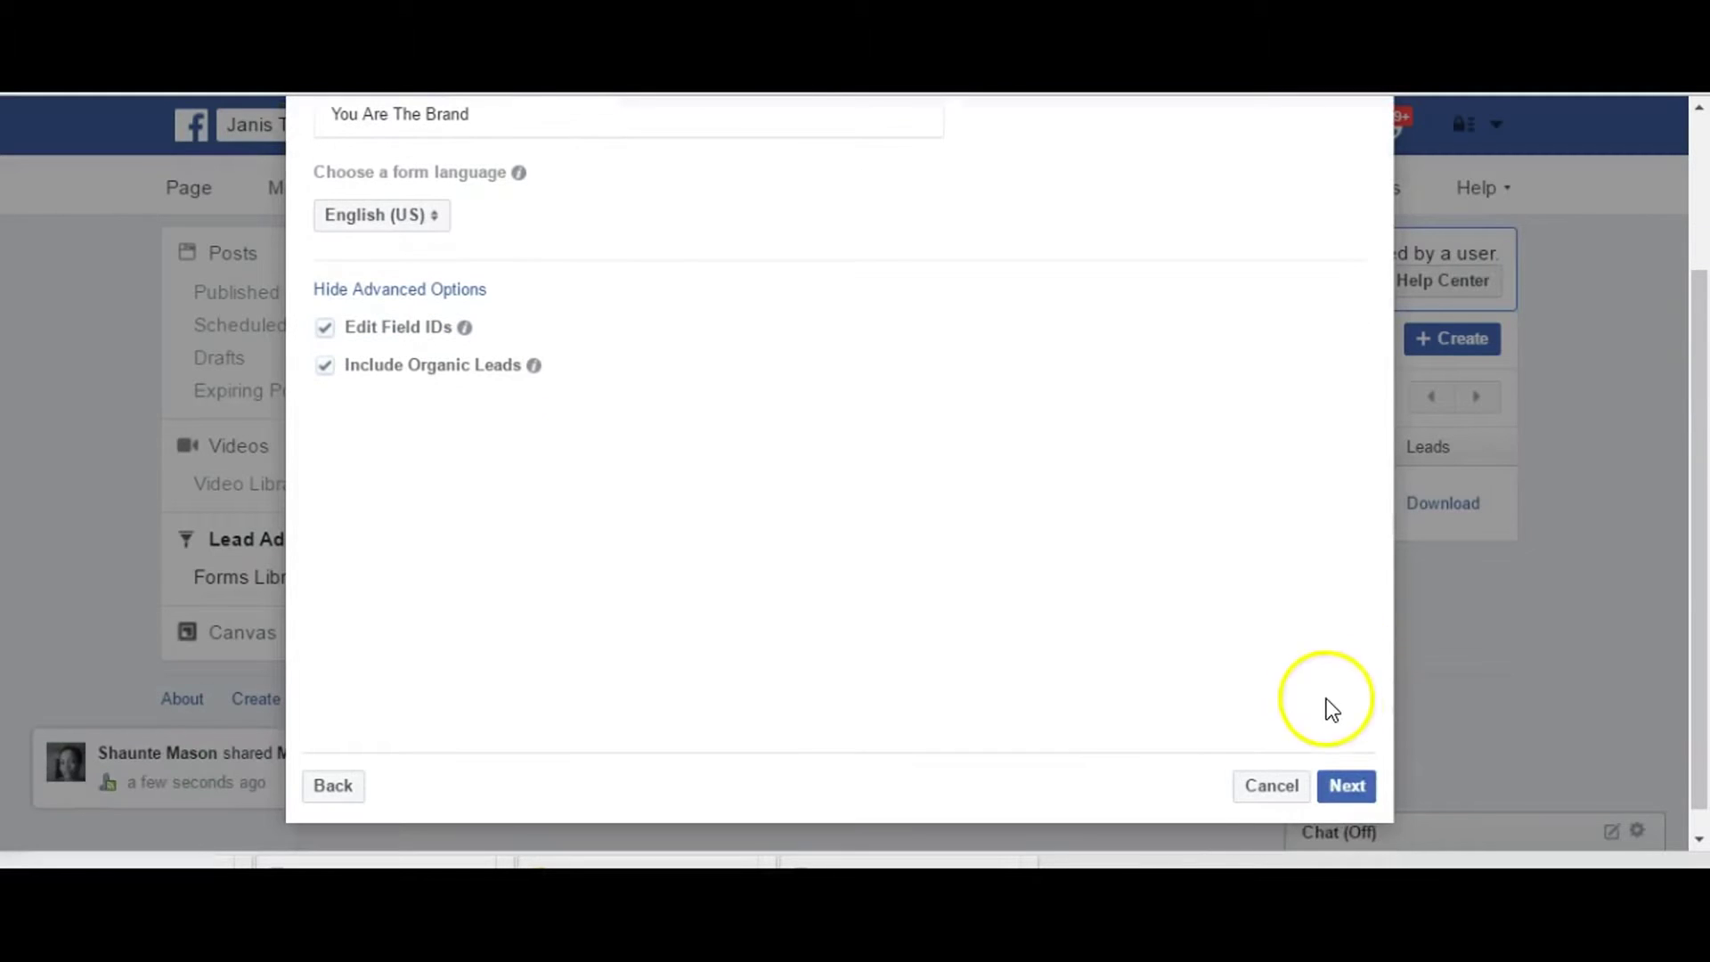
left_click(1348, 785)
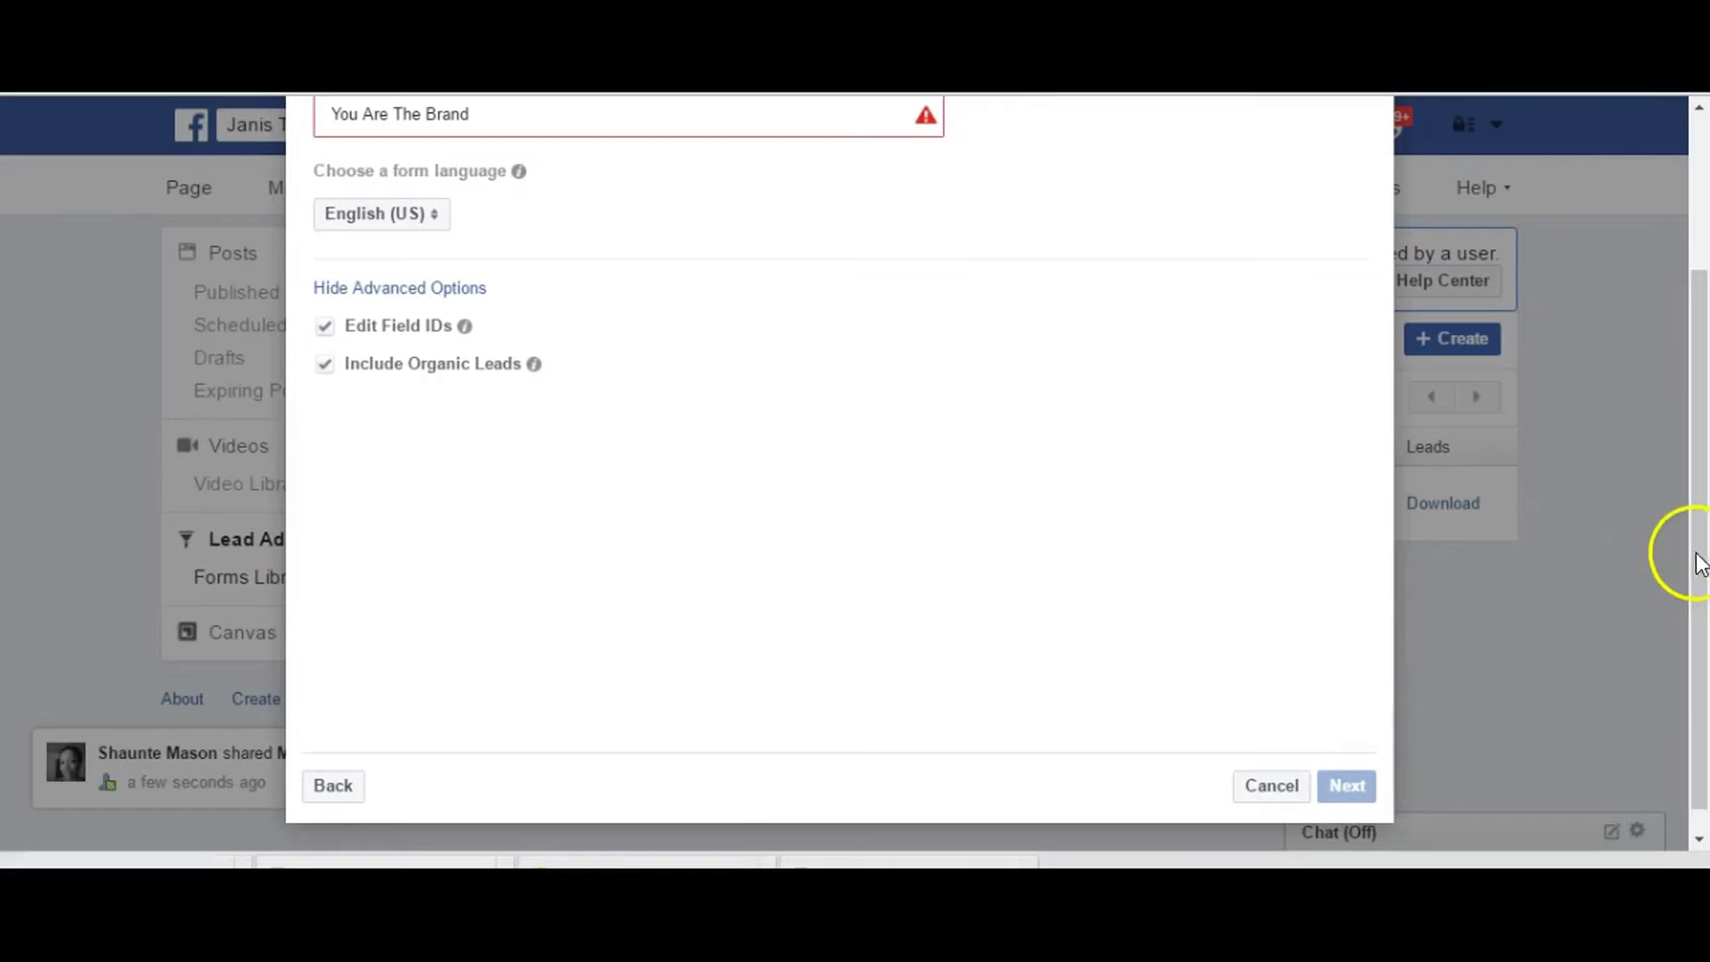
Replace the duplicate form name with 'Brand You' and advance to the context card step
left_click_drag(1692, 559, 1691, 435)
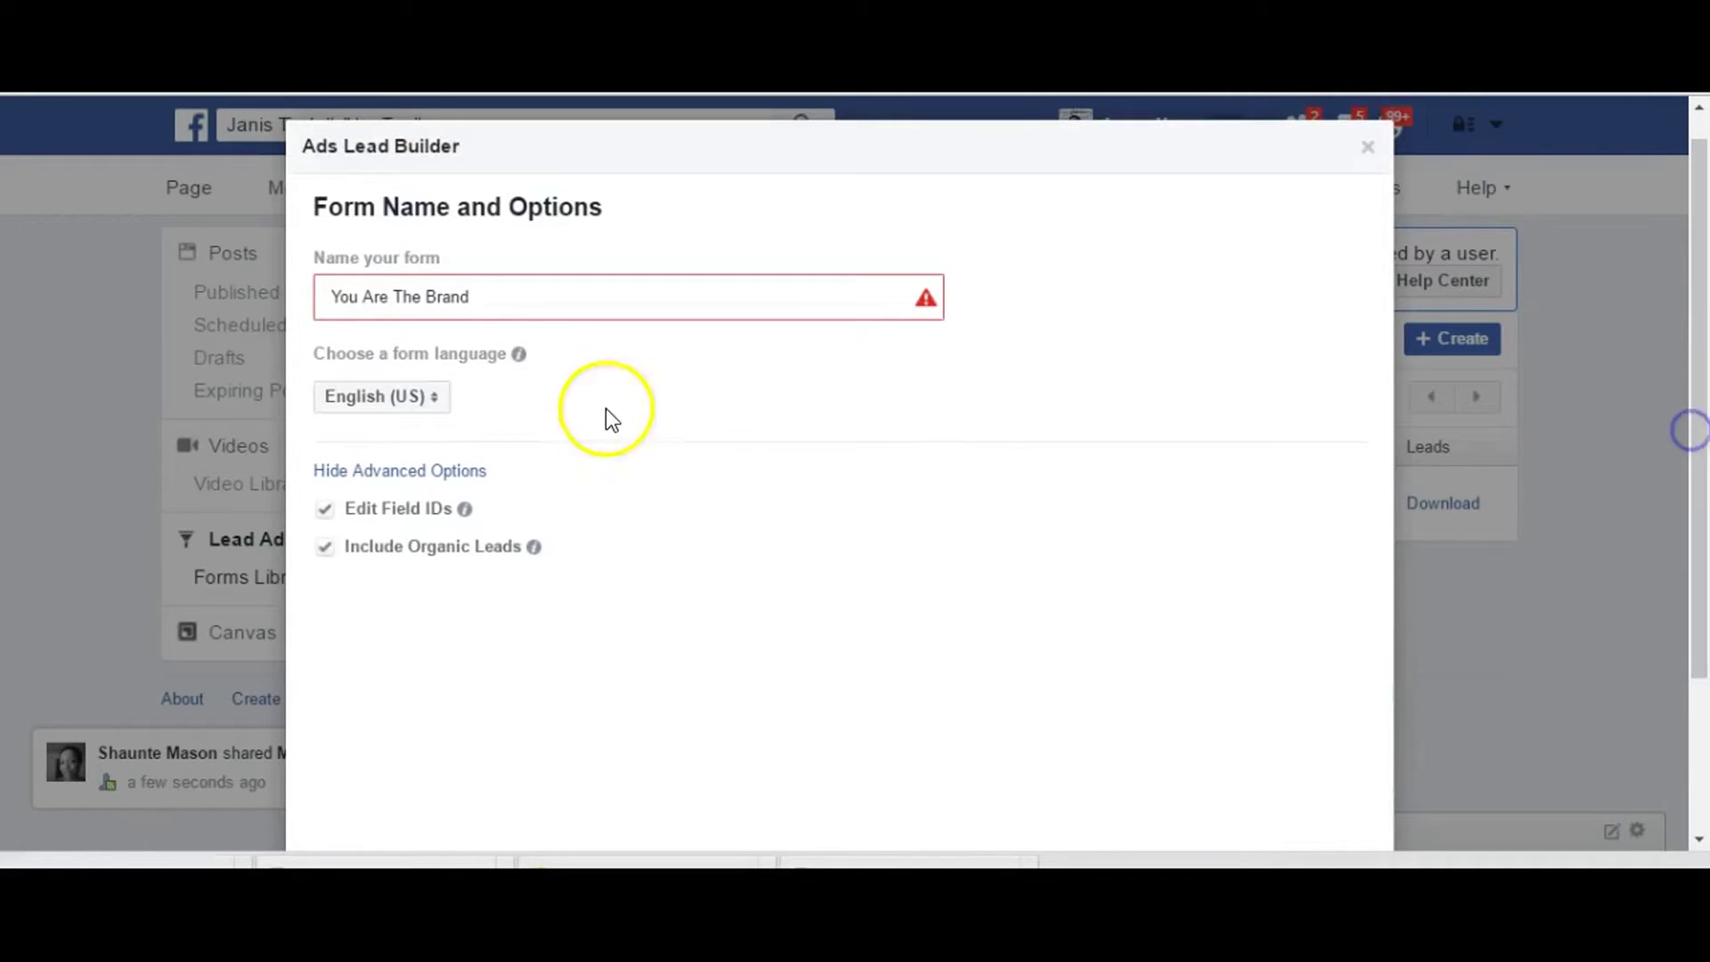
mouse_move(496, 308)
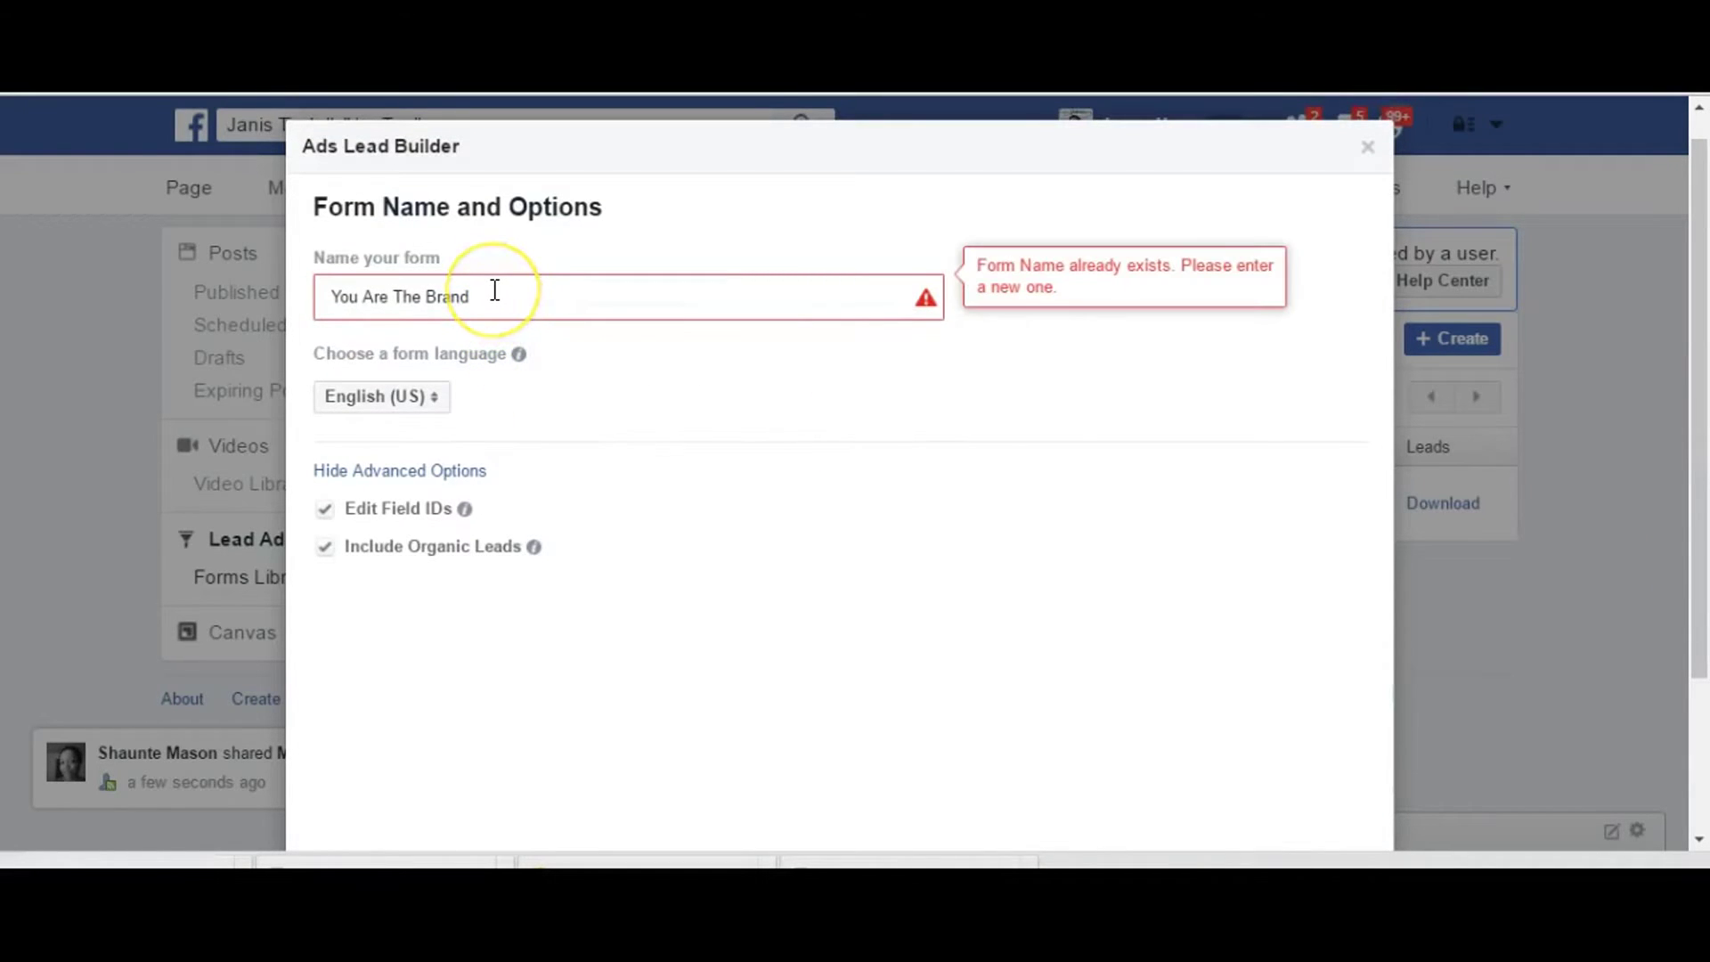
left_click_drag(489, 289, 329, 276)
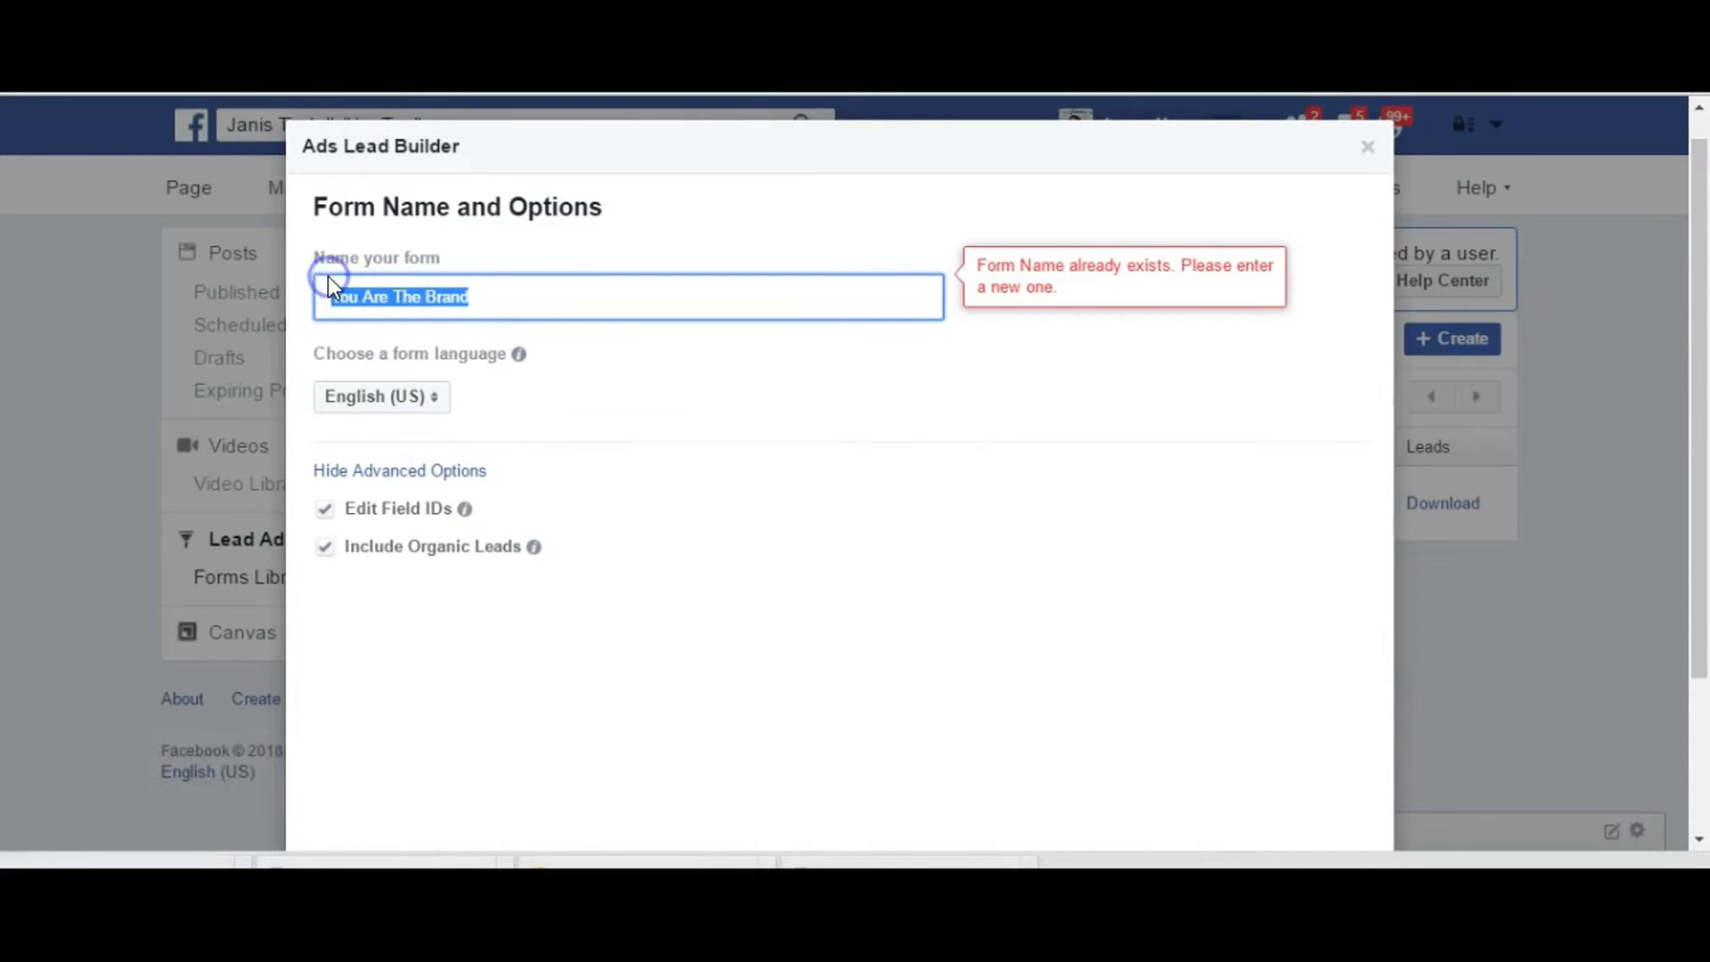
key("BackSpace")
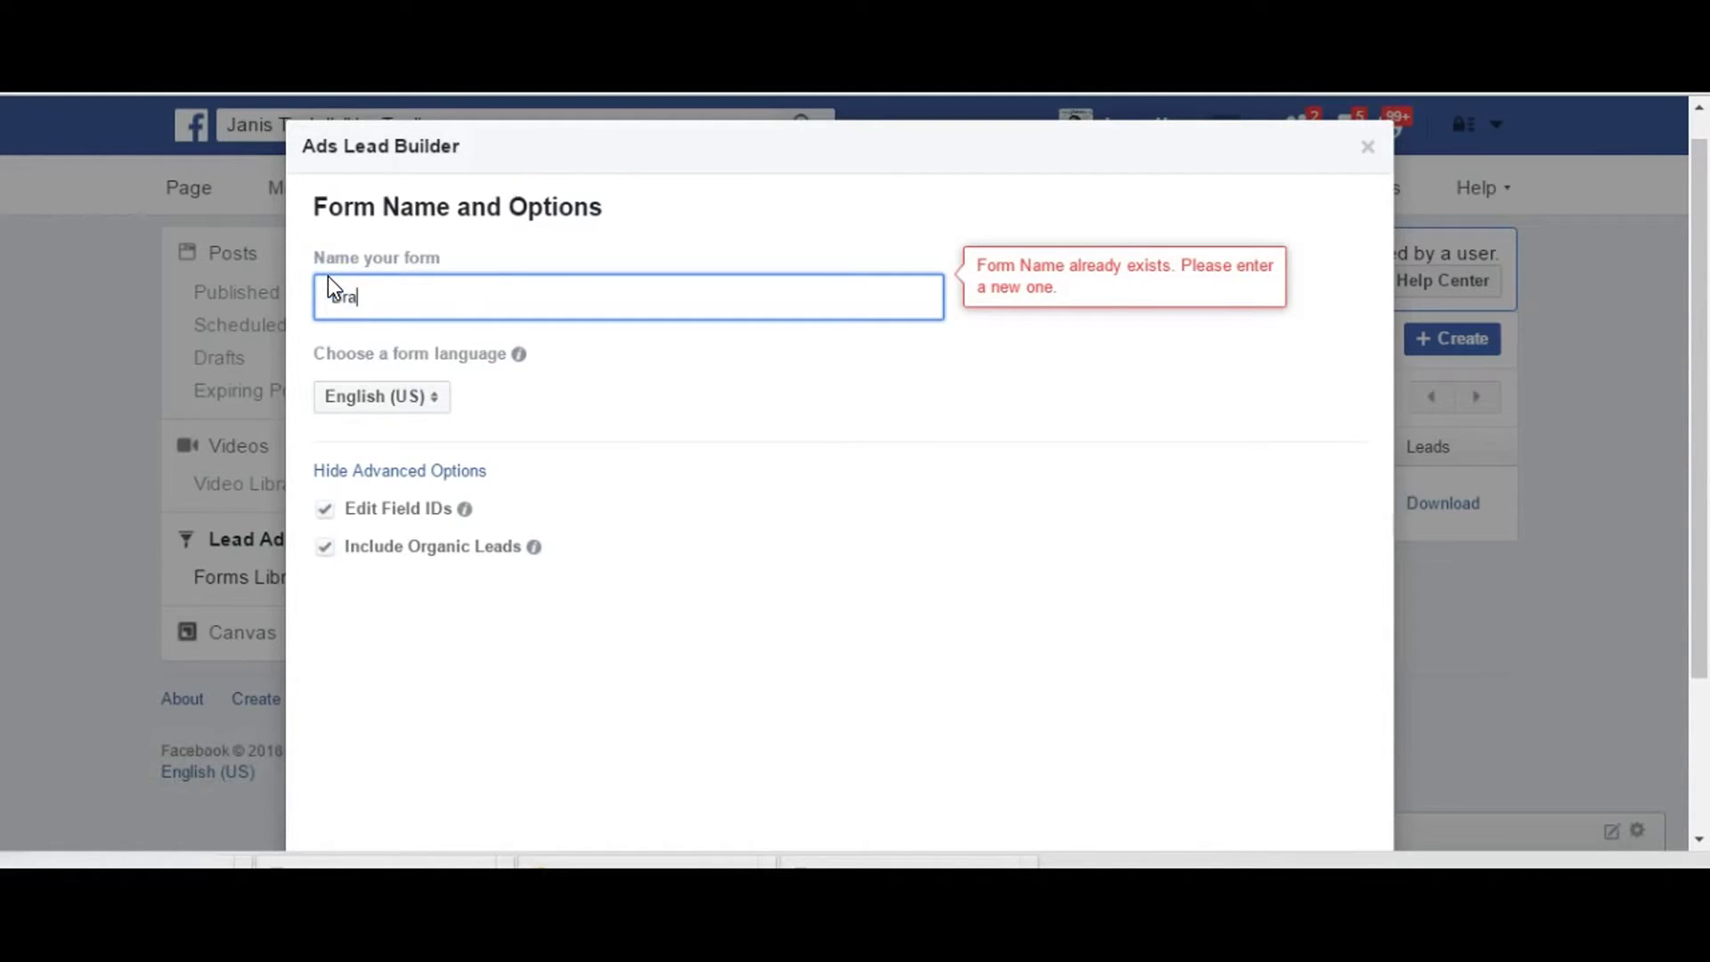
type("Brand You")
key("Tab")
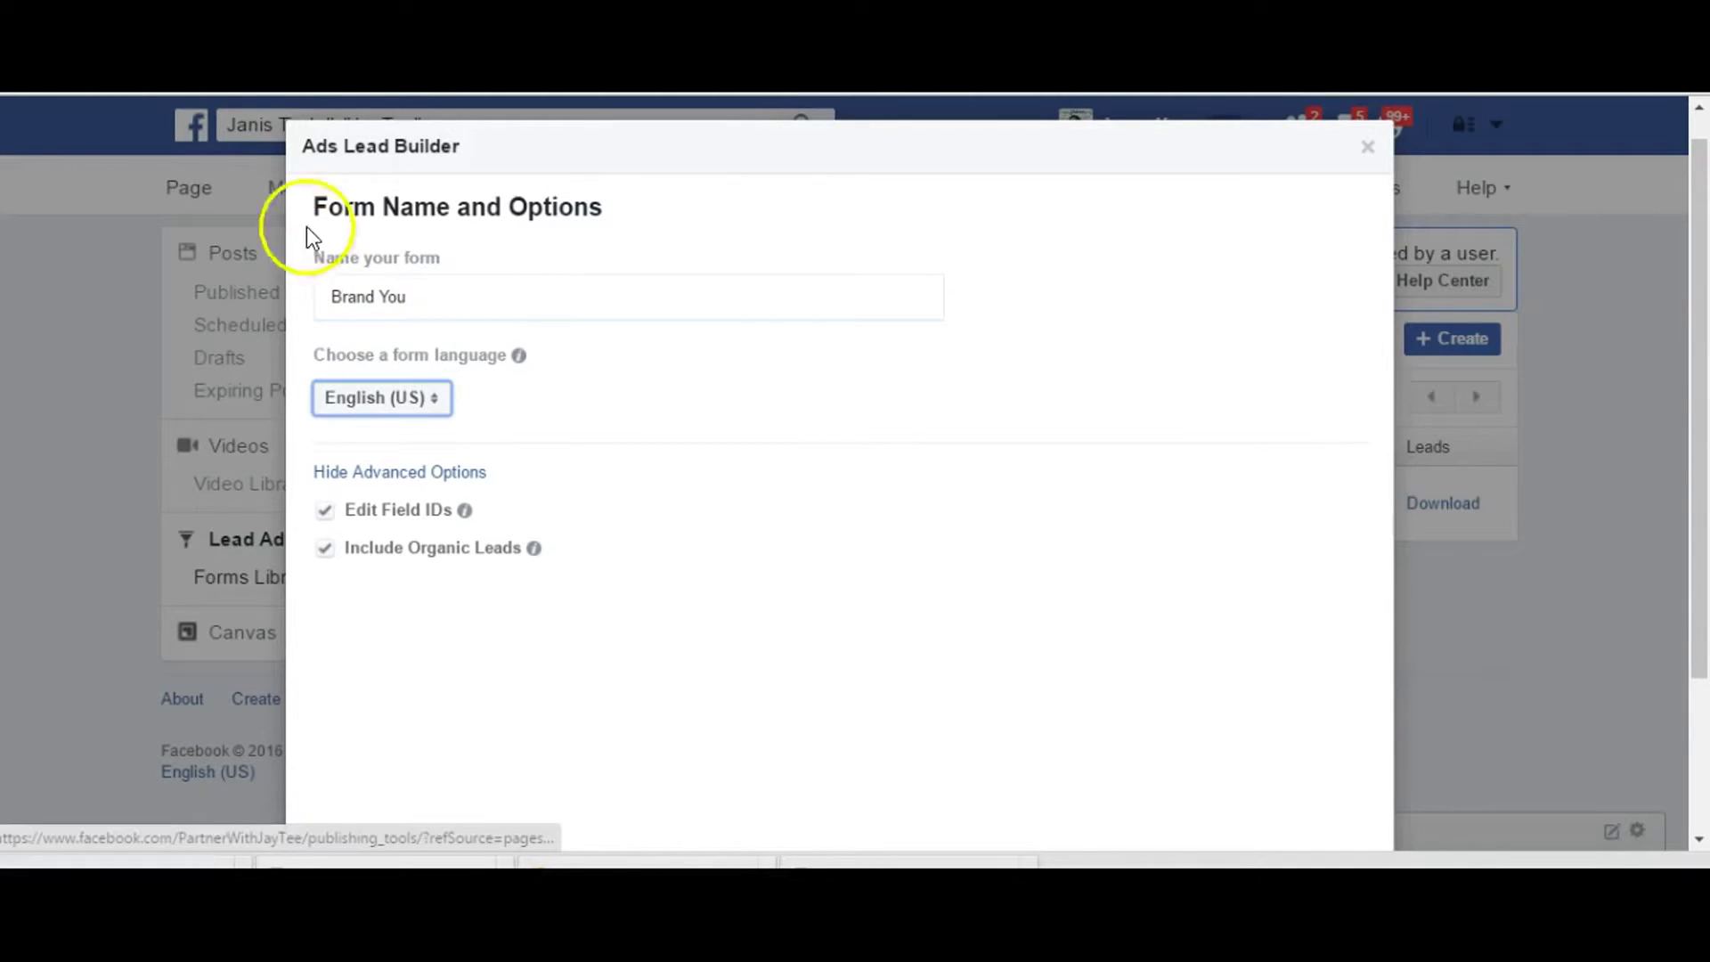
left_click_drag(1701, 275, 1701, 407)
left_click(1346, 780)
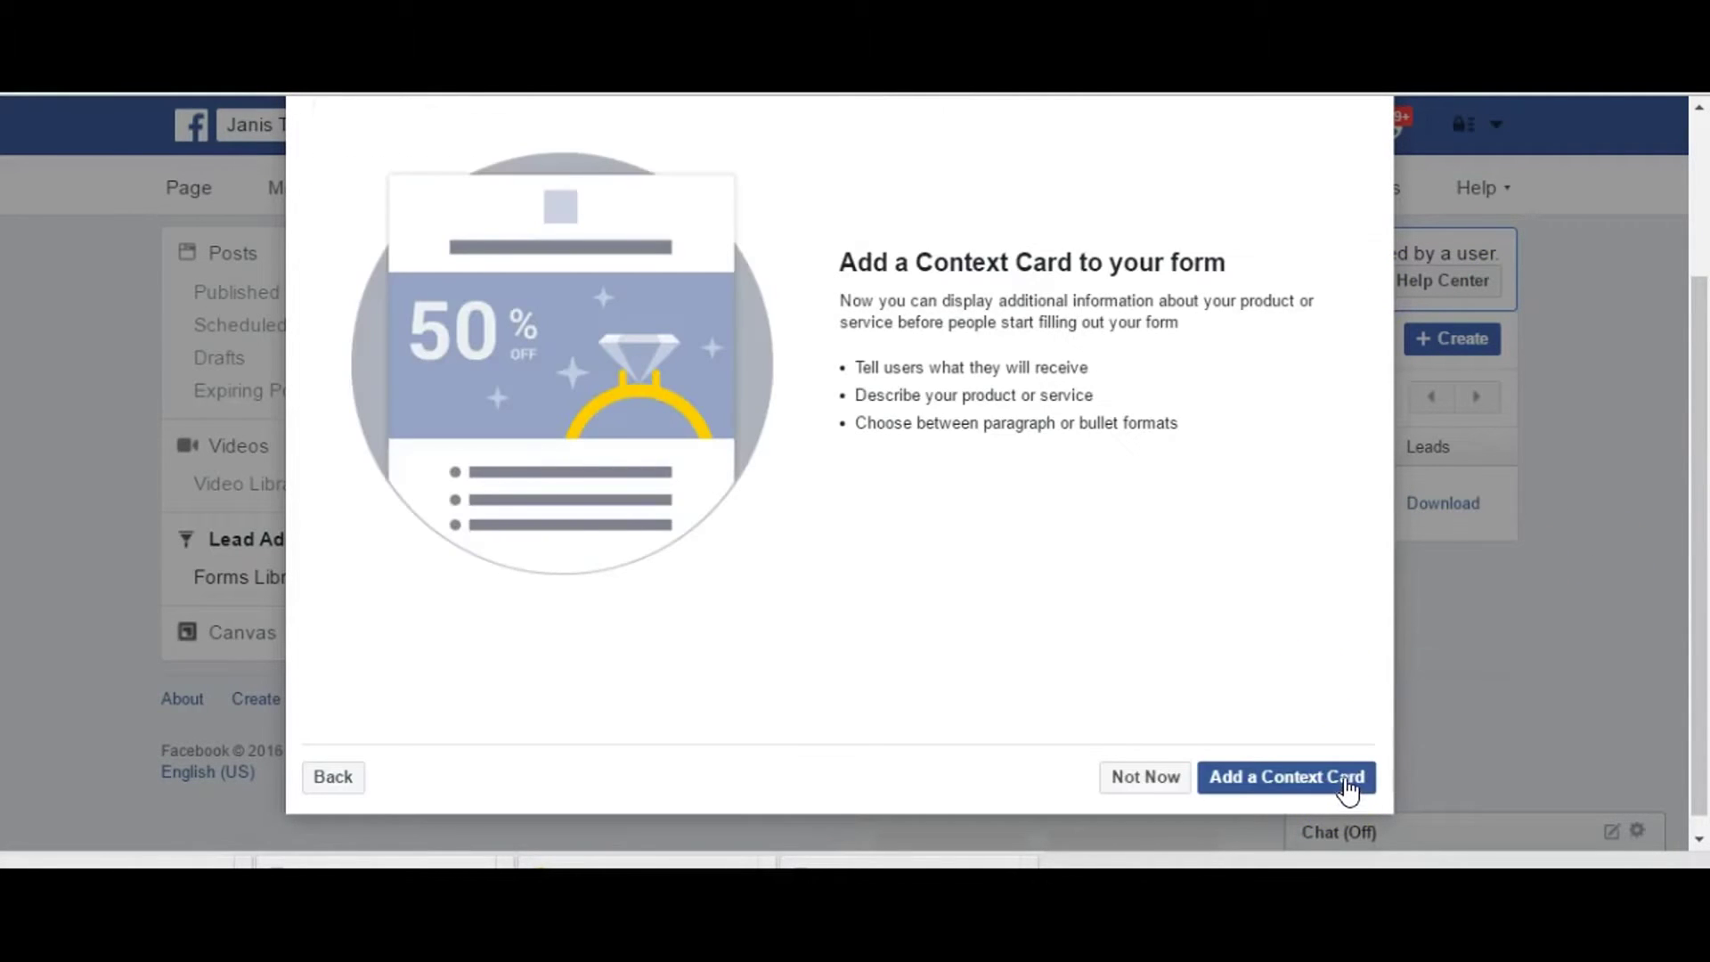
Turn on the context card and start entering its headline 'Brand You'
left_click(1238, 782)
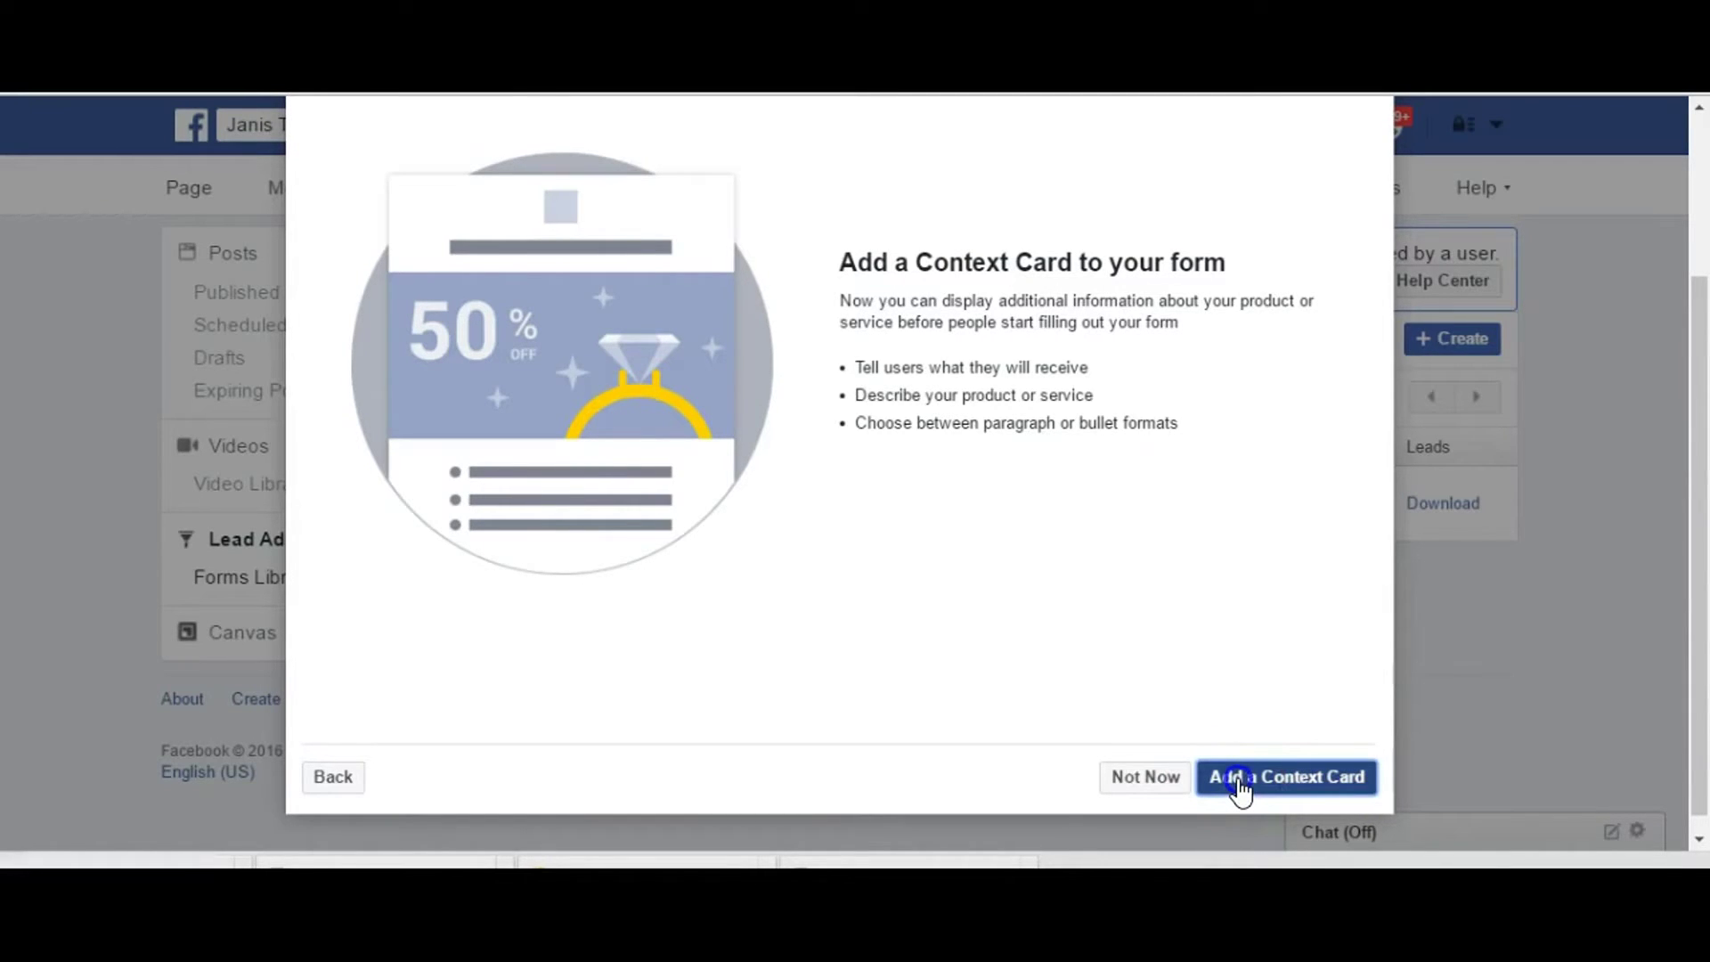
left_click(1238, 782)
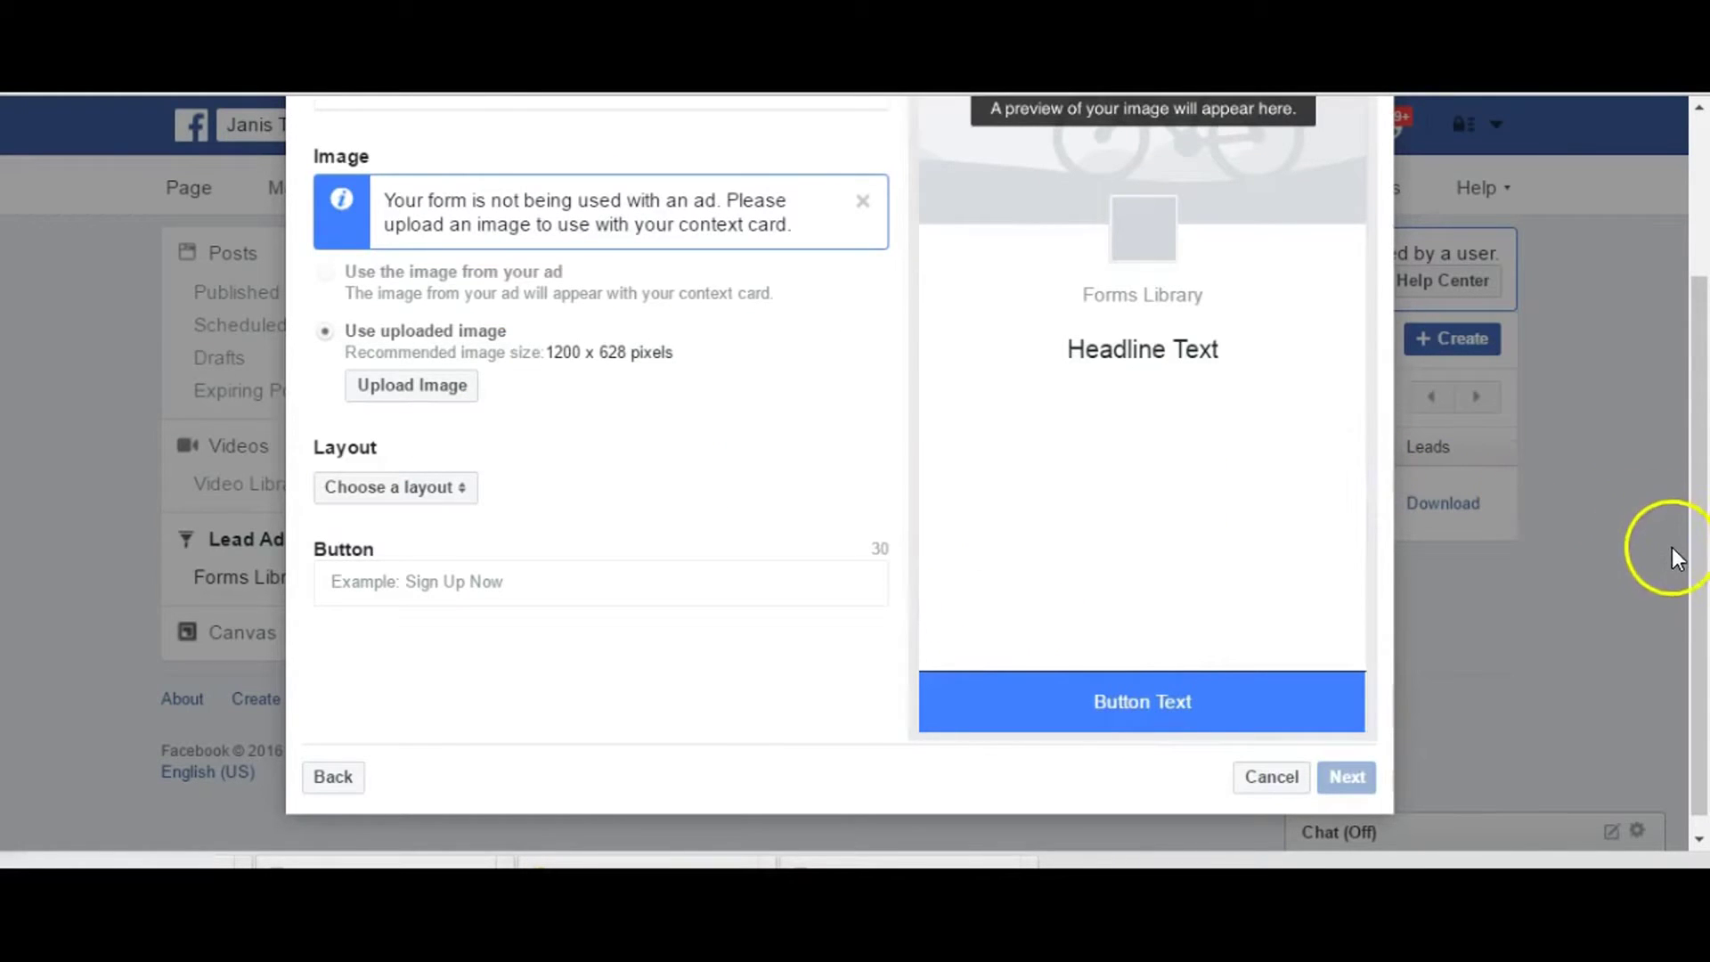
left_click_drag(1701, 504, 1703, 387)
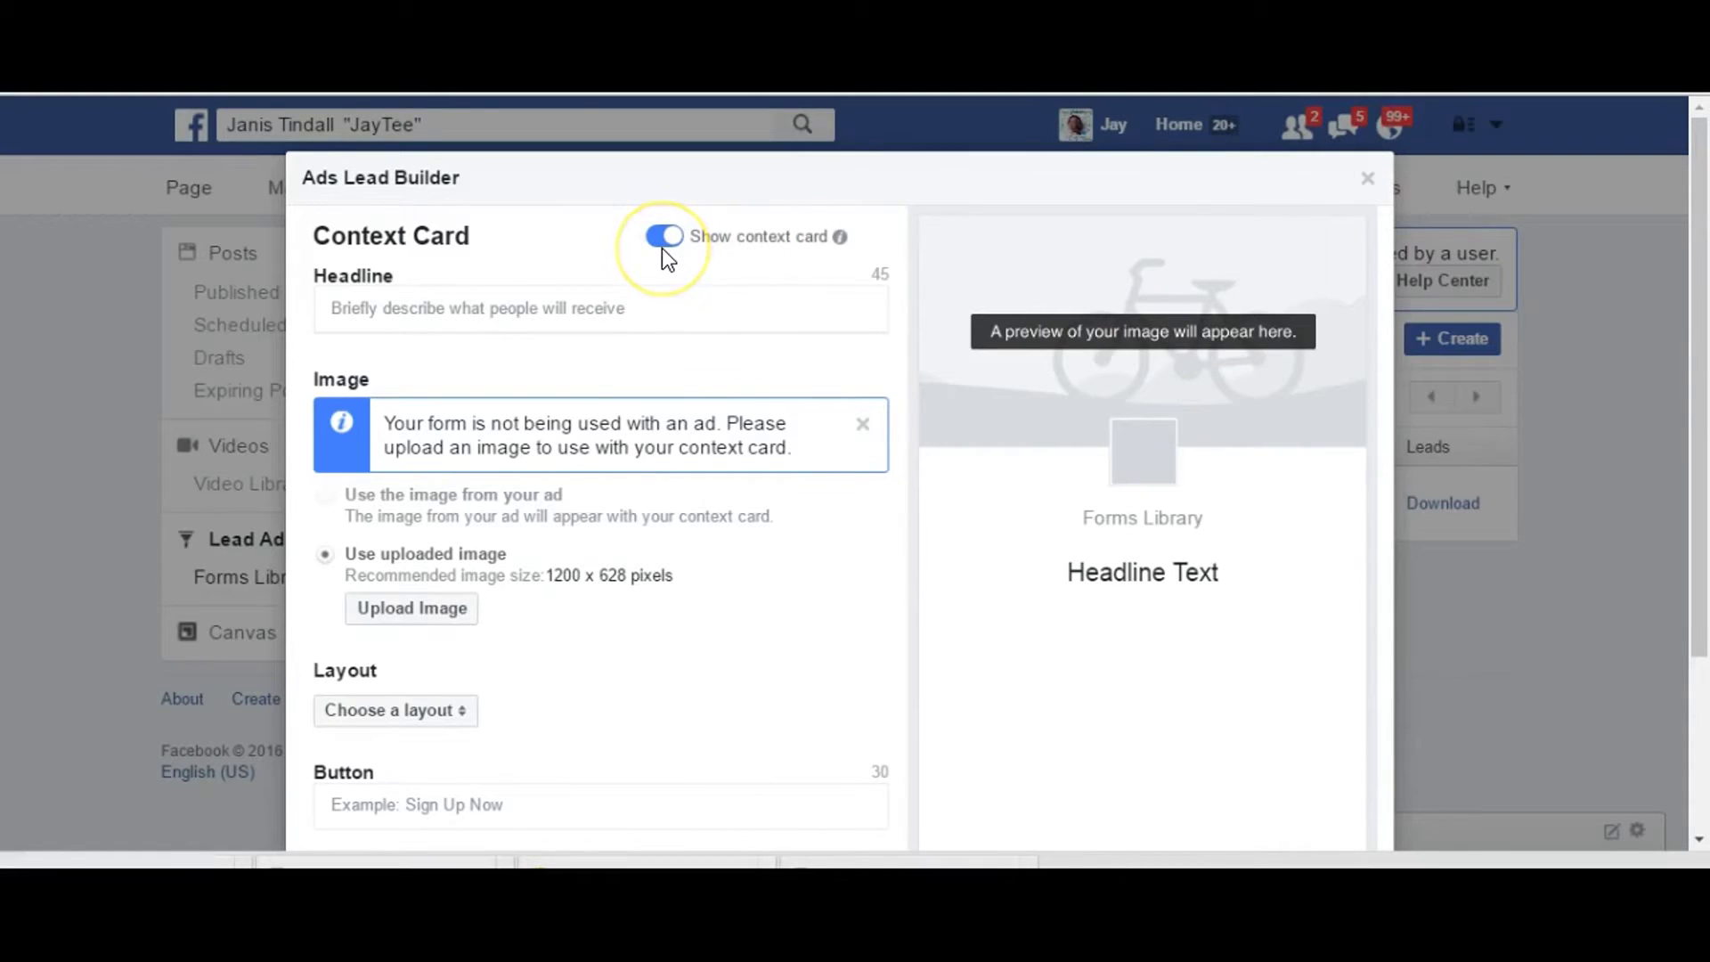
left_click(593, 313)
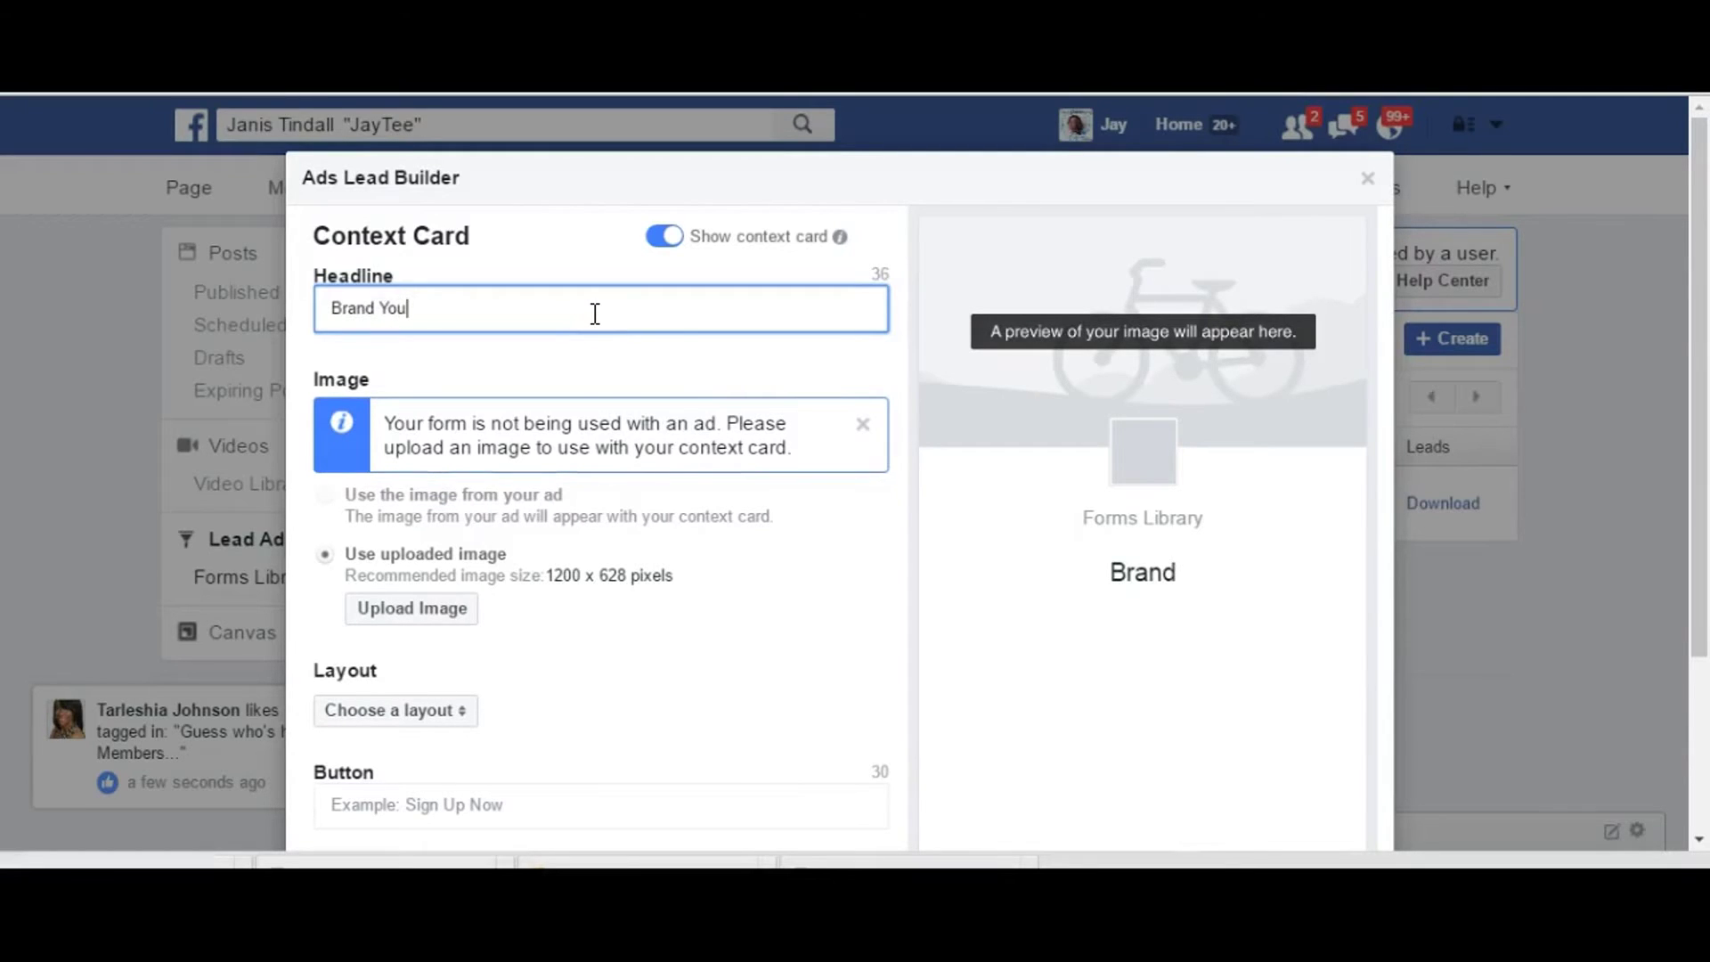
Upload the 'JayTee blog in green' photo as the context card image
left_click(462, 618)
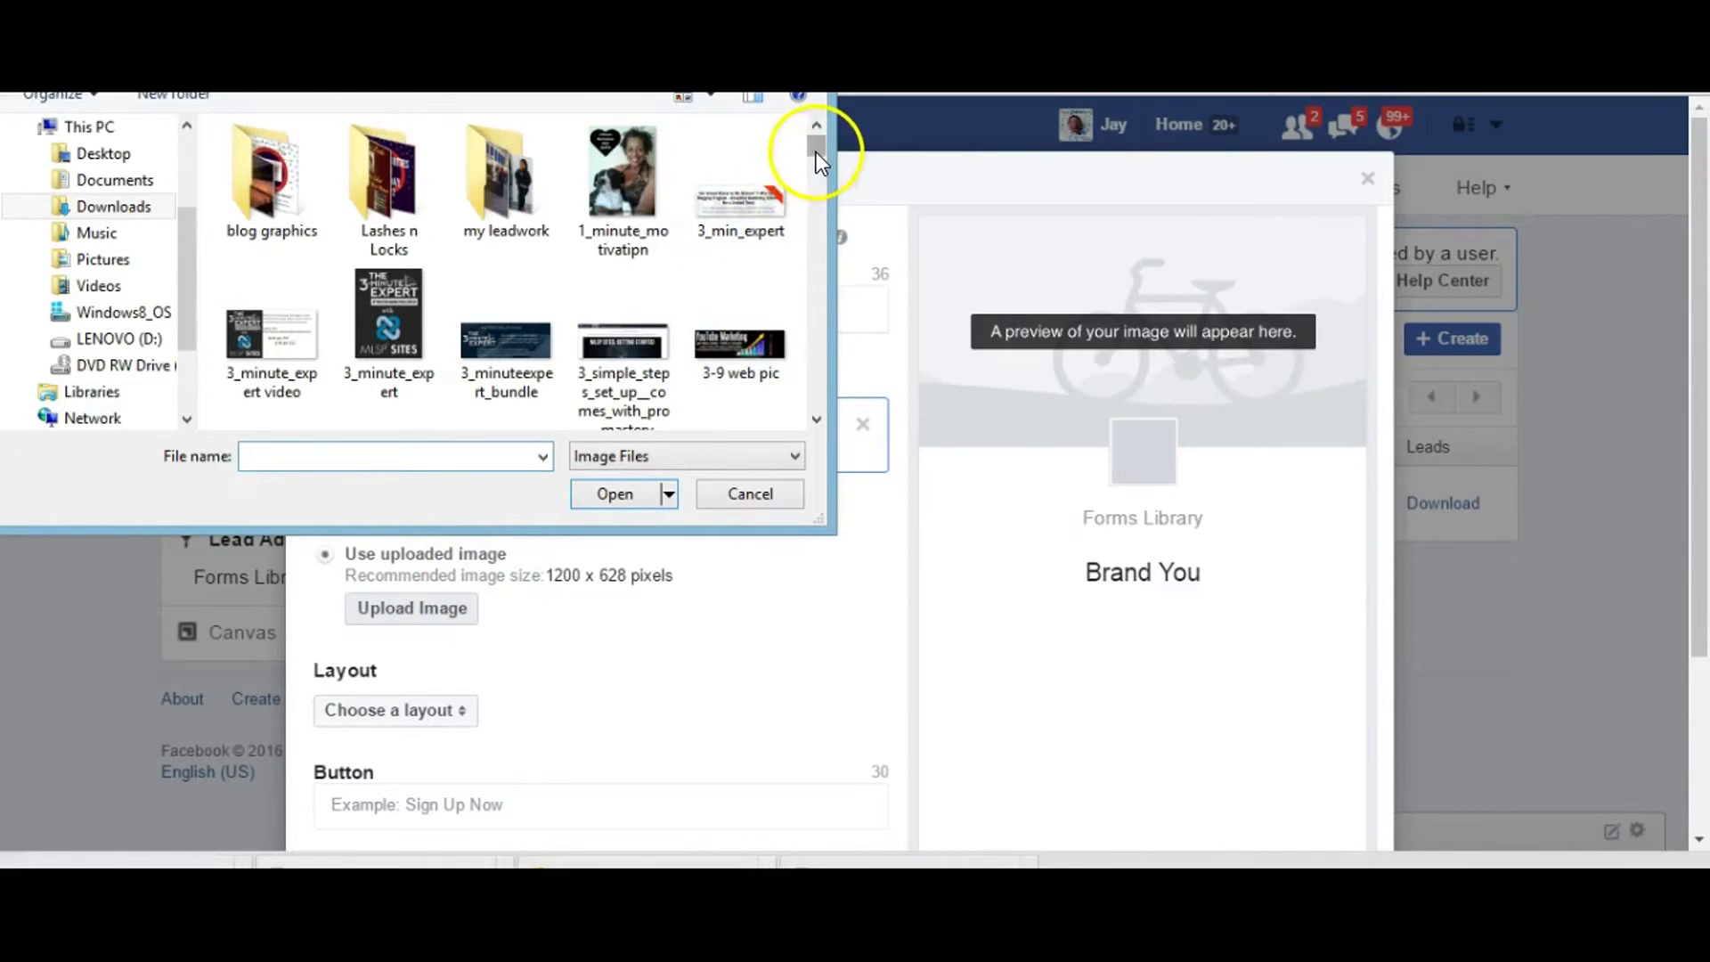
left_click_drag(819, 148, 821, 160)
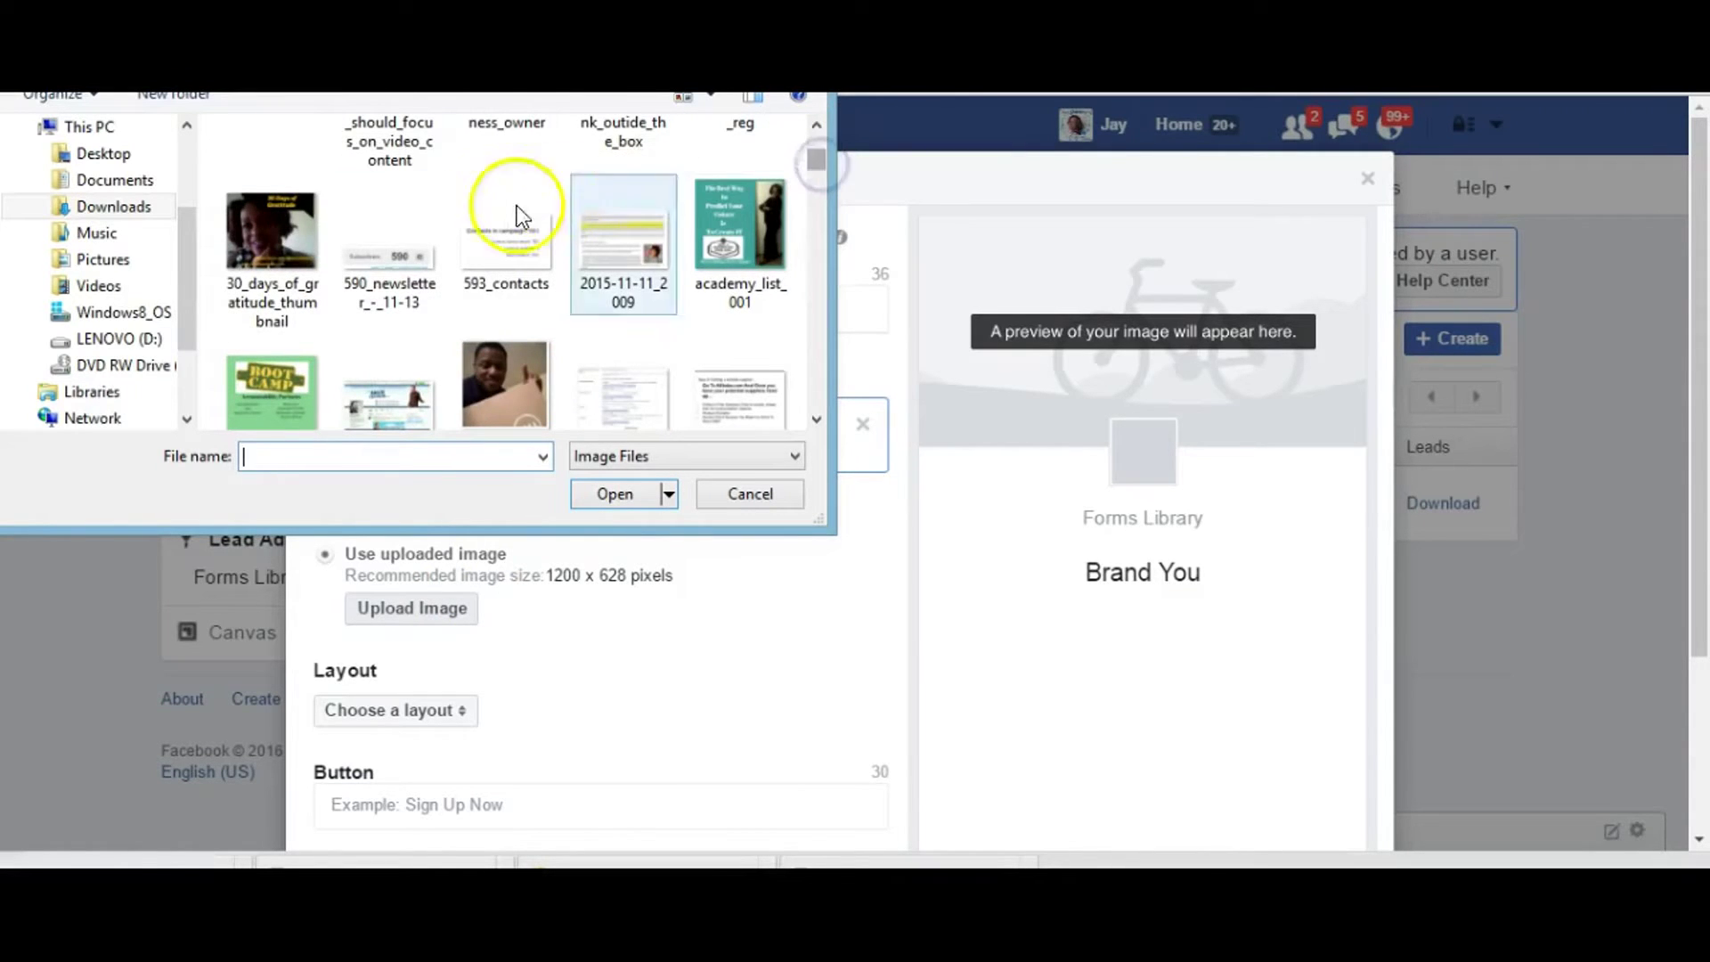
left_click(356, 233)
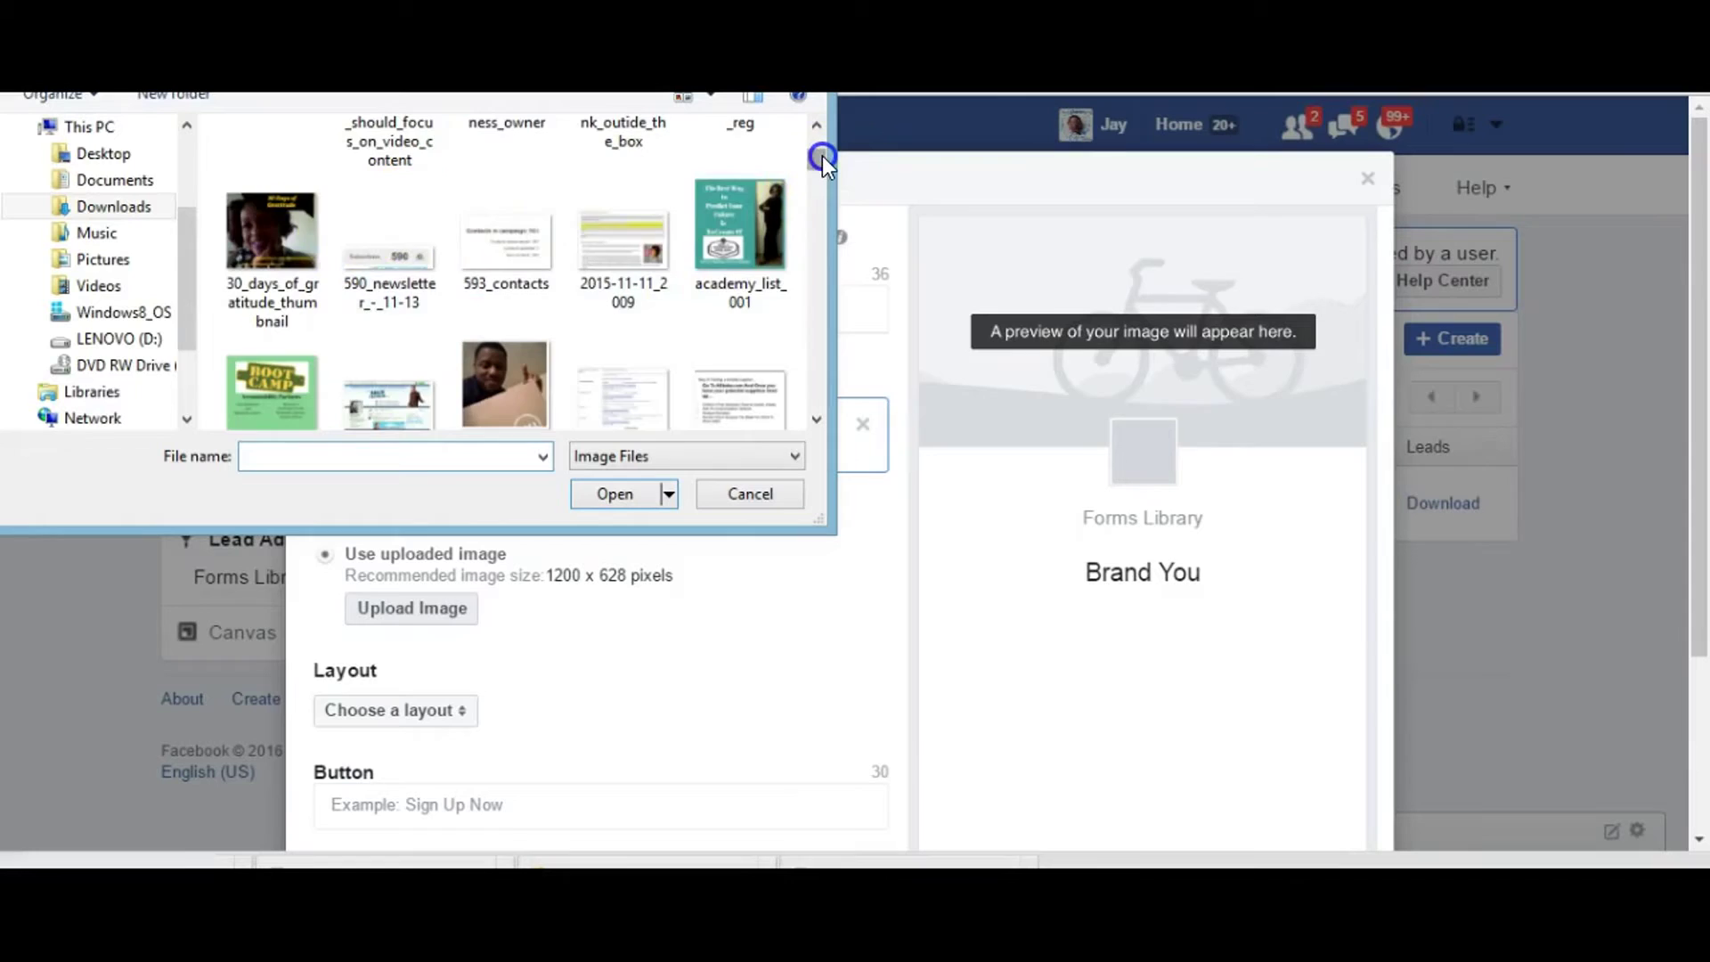
left_click_drag(821, 157, 803, 253)
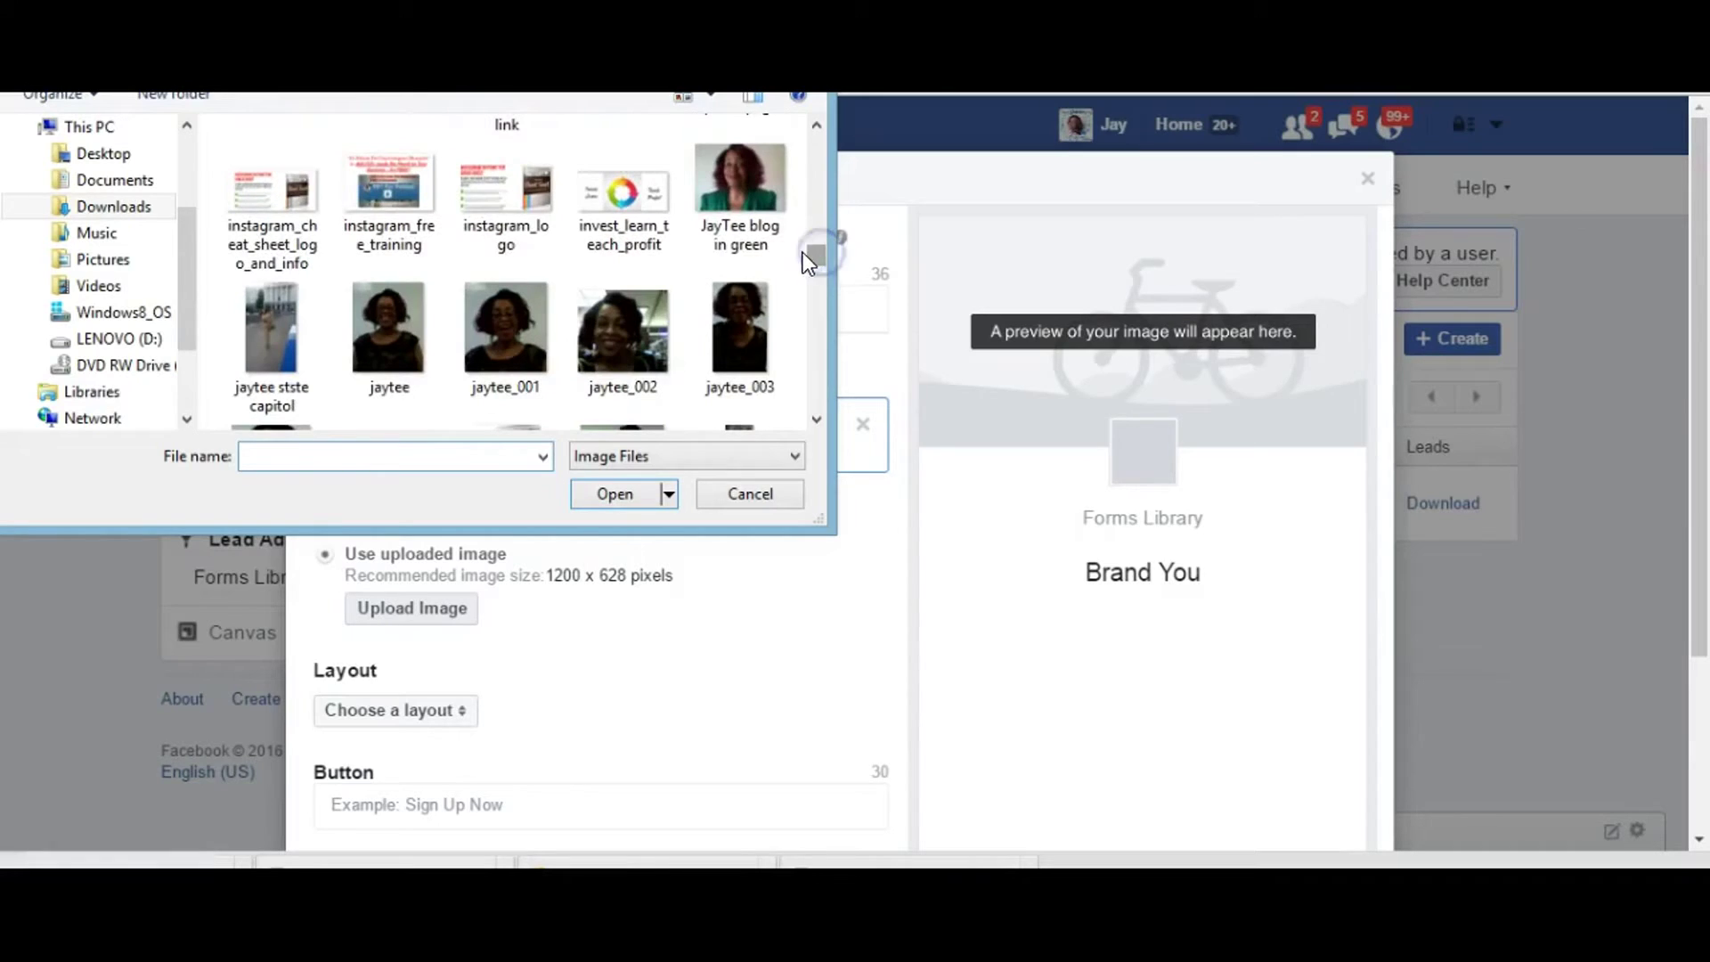
left_click(765, 196)
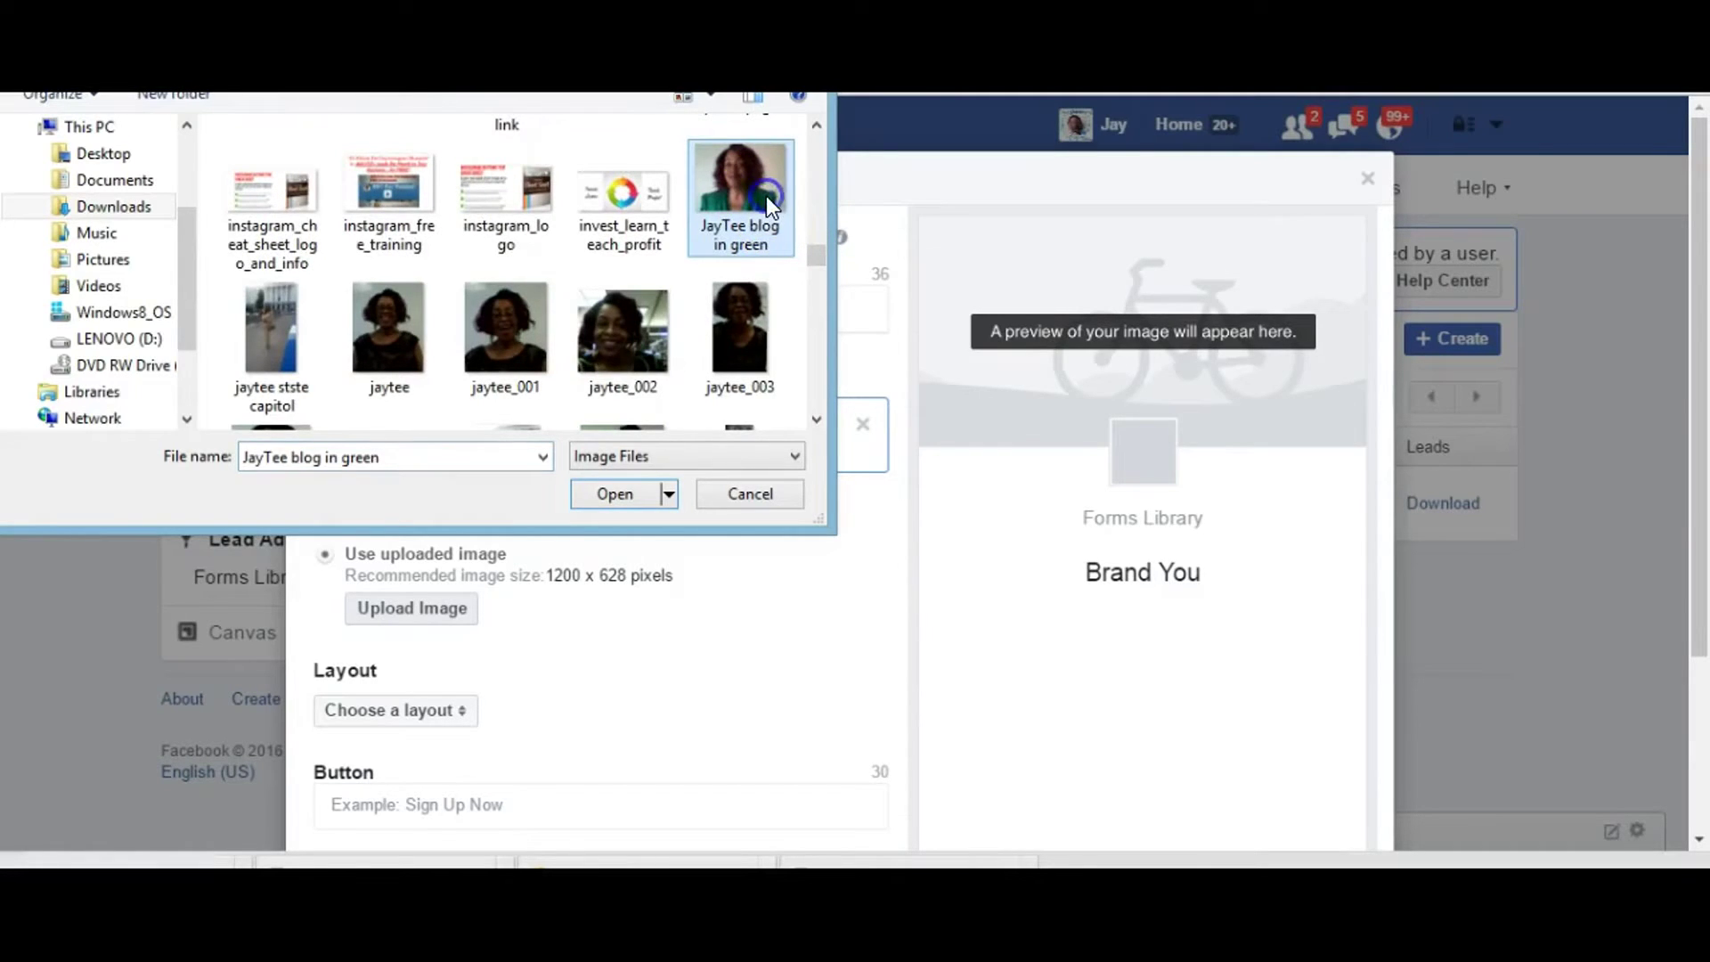
left_click(612, 492)
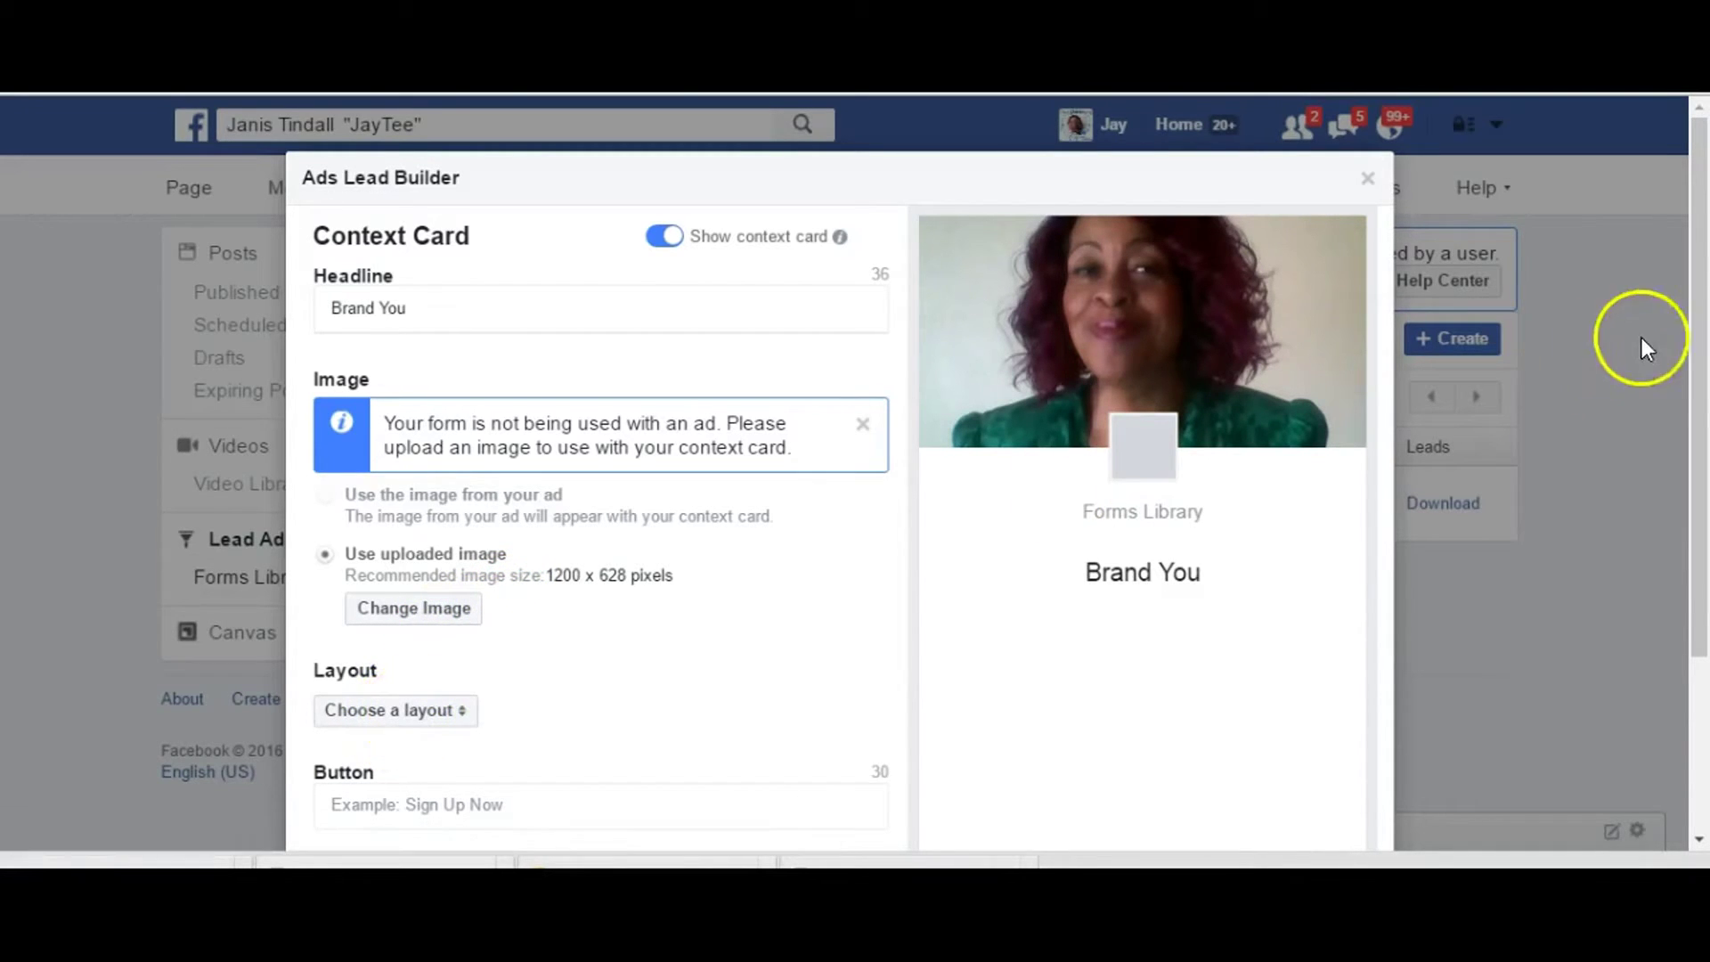
Switch the context card layout to Bullets and enter the first bullet 'Brand You as the Value'
left_click_drag(1699, 363, 1699, 410)
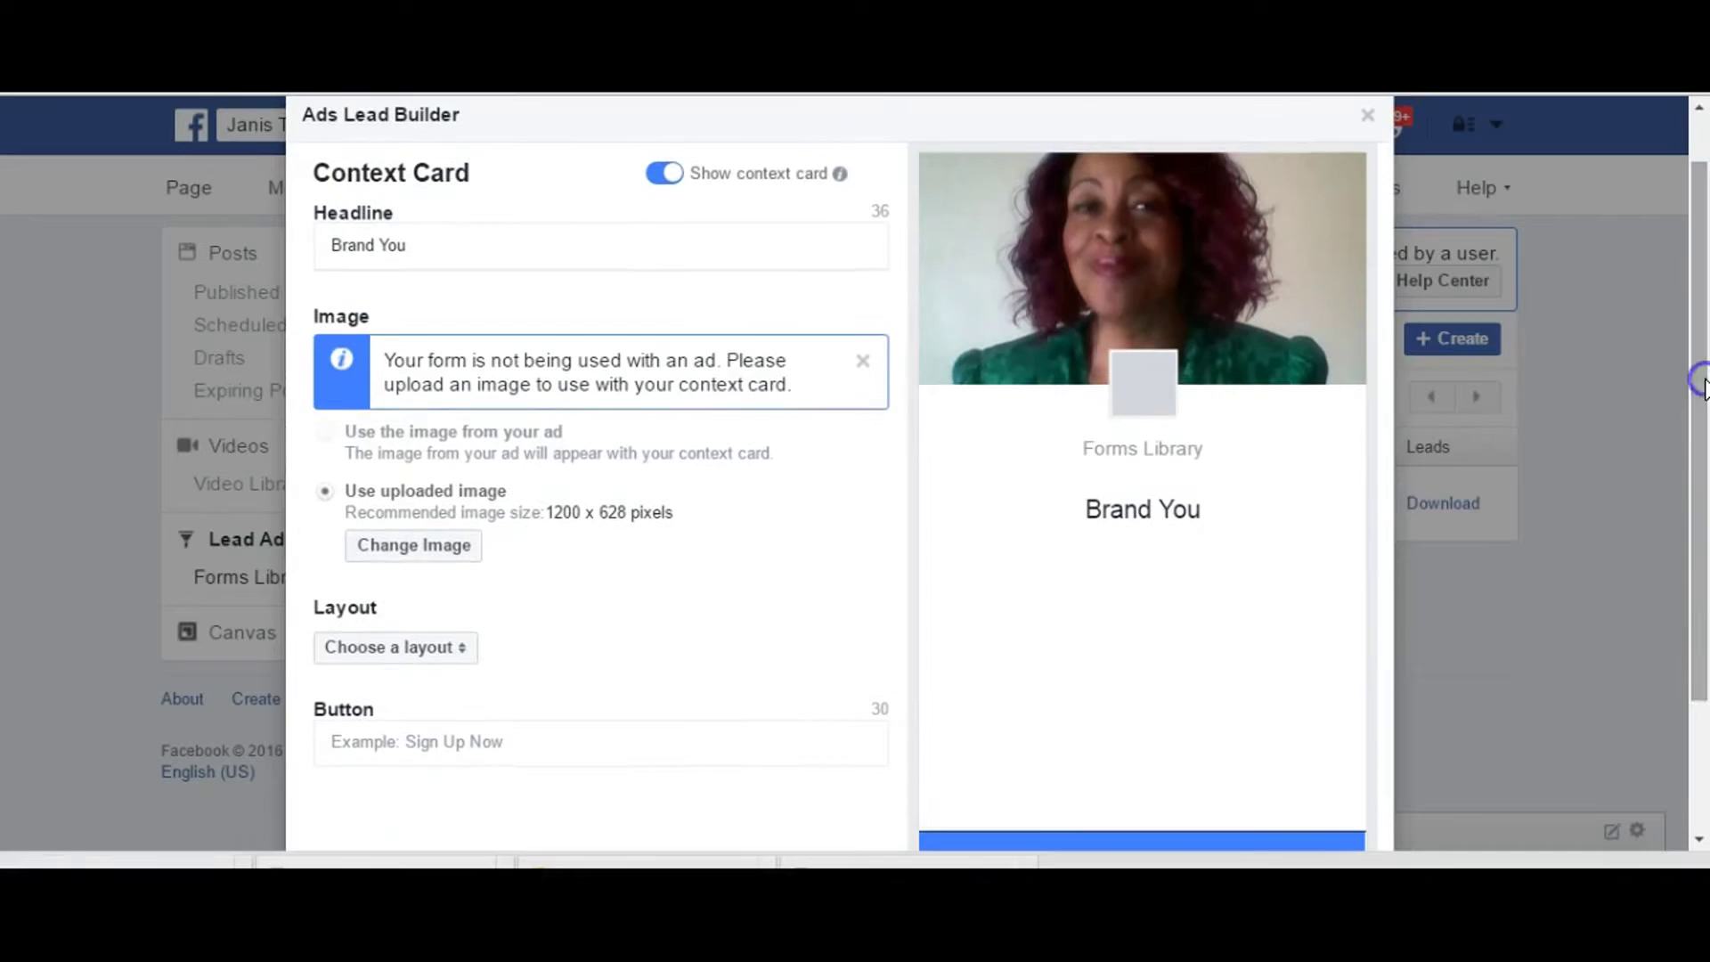
left_click(439, 652)
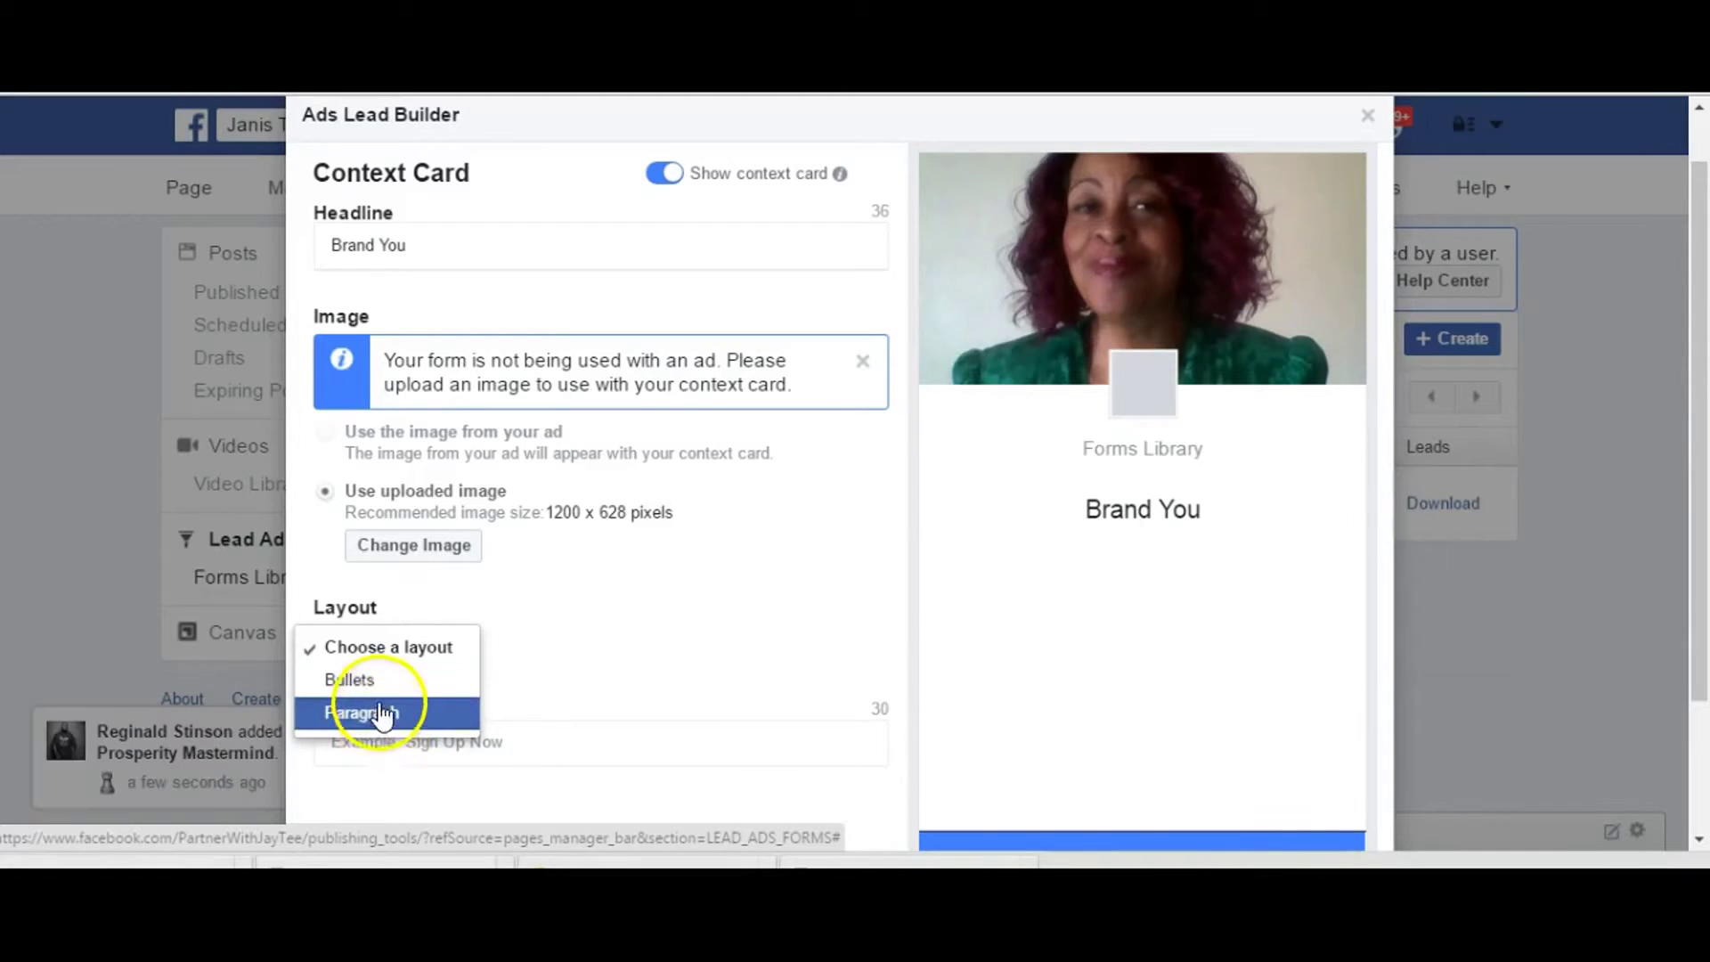
left_click(378, 685)
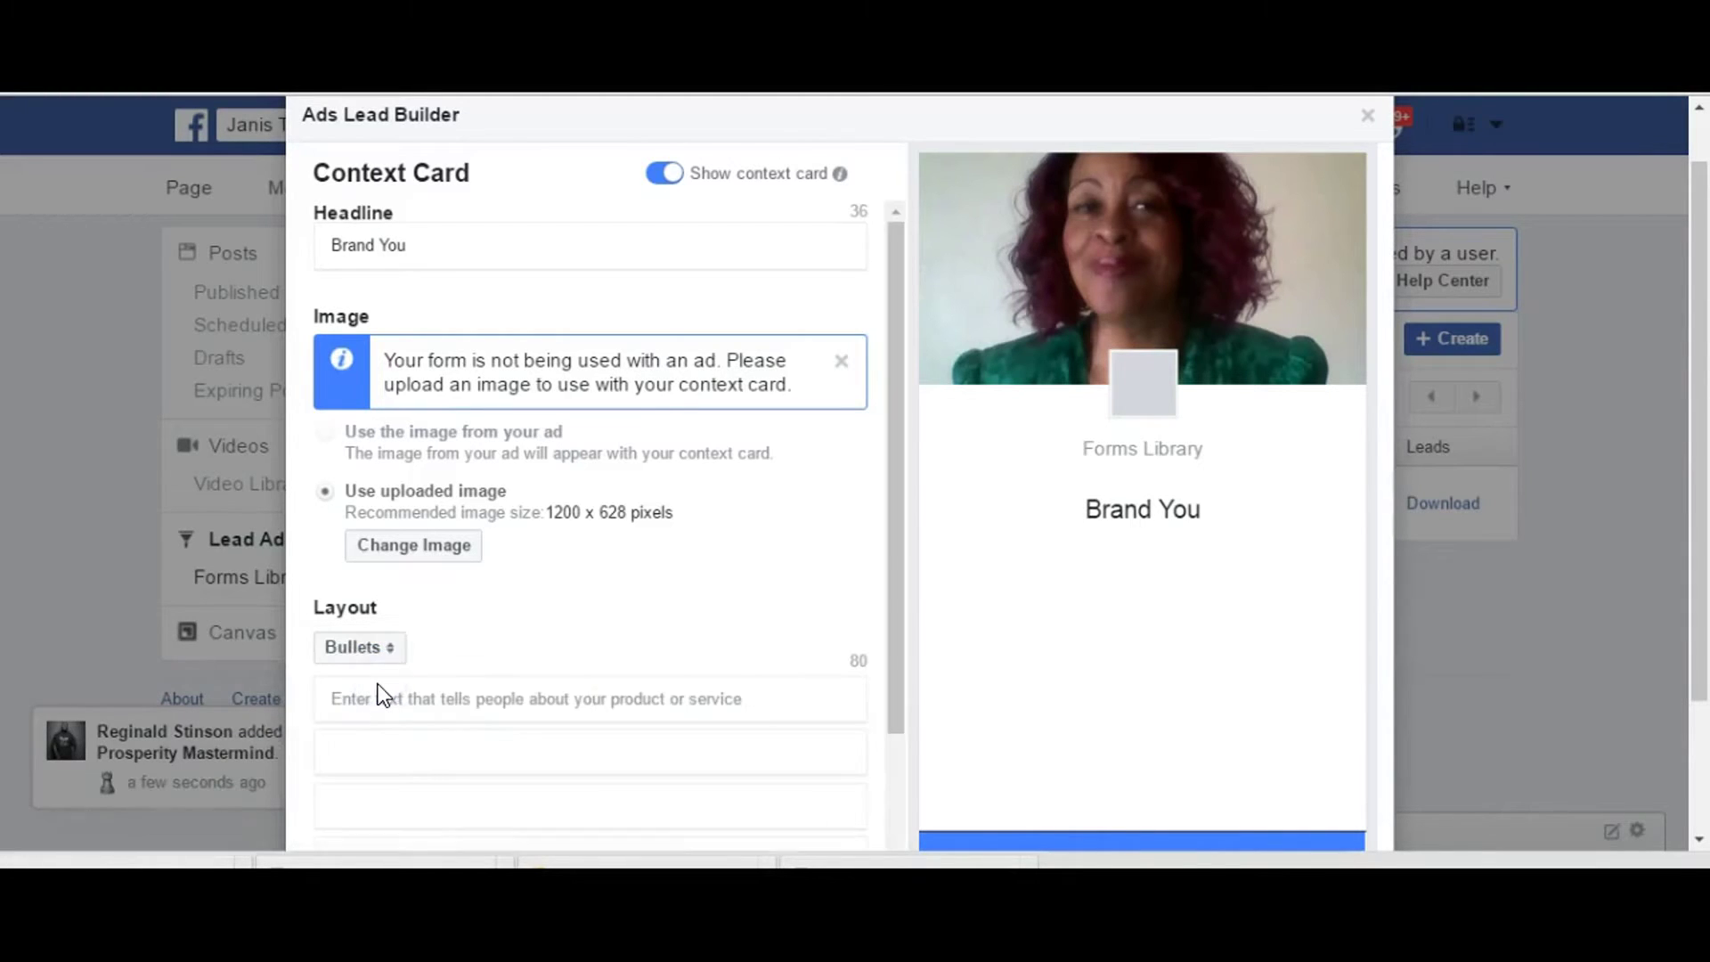
left_click(411, 703)
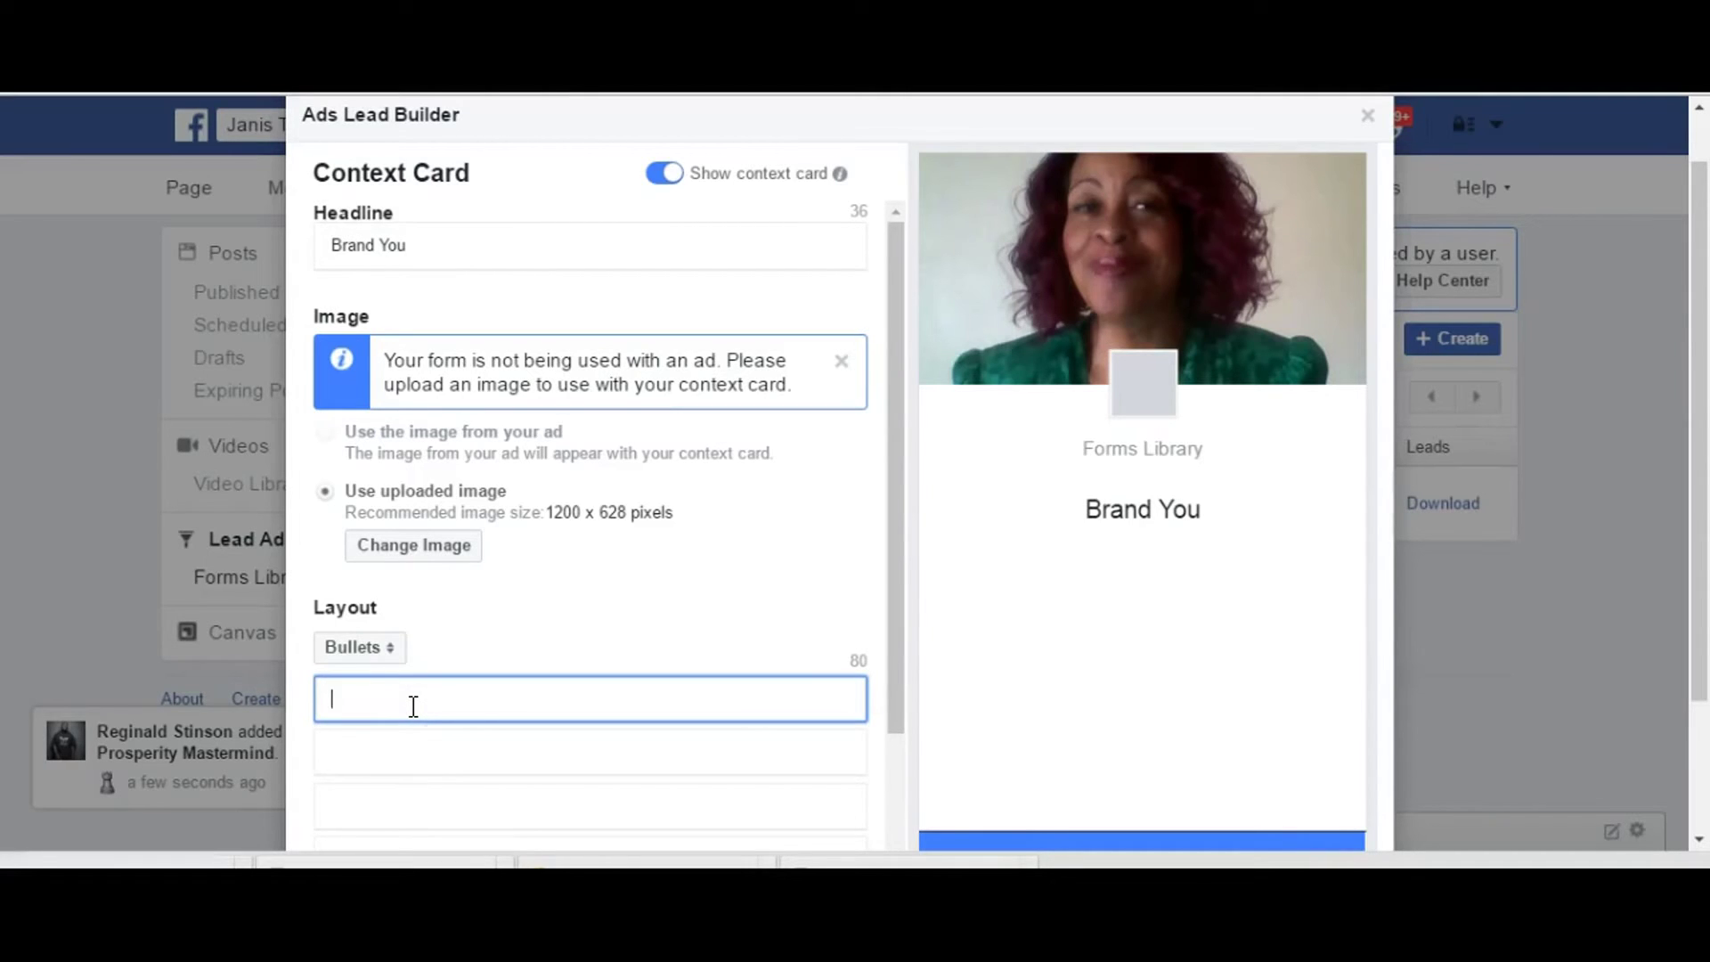
type("Brand")
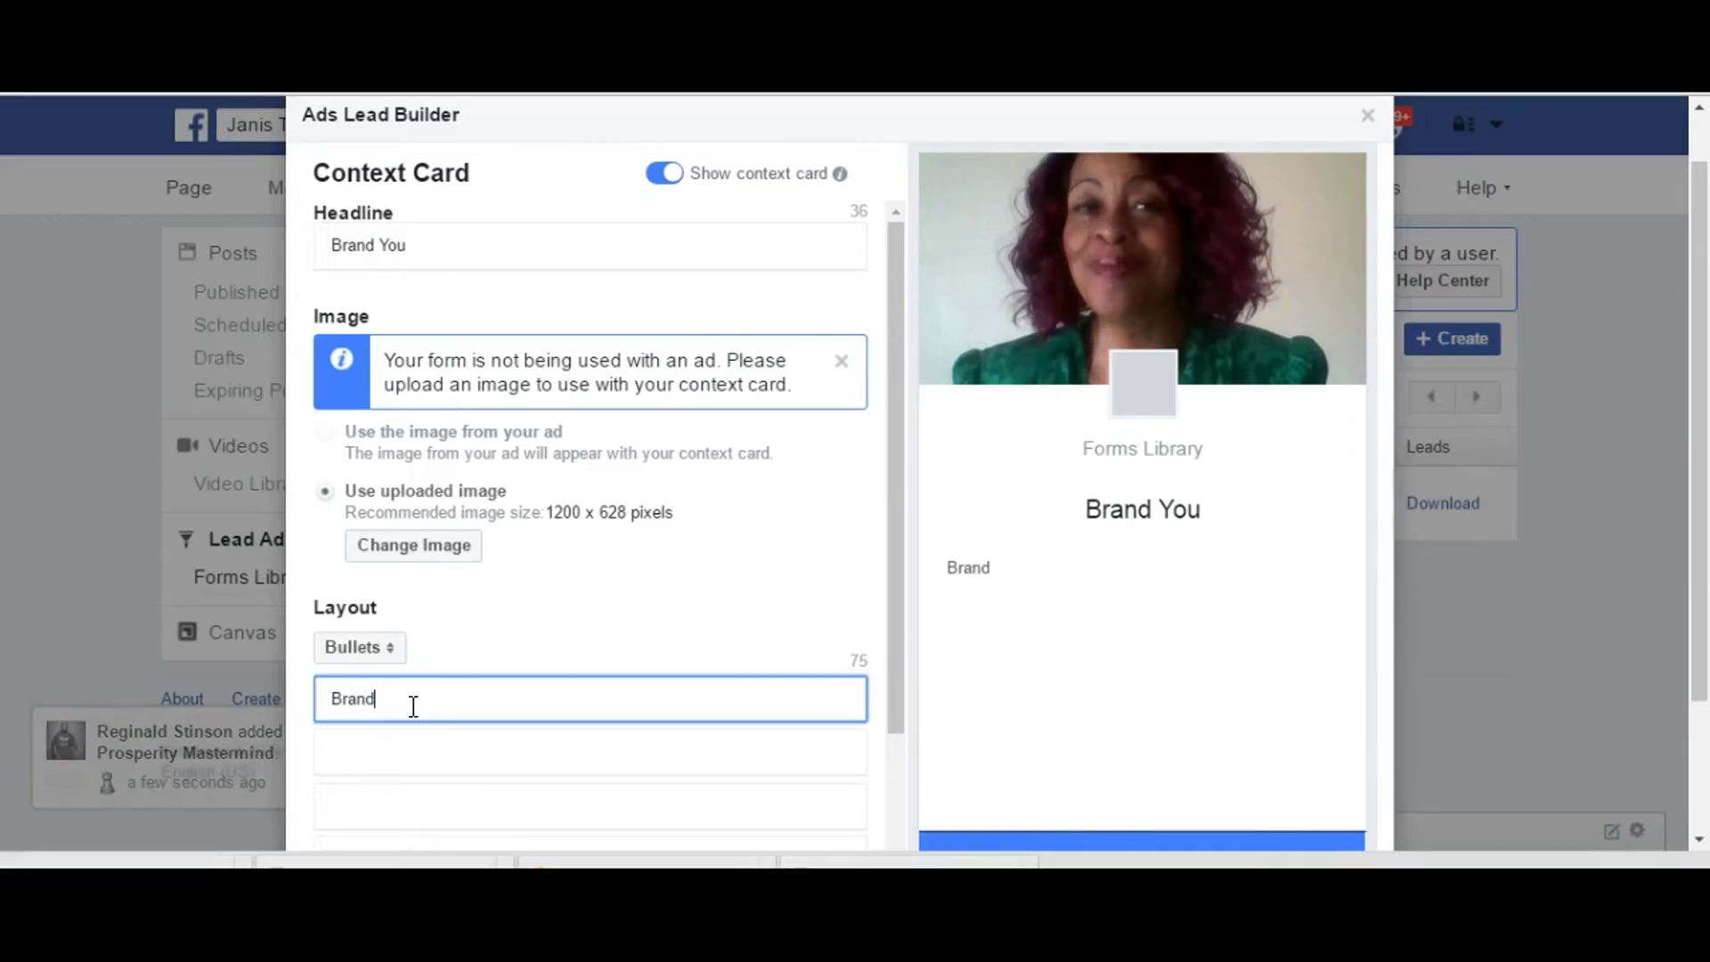
type(" You")
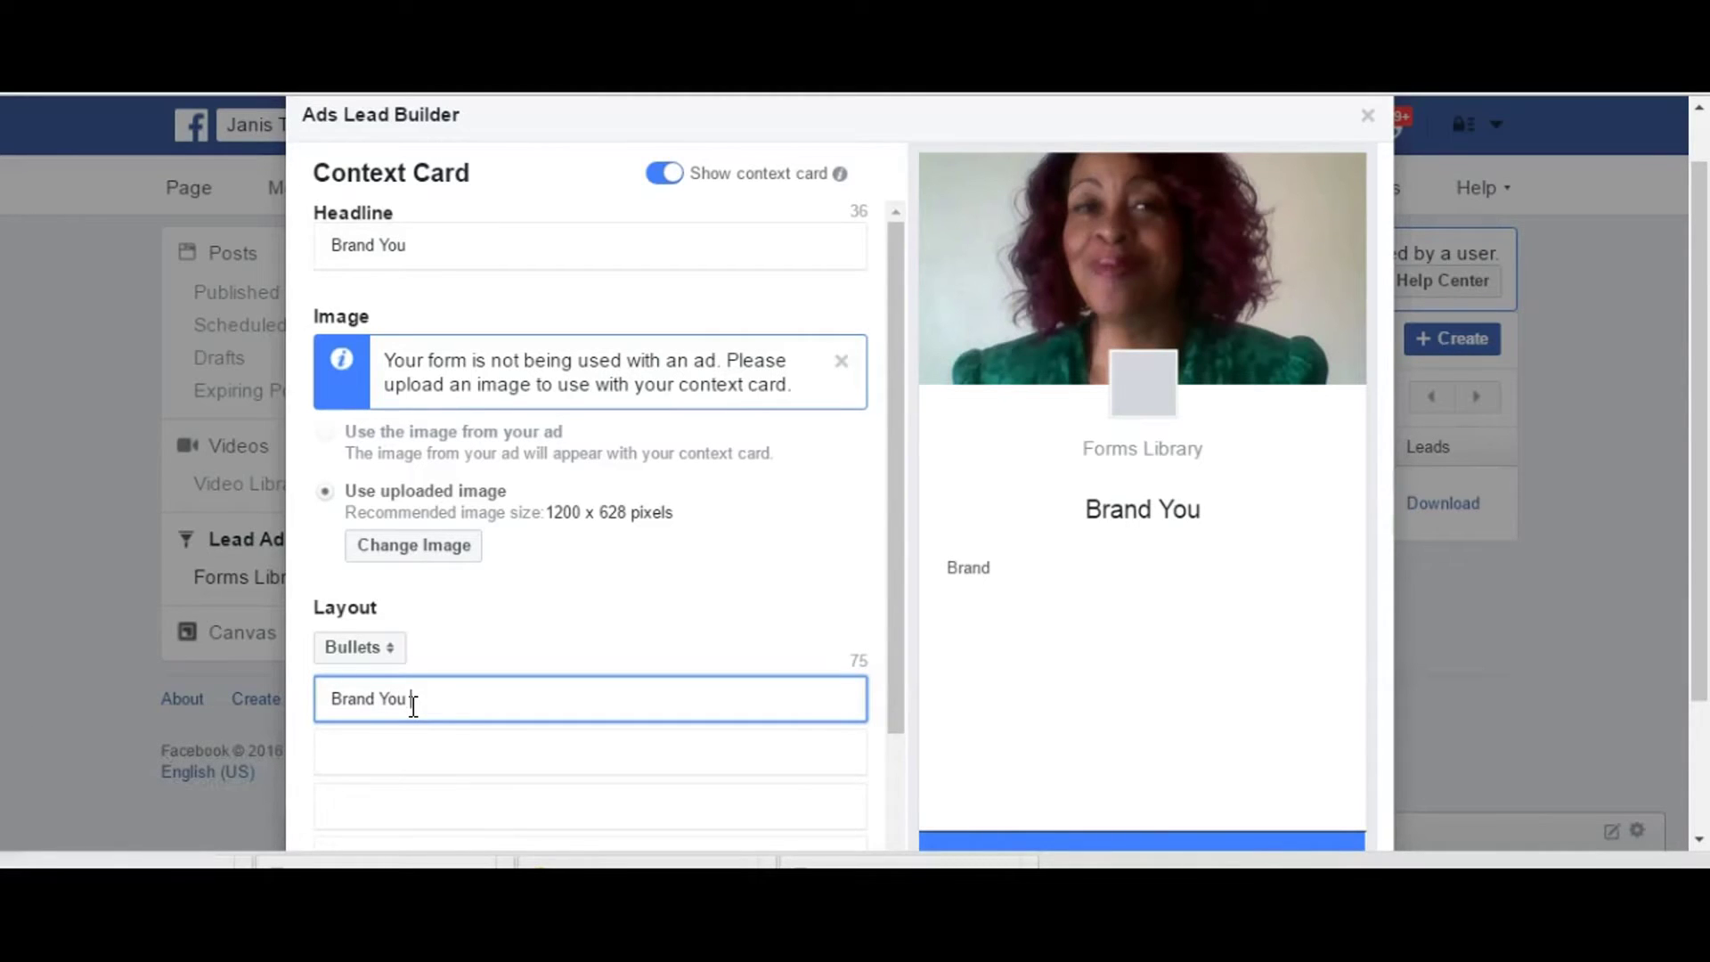
type(" as the Value")
Add the bullets 'Custom Capture and Landing Funnels; and' and 'so much more!'
key("Tab")
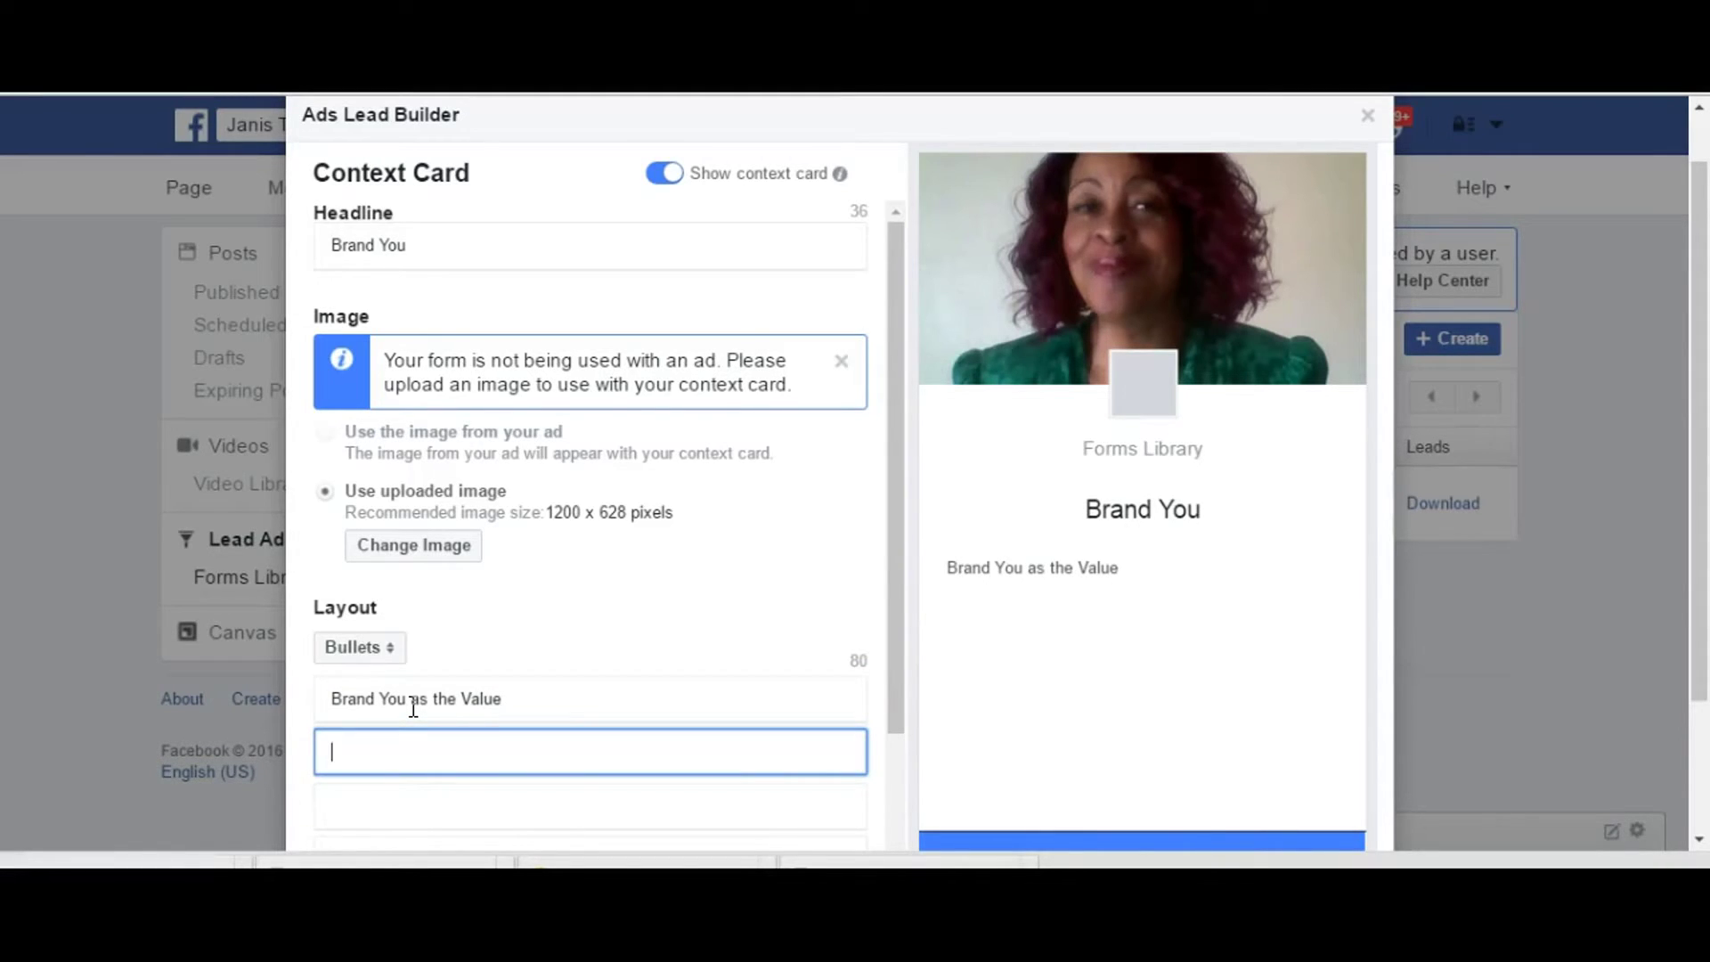
type("Custom Cap")
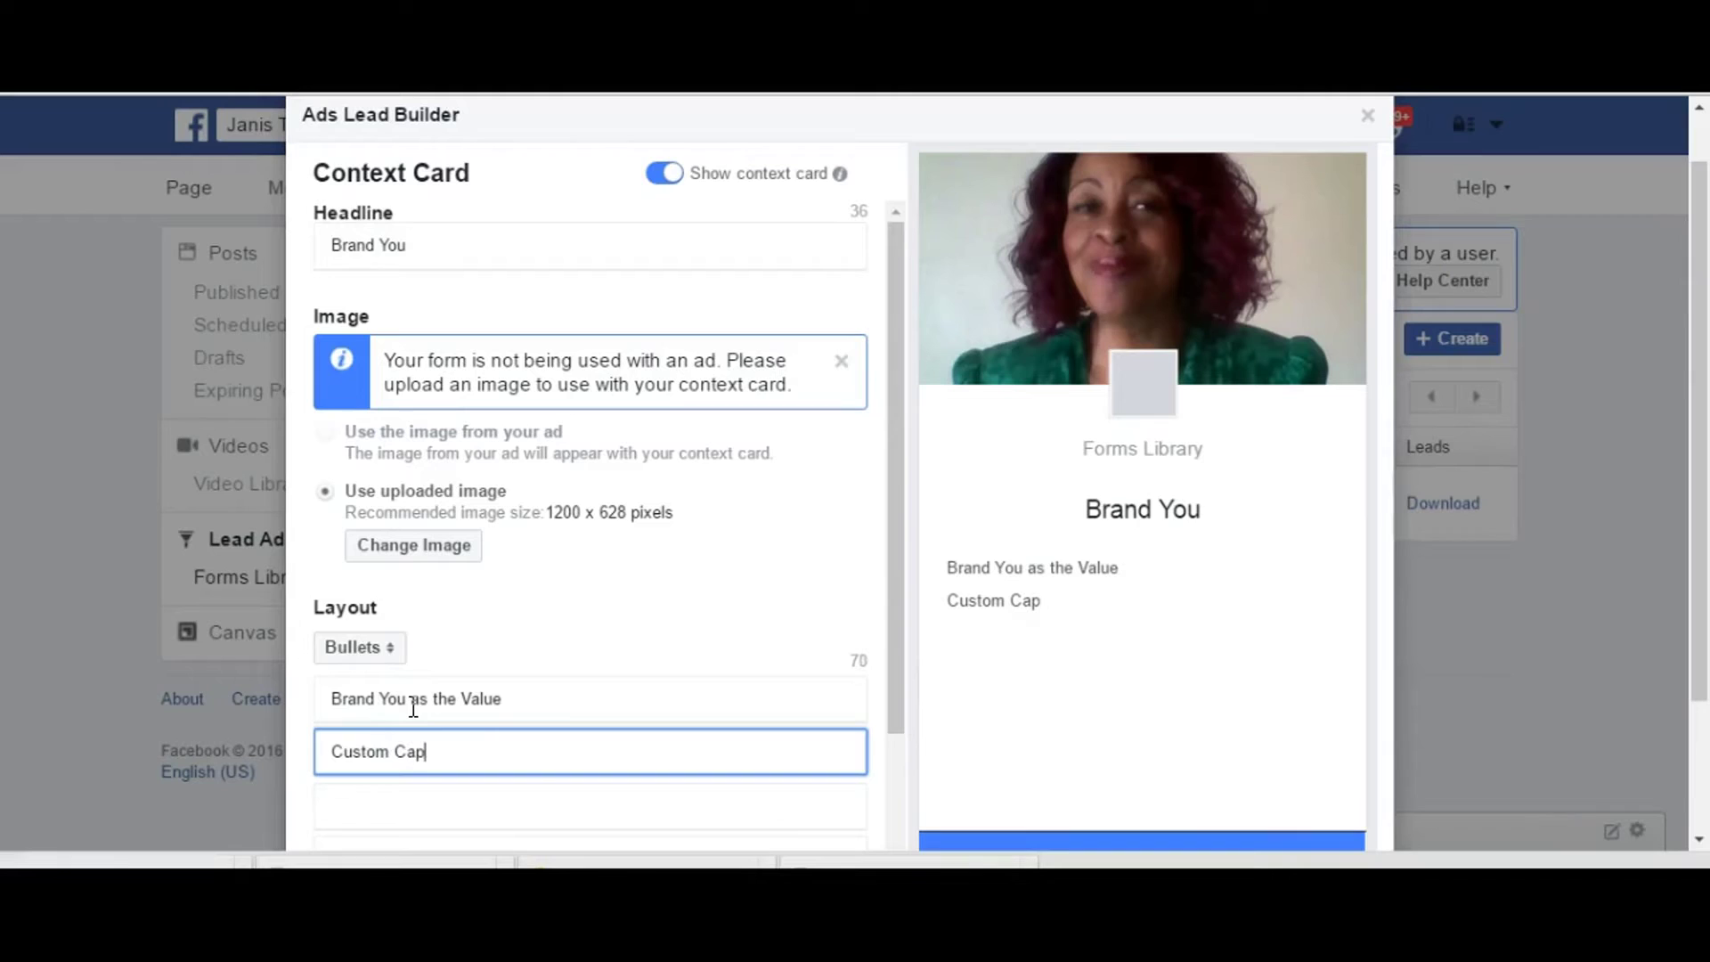
type("ture and Land")
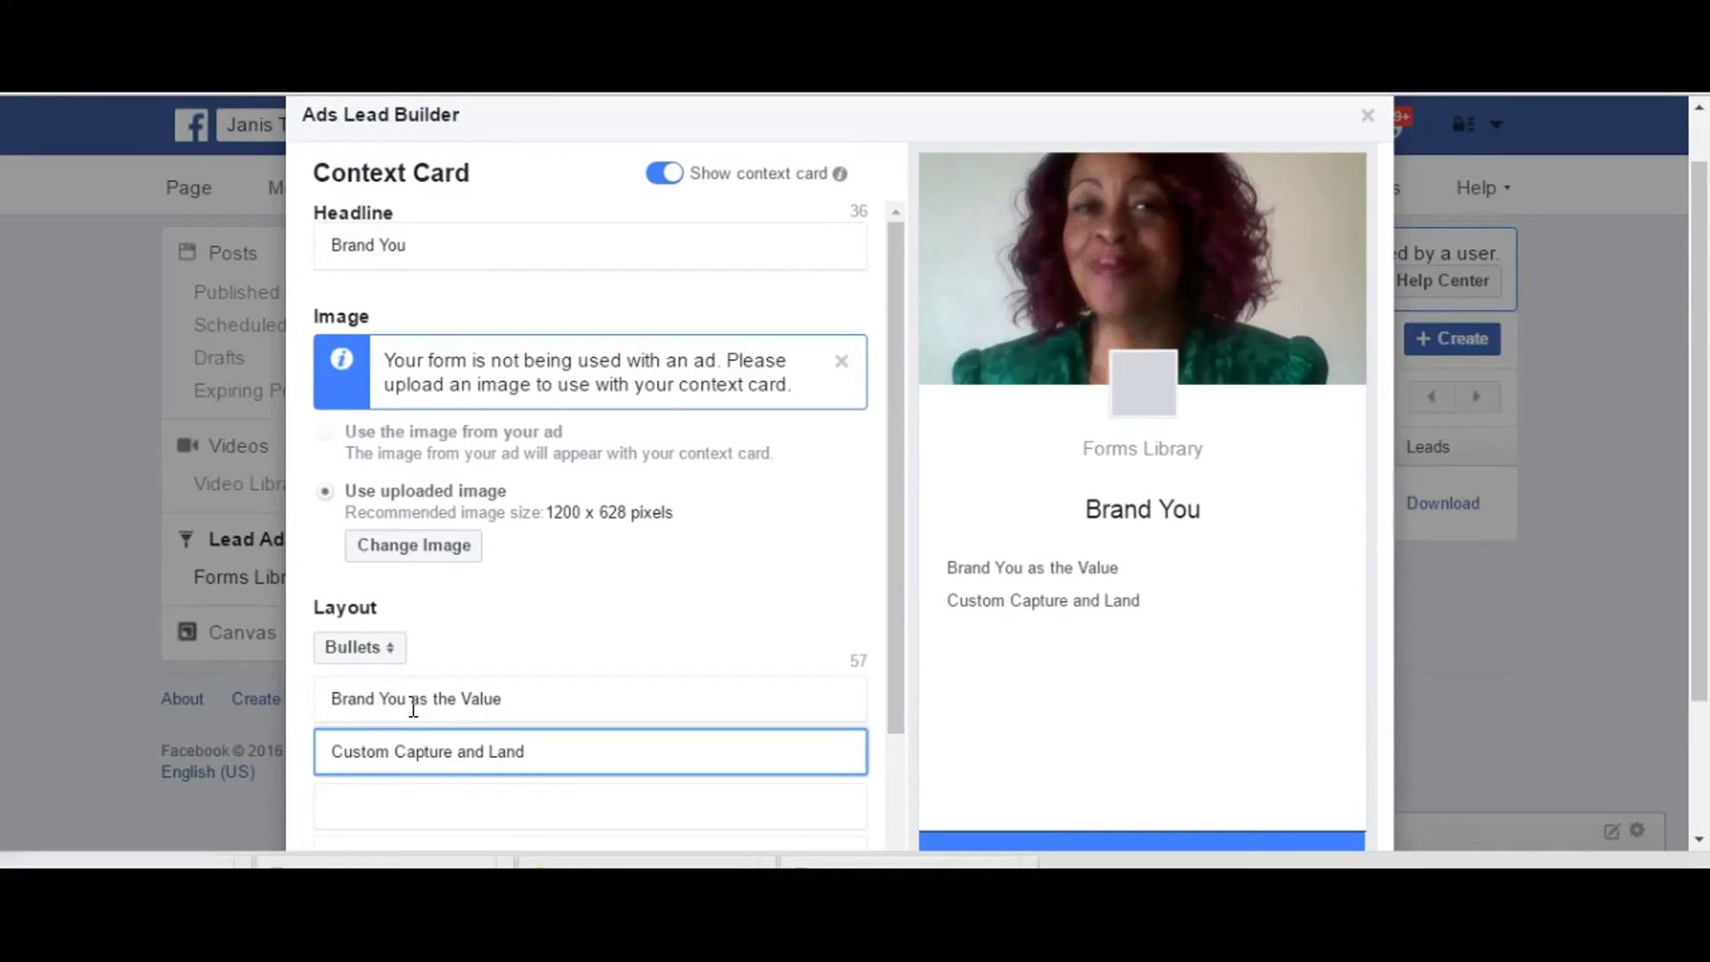
type("ing Funnel")
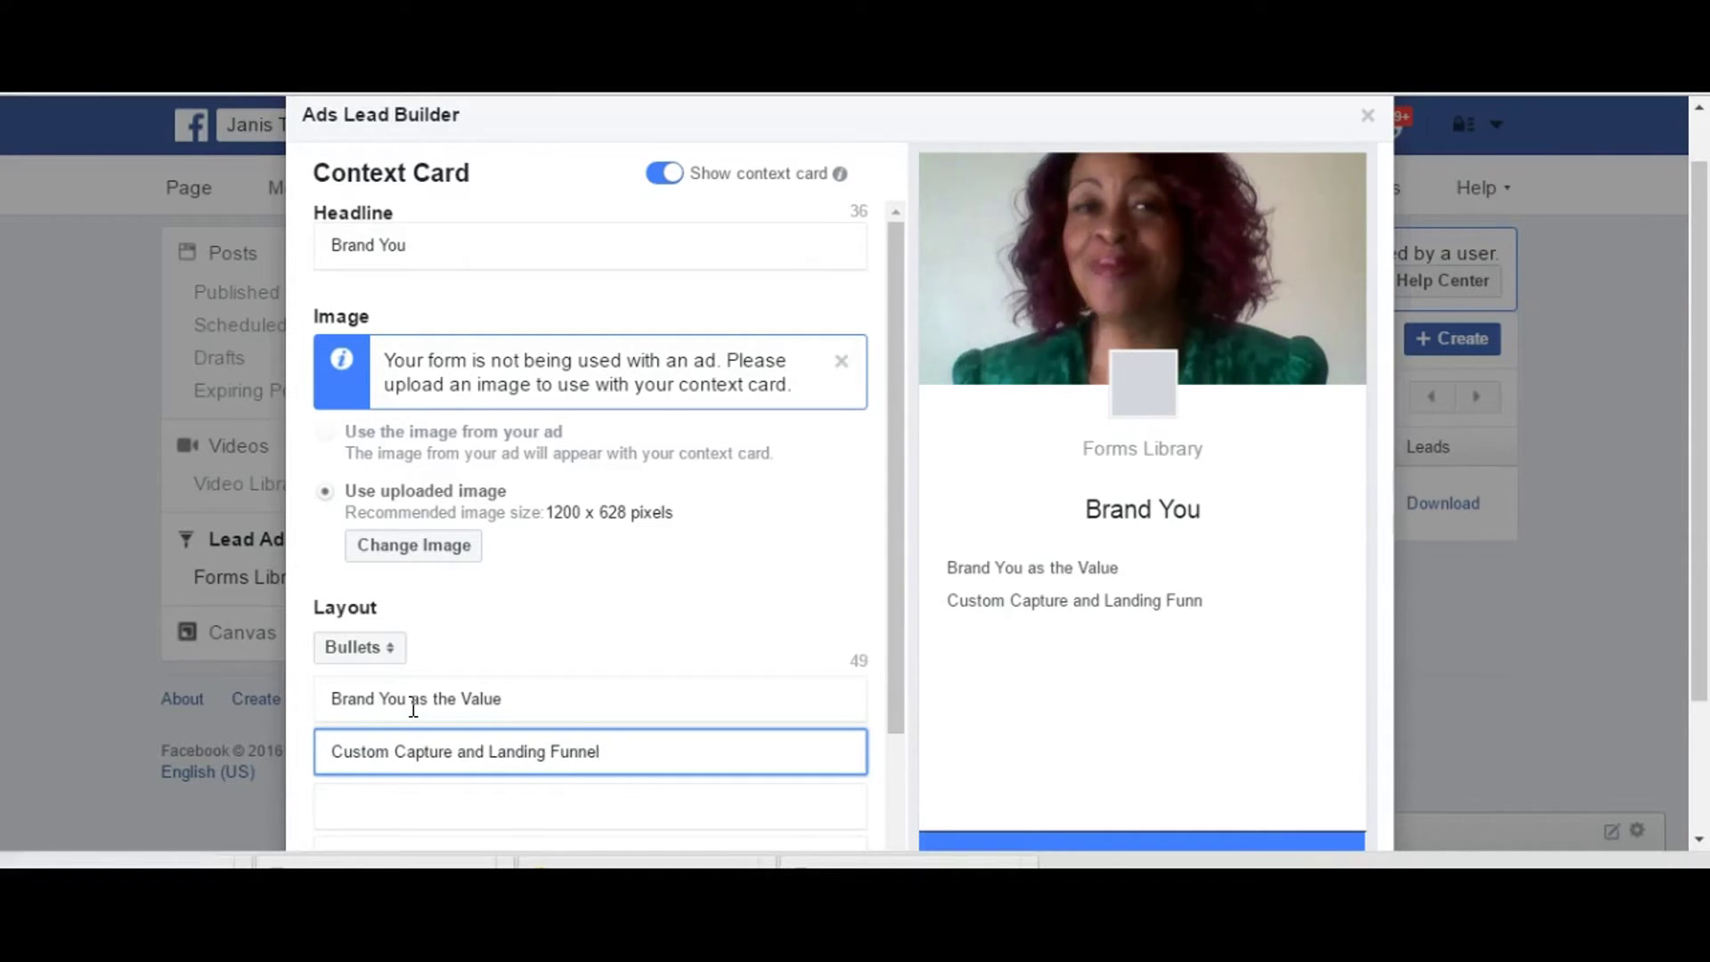
type("s")
key("Tab")
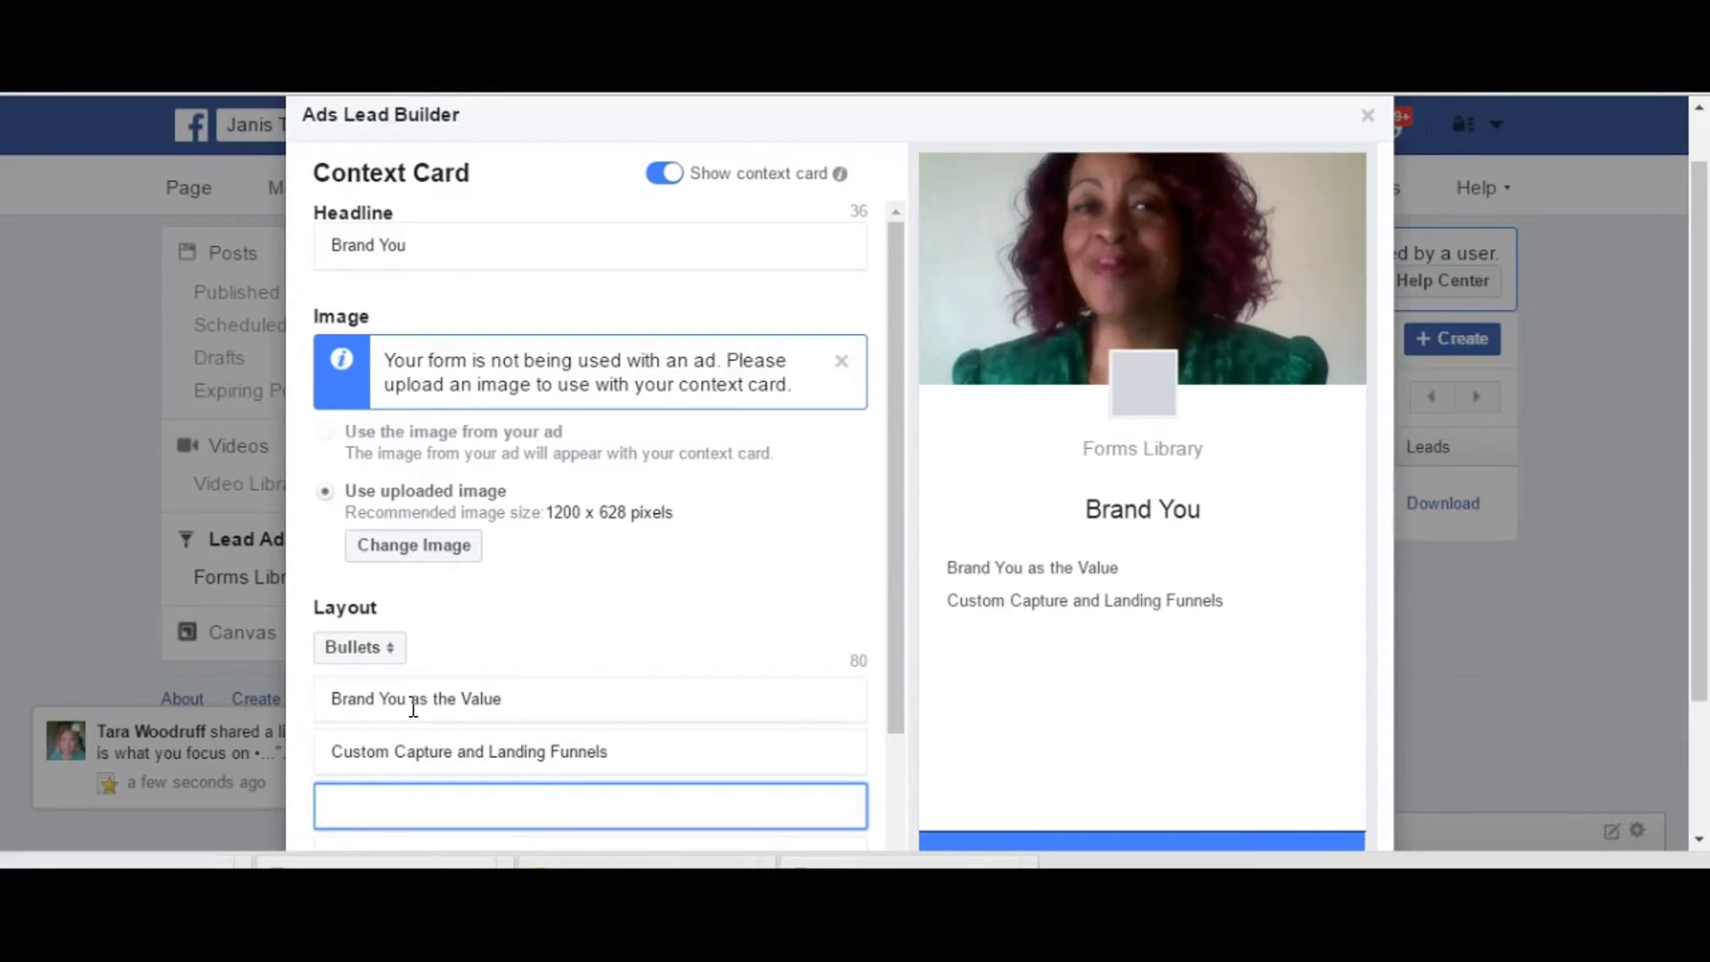
type("M")
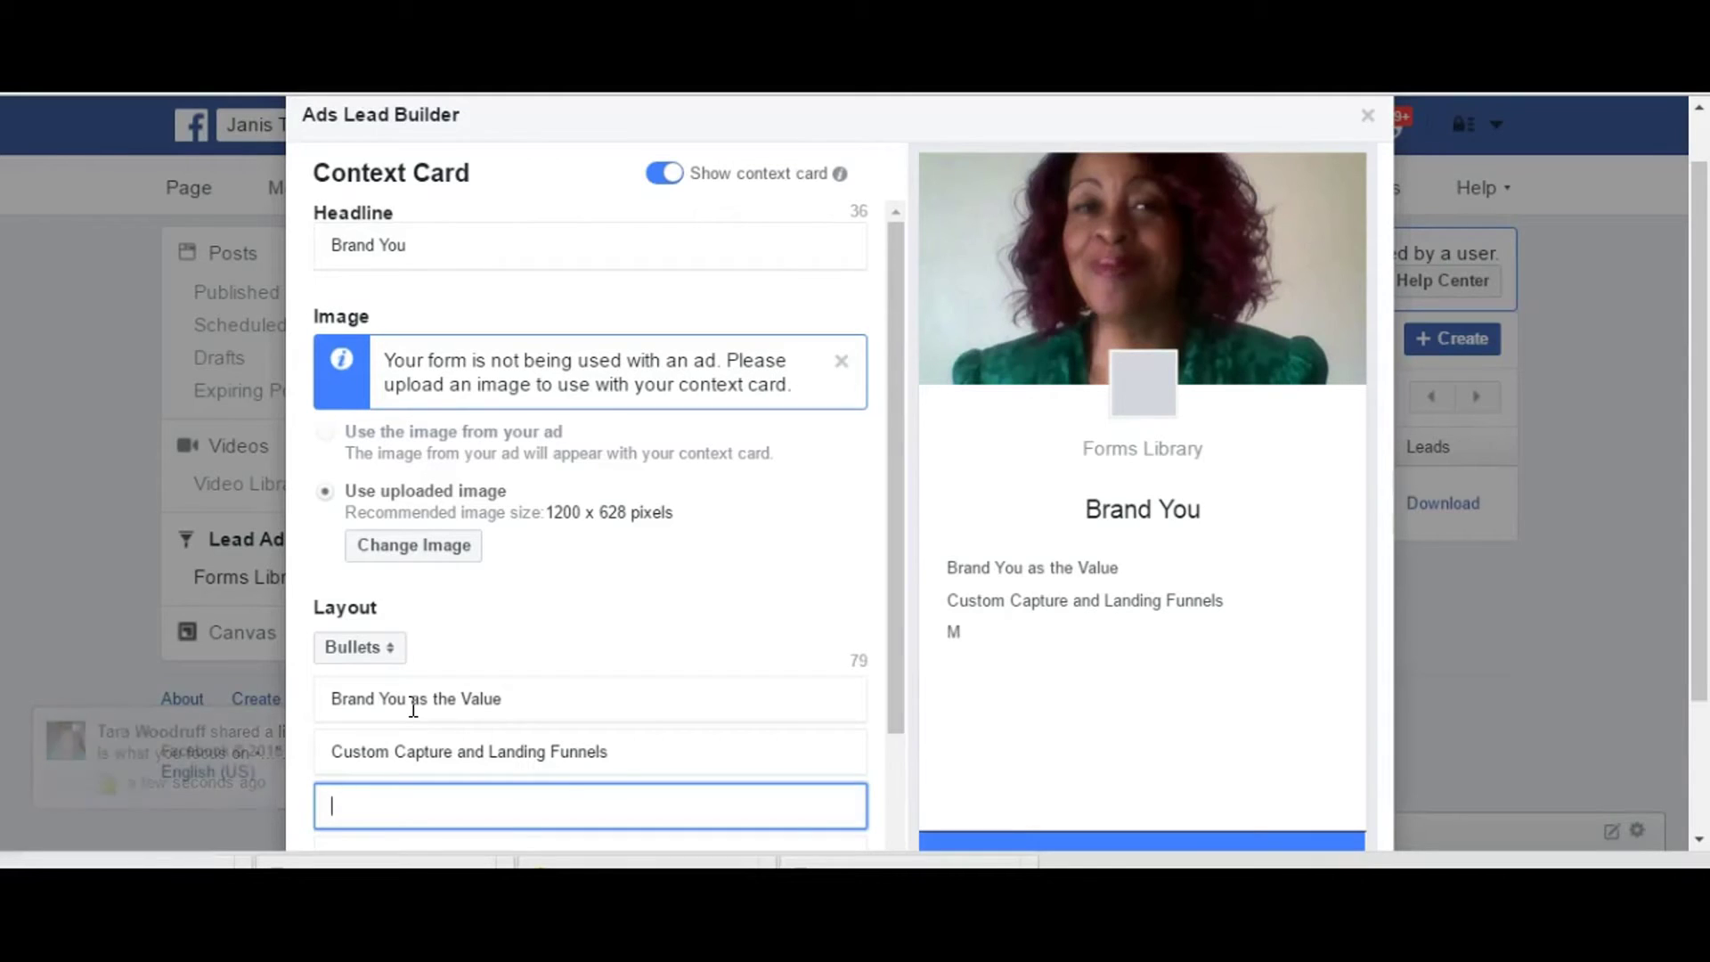
type("so m")
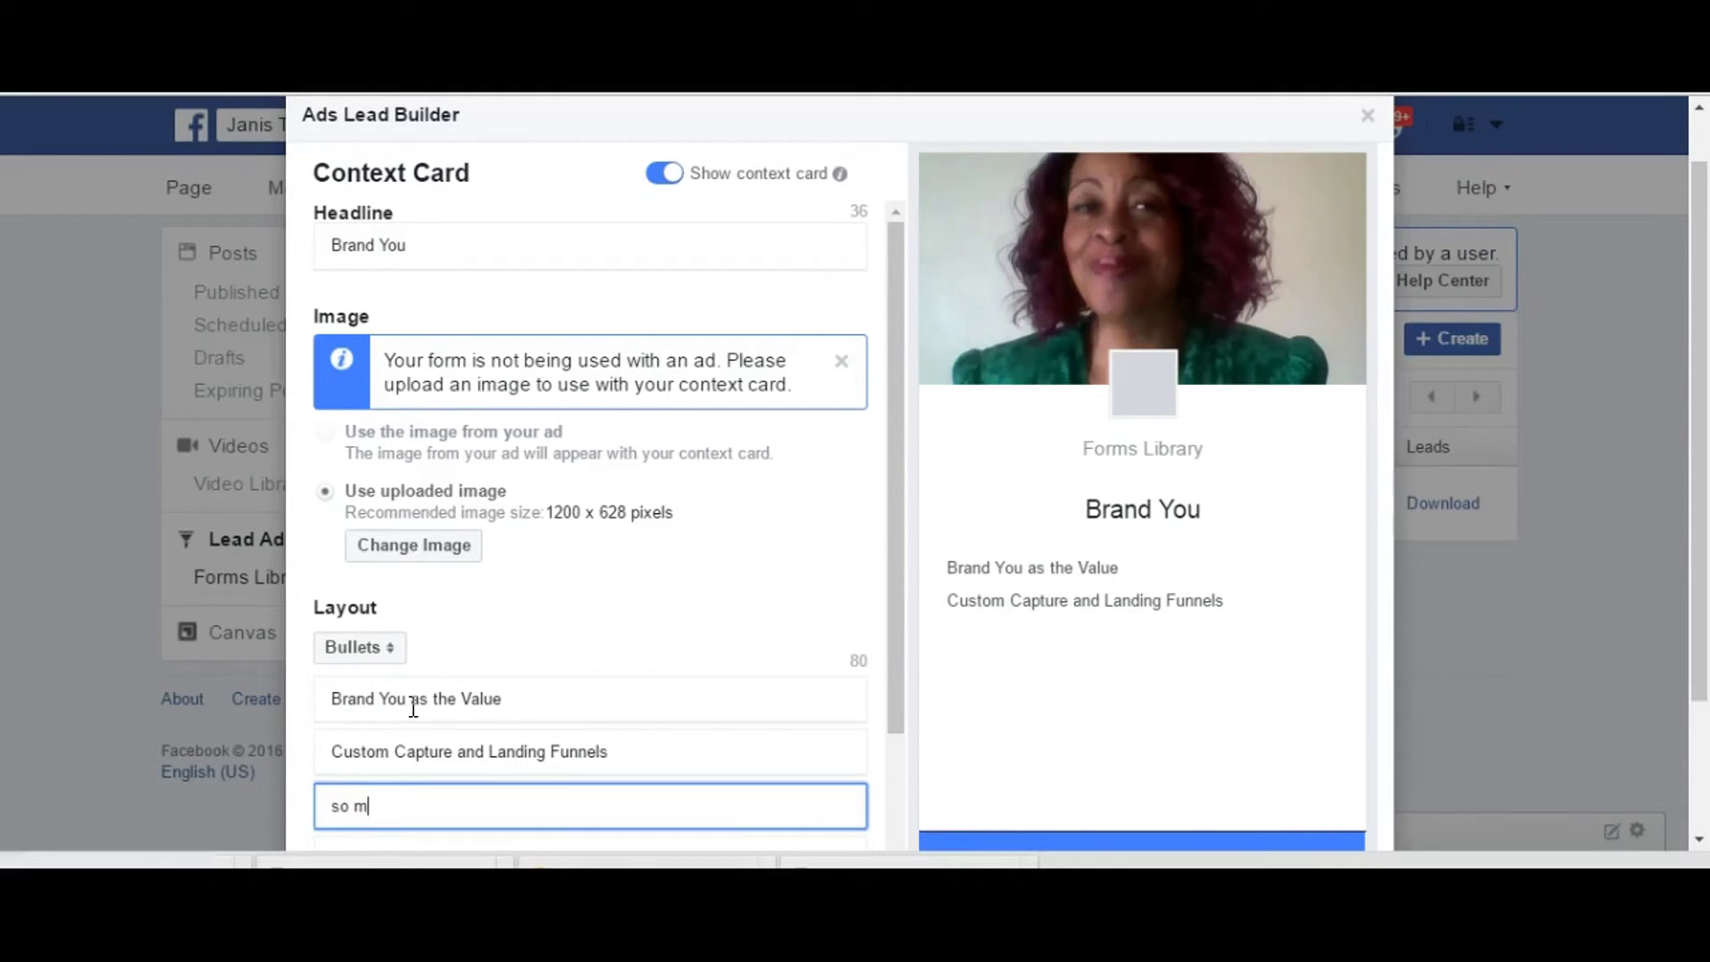
type("uch more!")
left_click(466, 801)
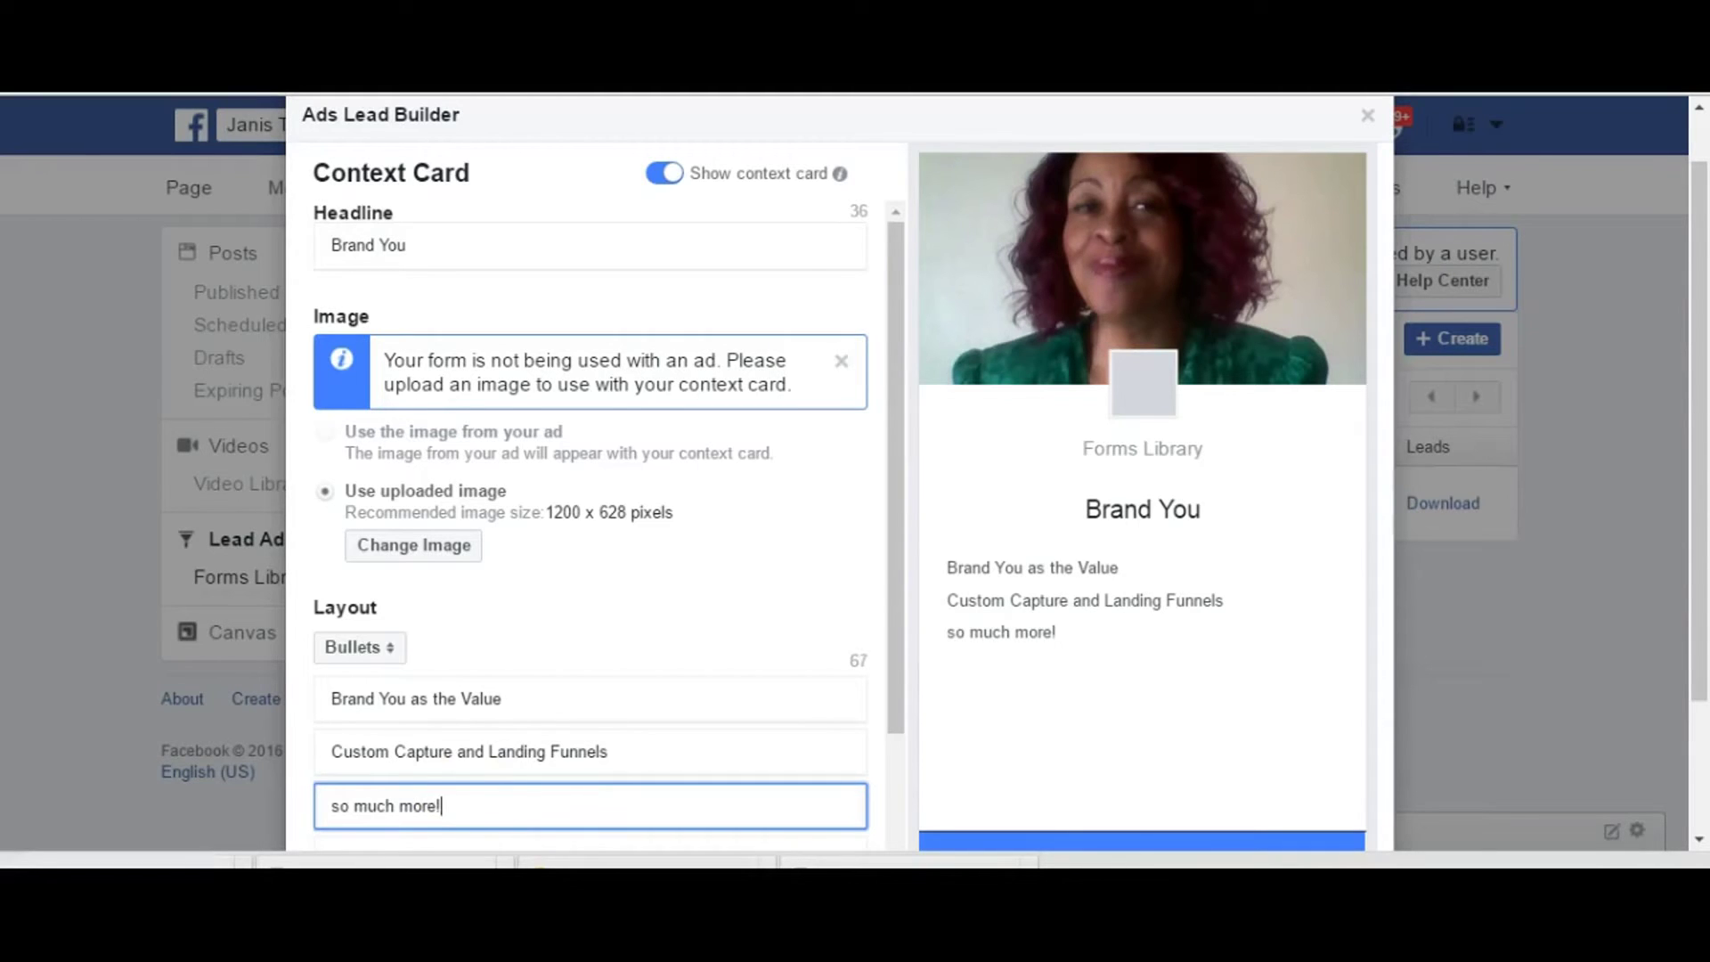
left_click(623, 751)
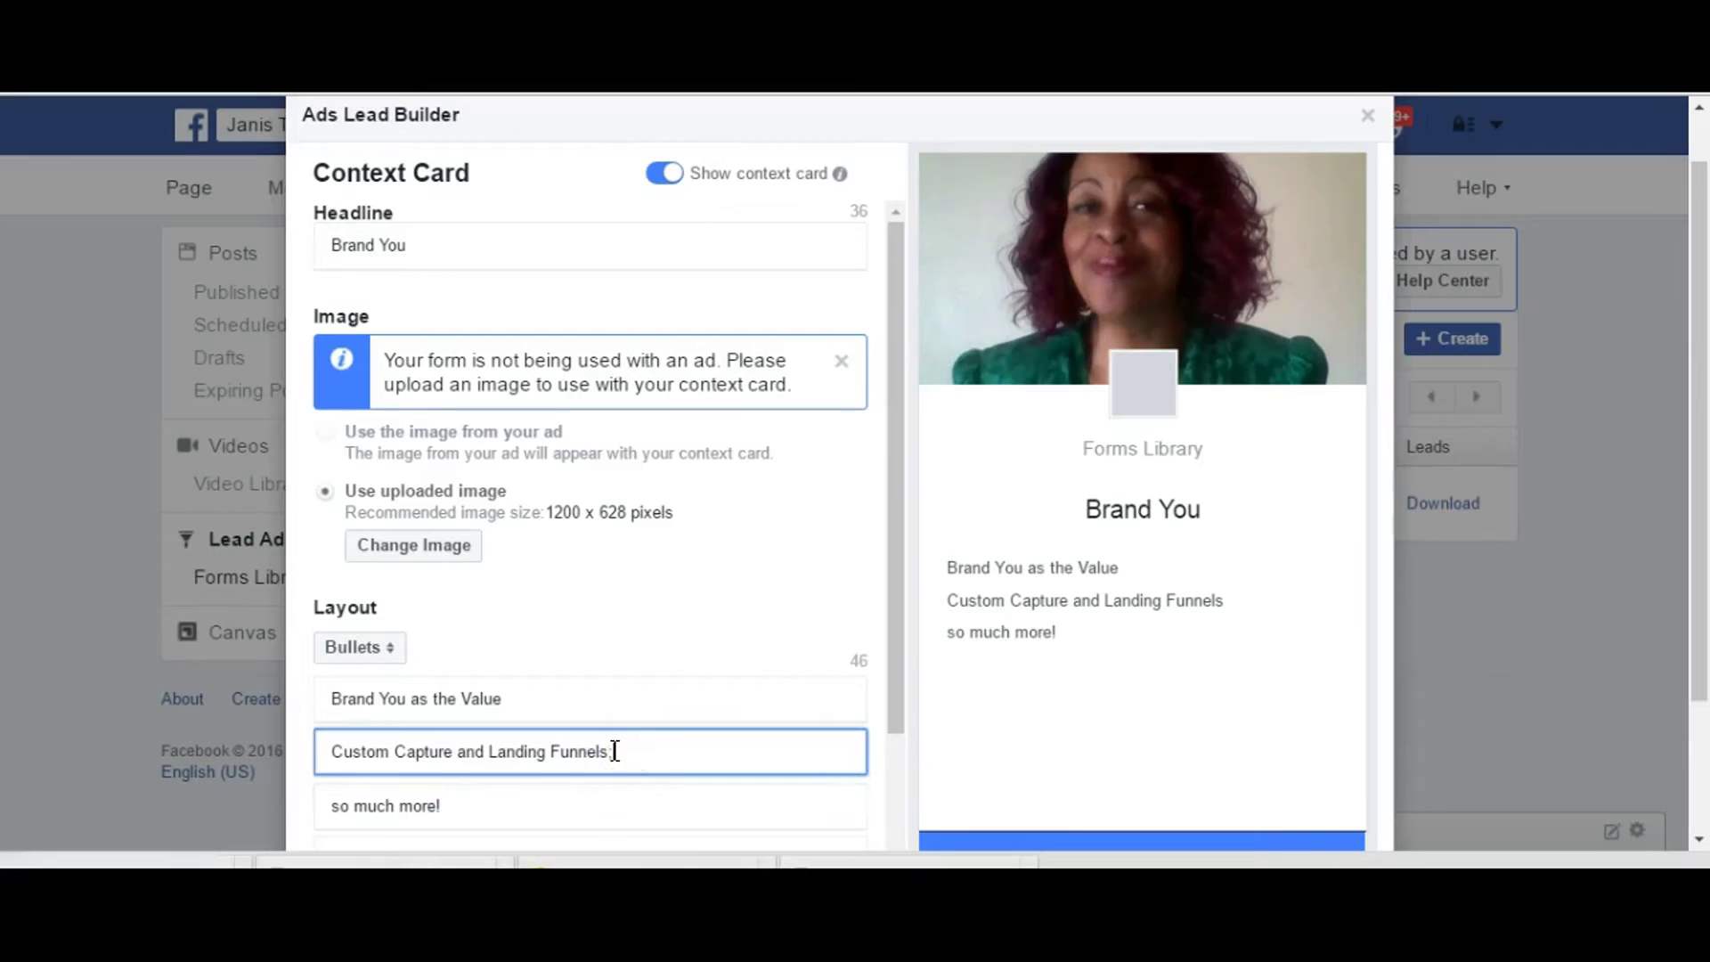
type("and,")
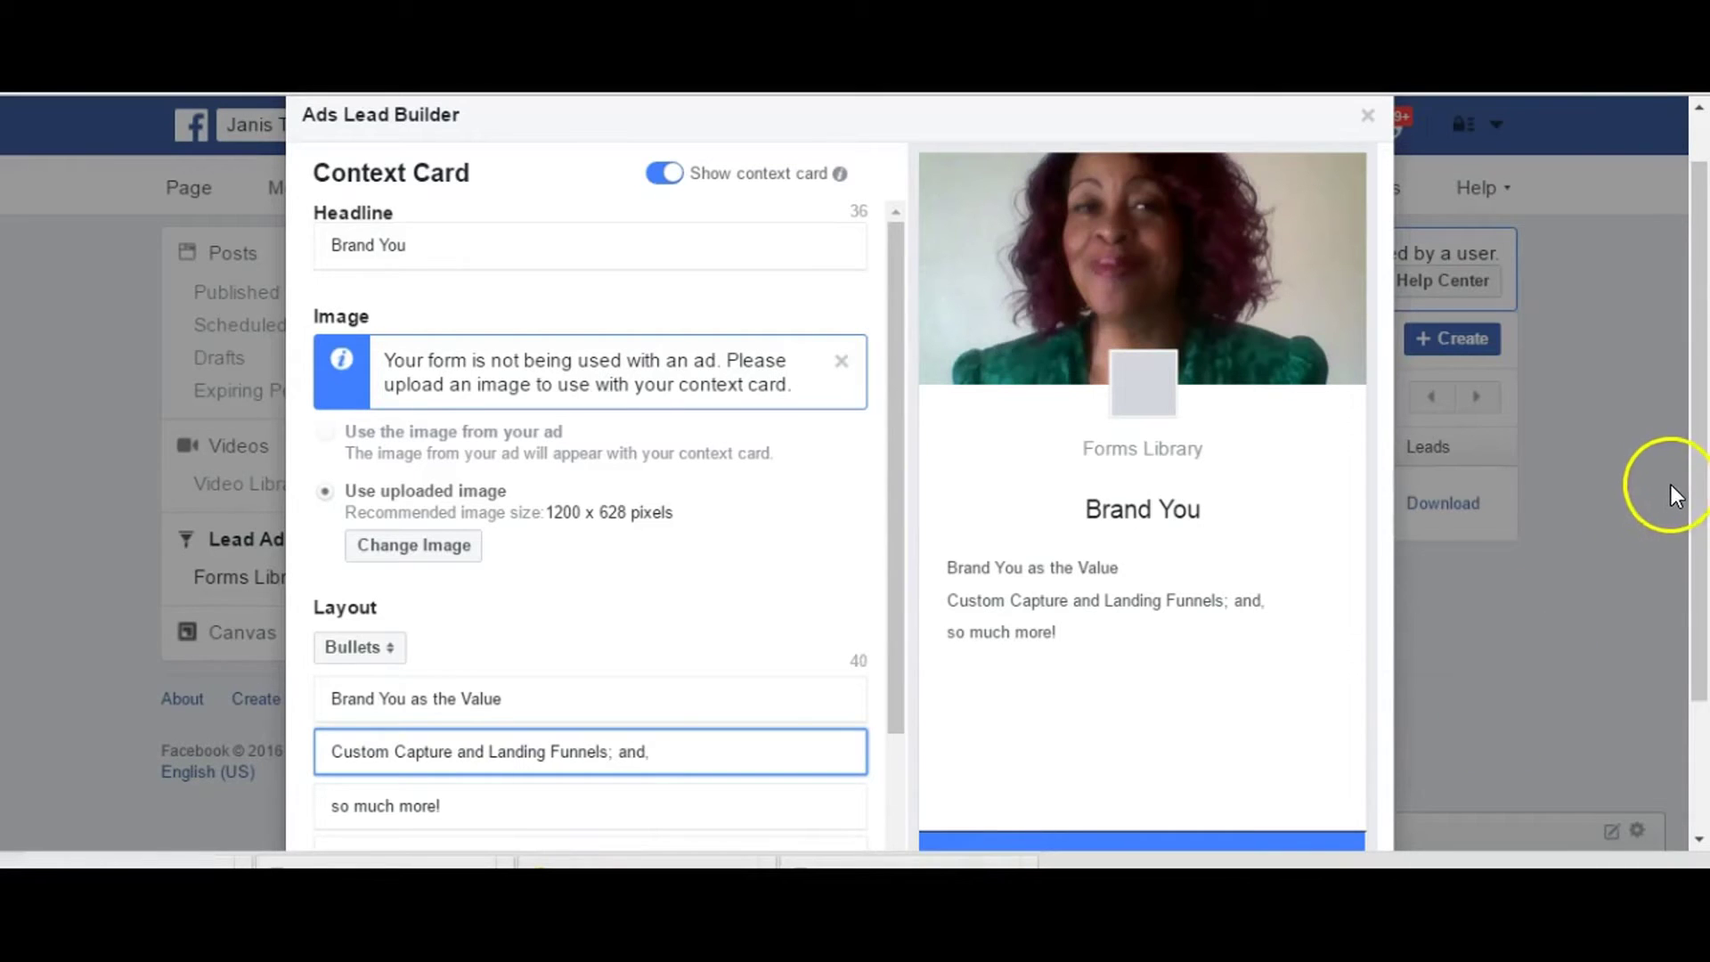
left_click_drag(1695, 484, 1696, 590)
key("Tab")
key("Tab")
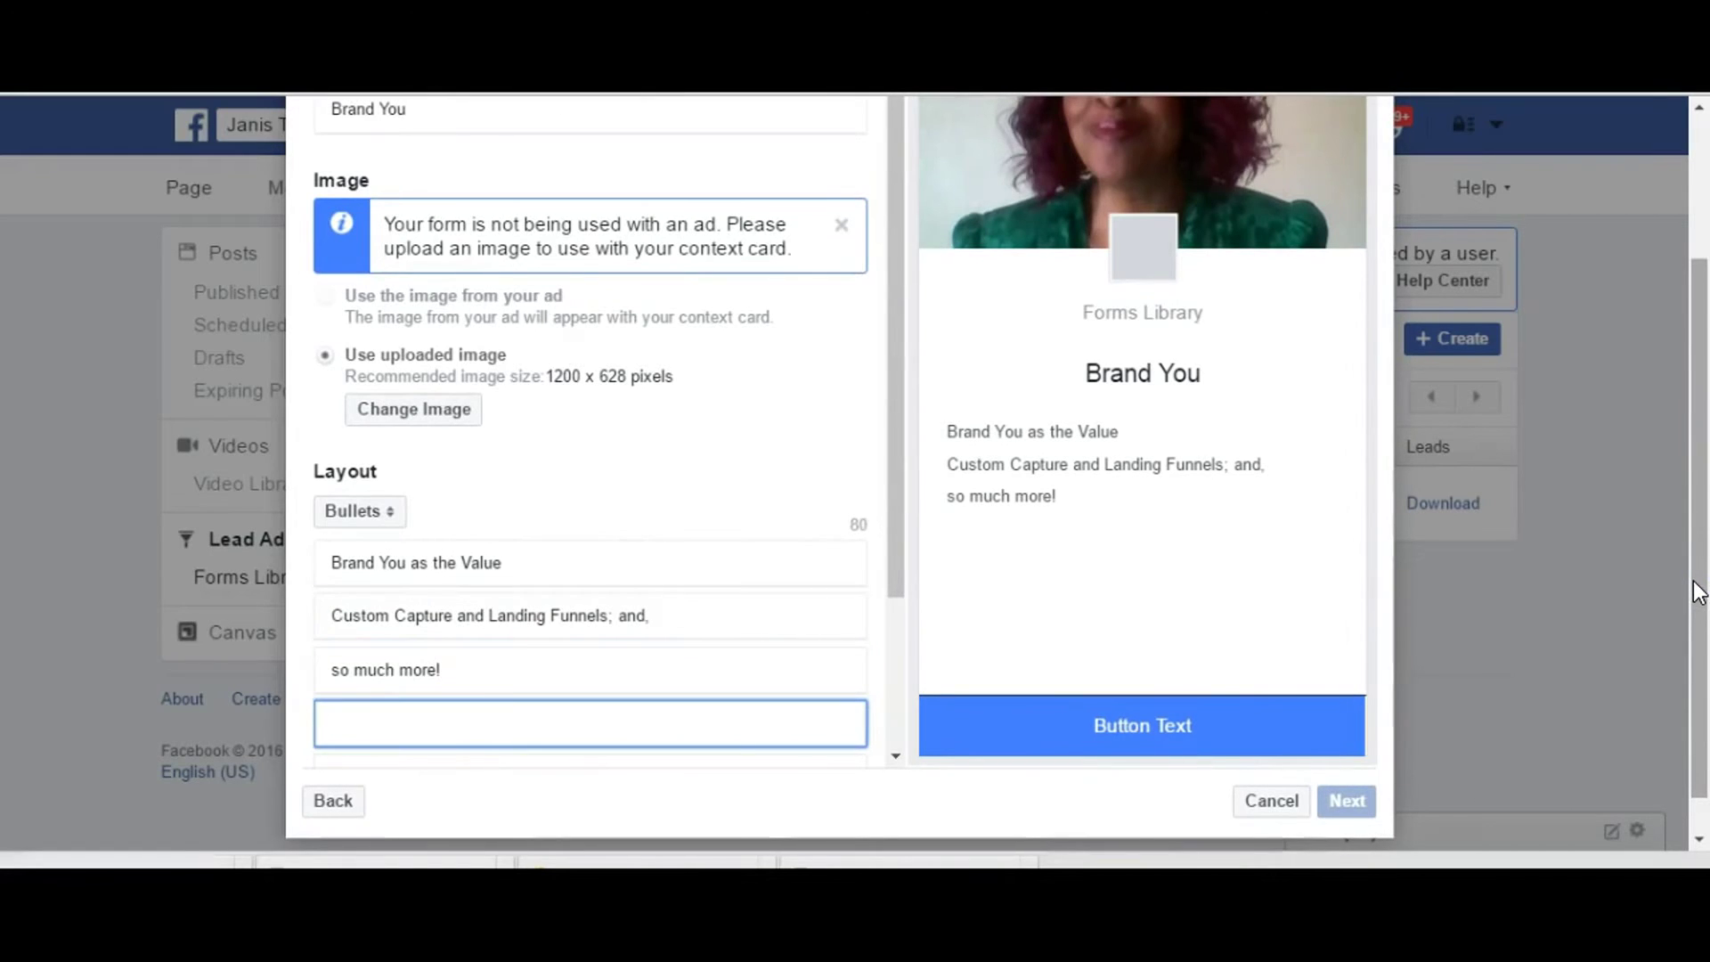
key("Tab")
key("Tab")
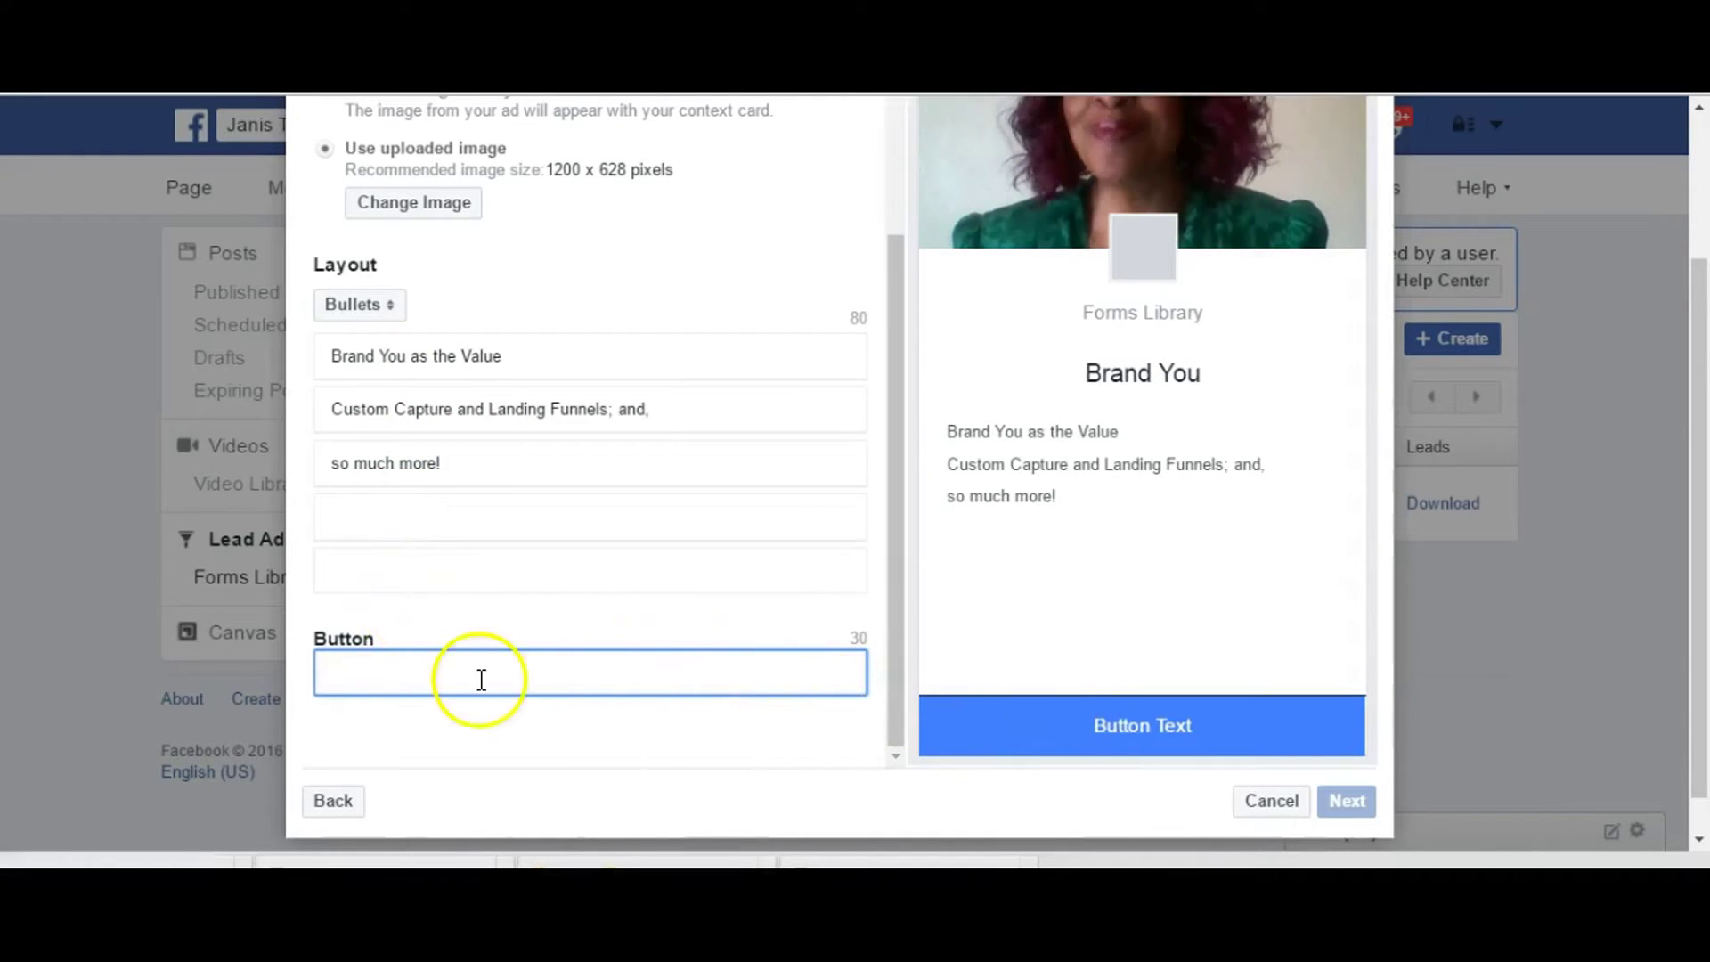
Set the button text to 'Register Now' and keep the Email and Full name questions
type("Reg")
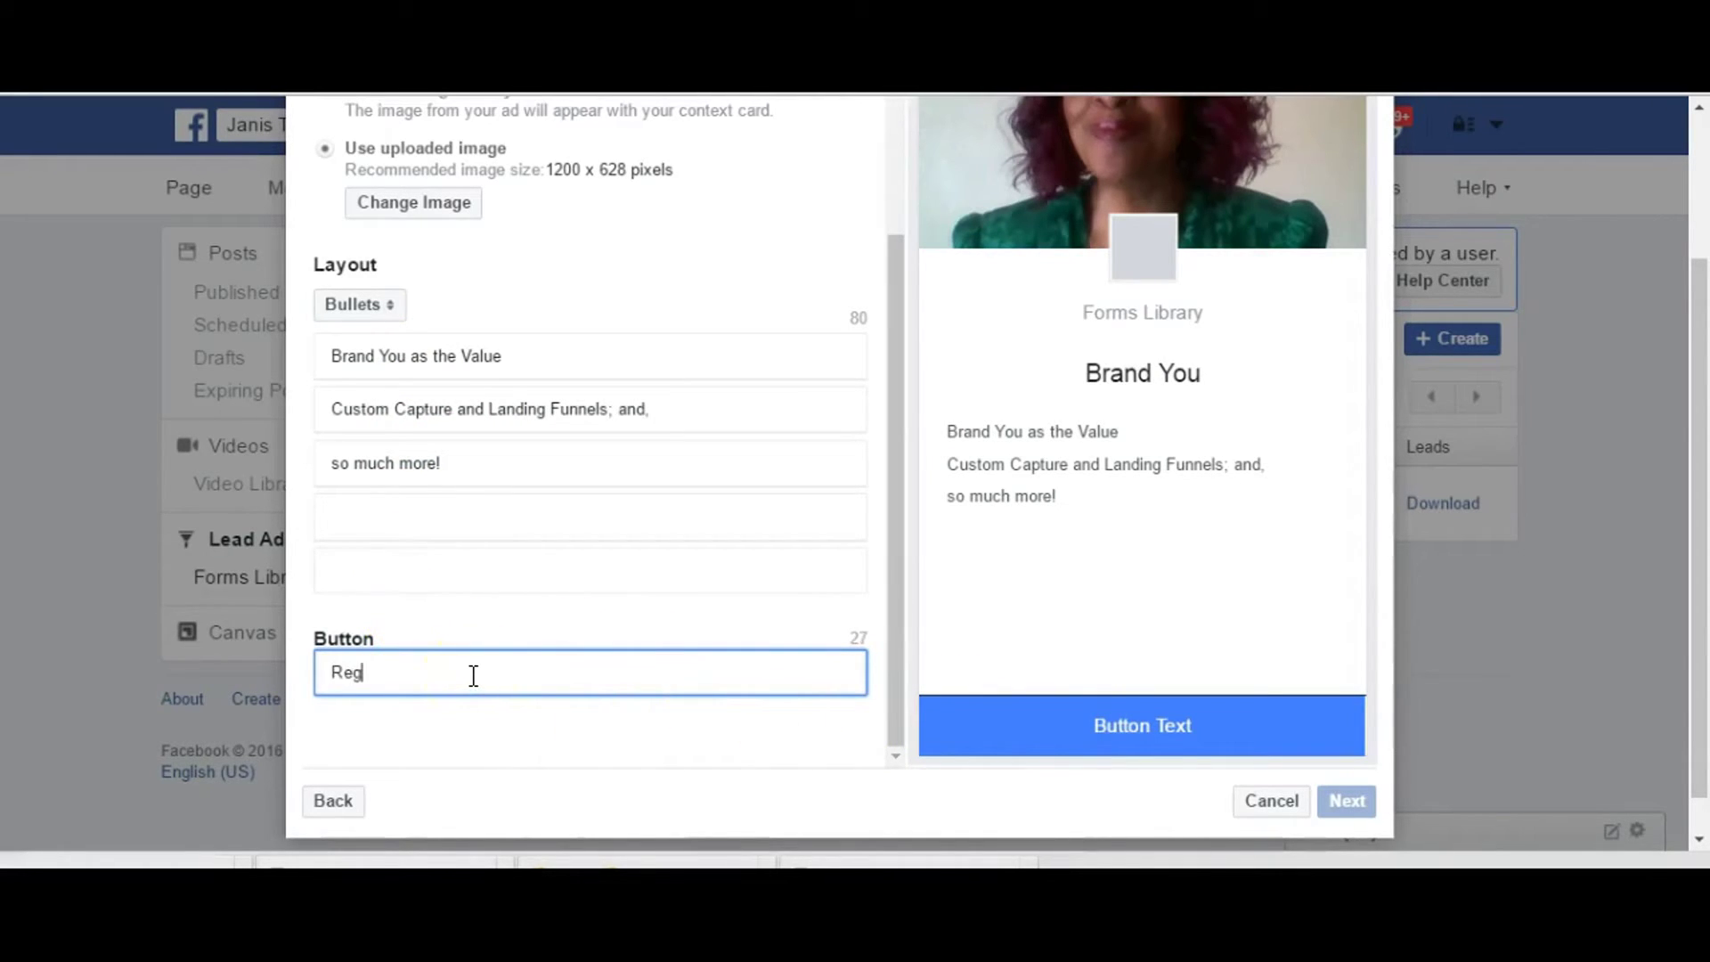
type("ister Now")
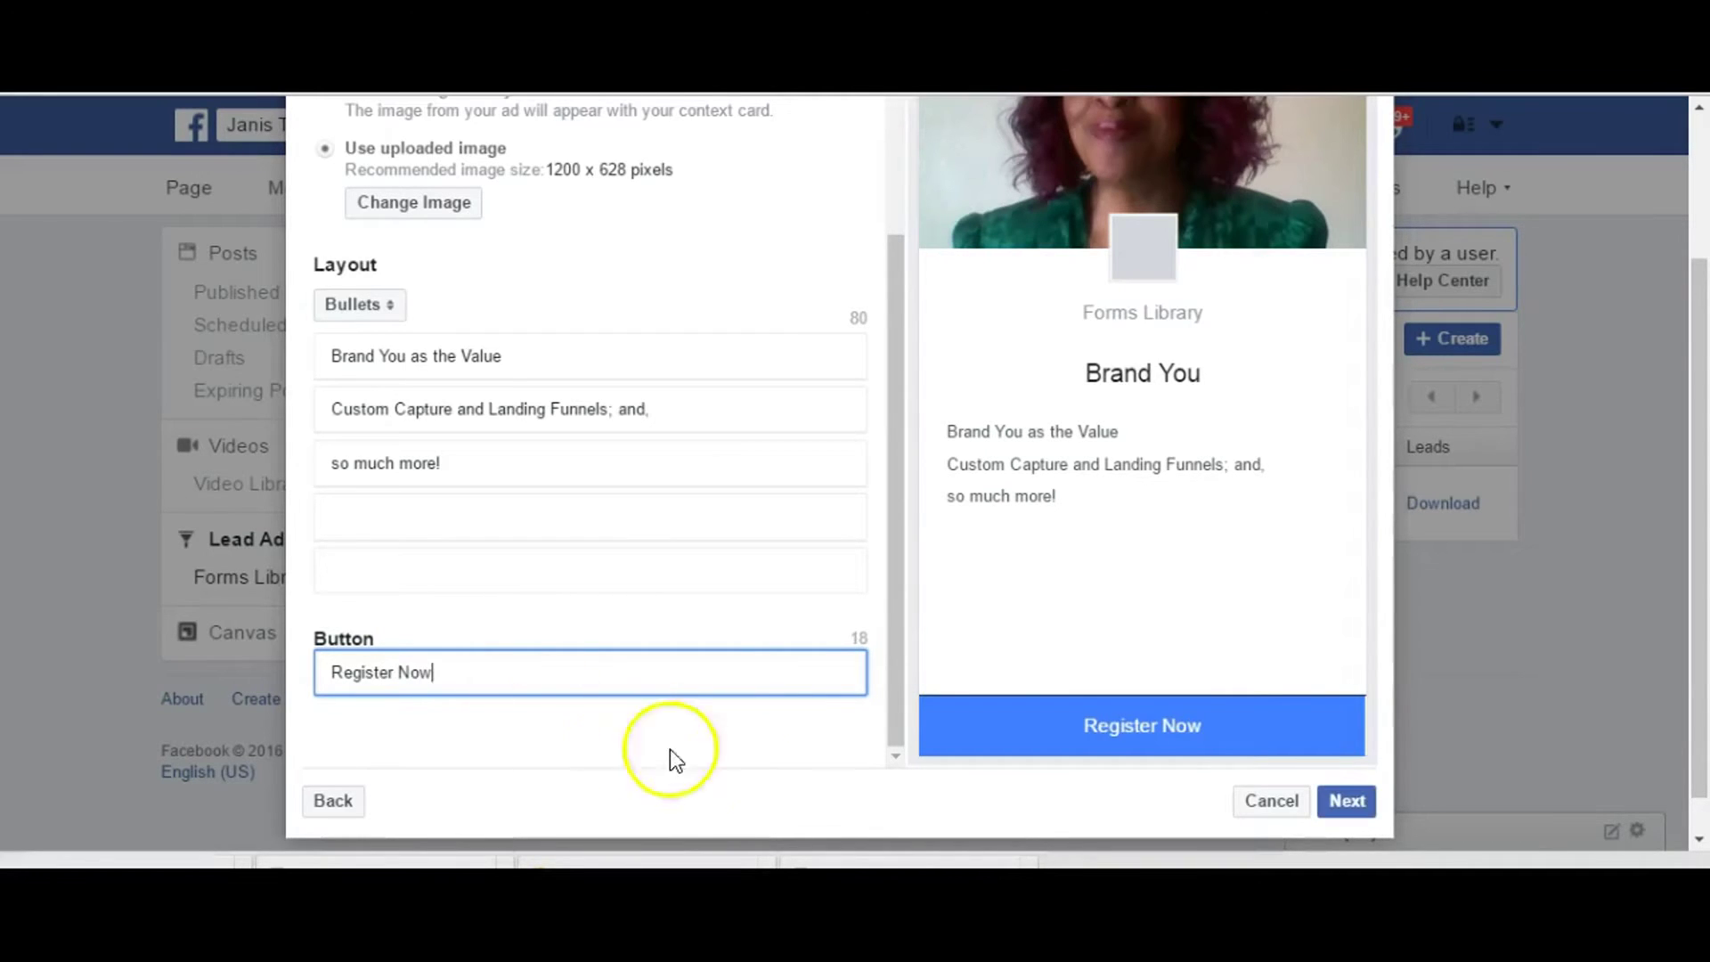
left_click(1347, 815)
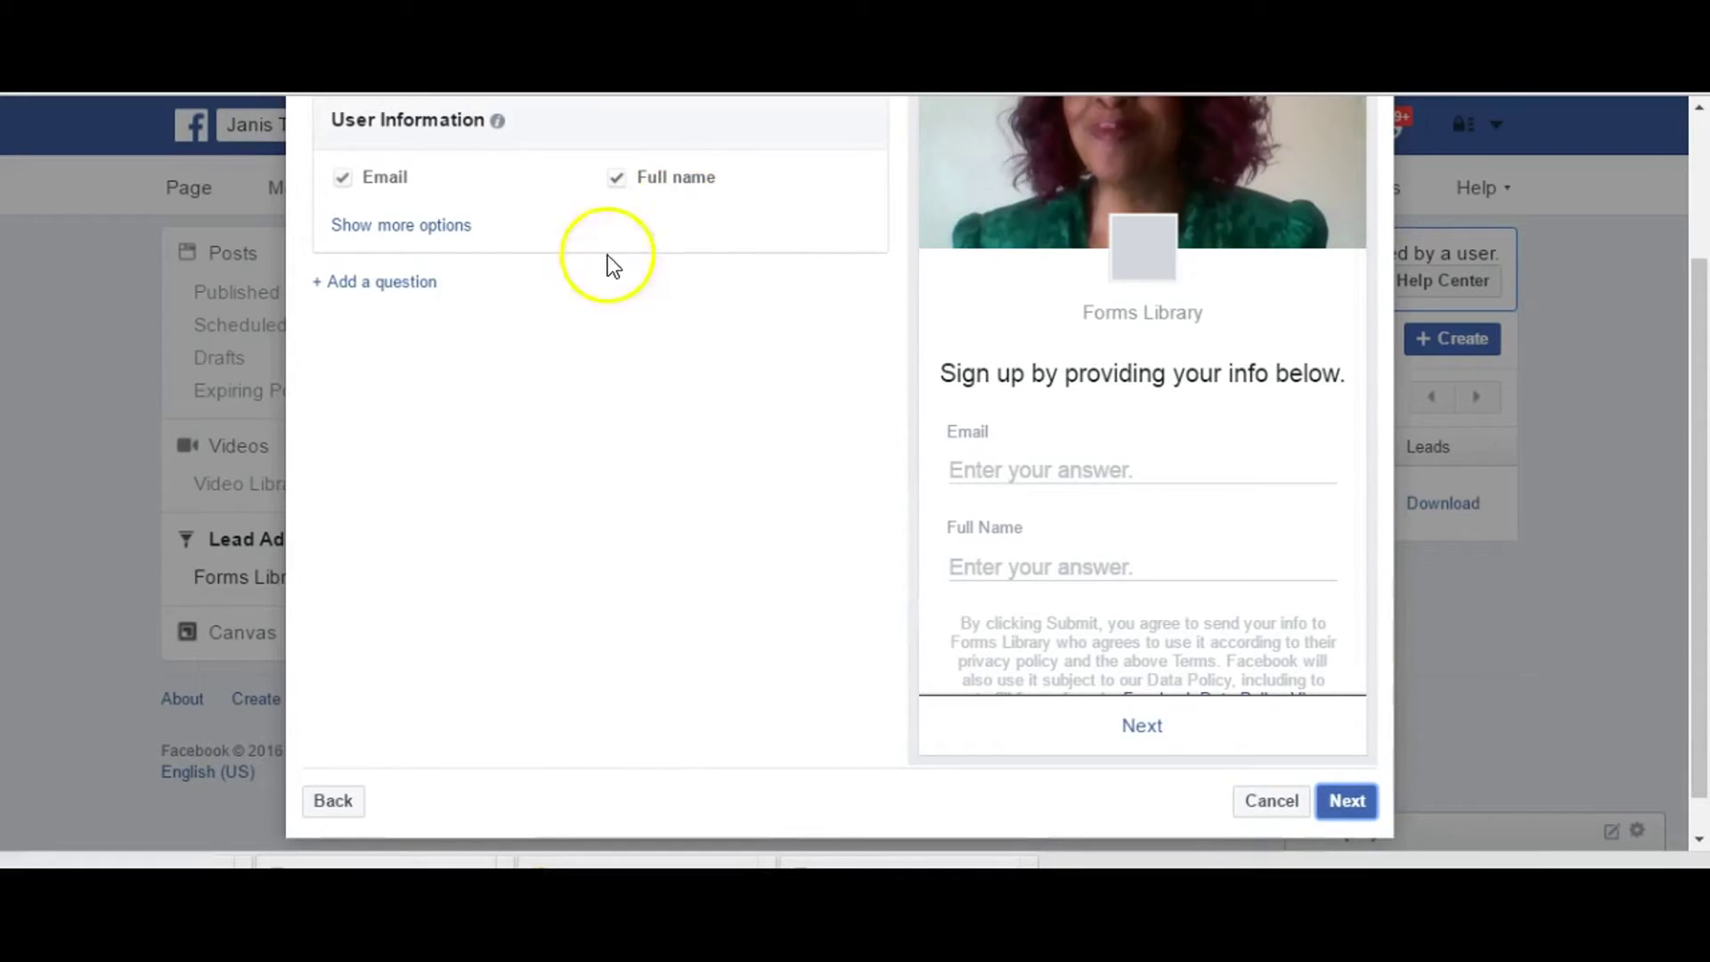
left_click(426, 226)
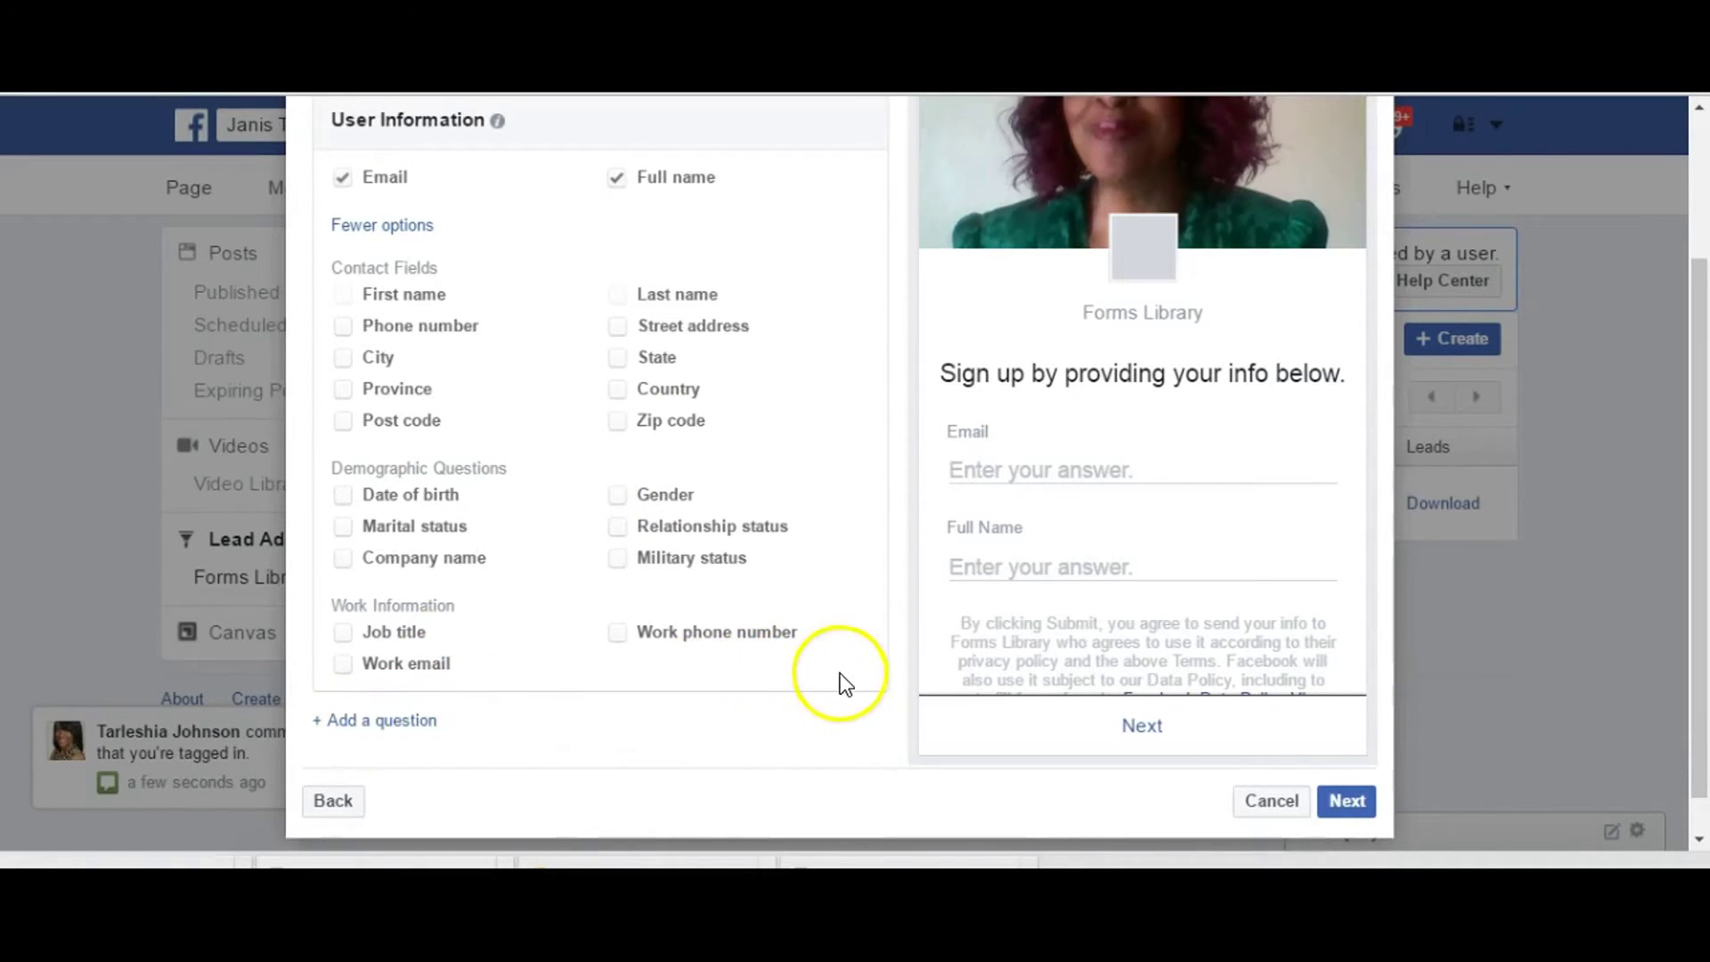
left_click(1346, 804)
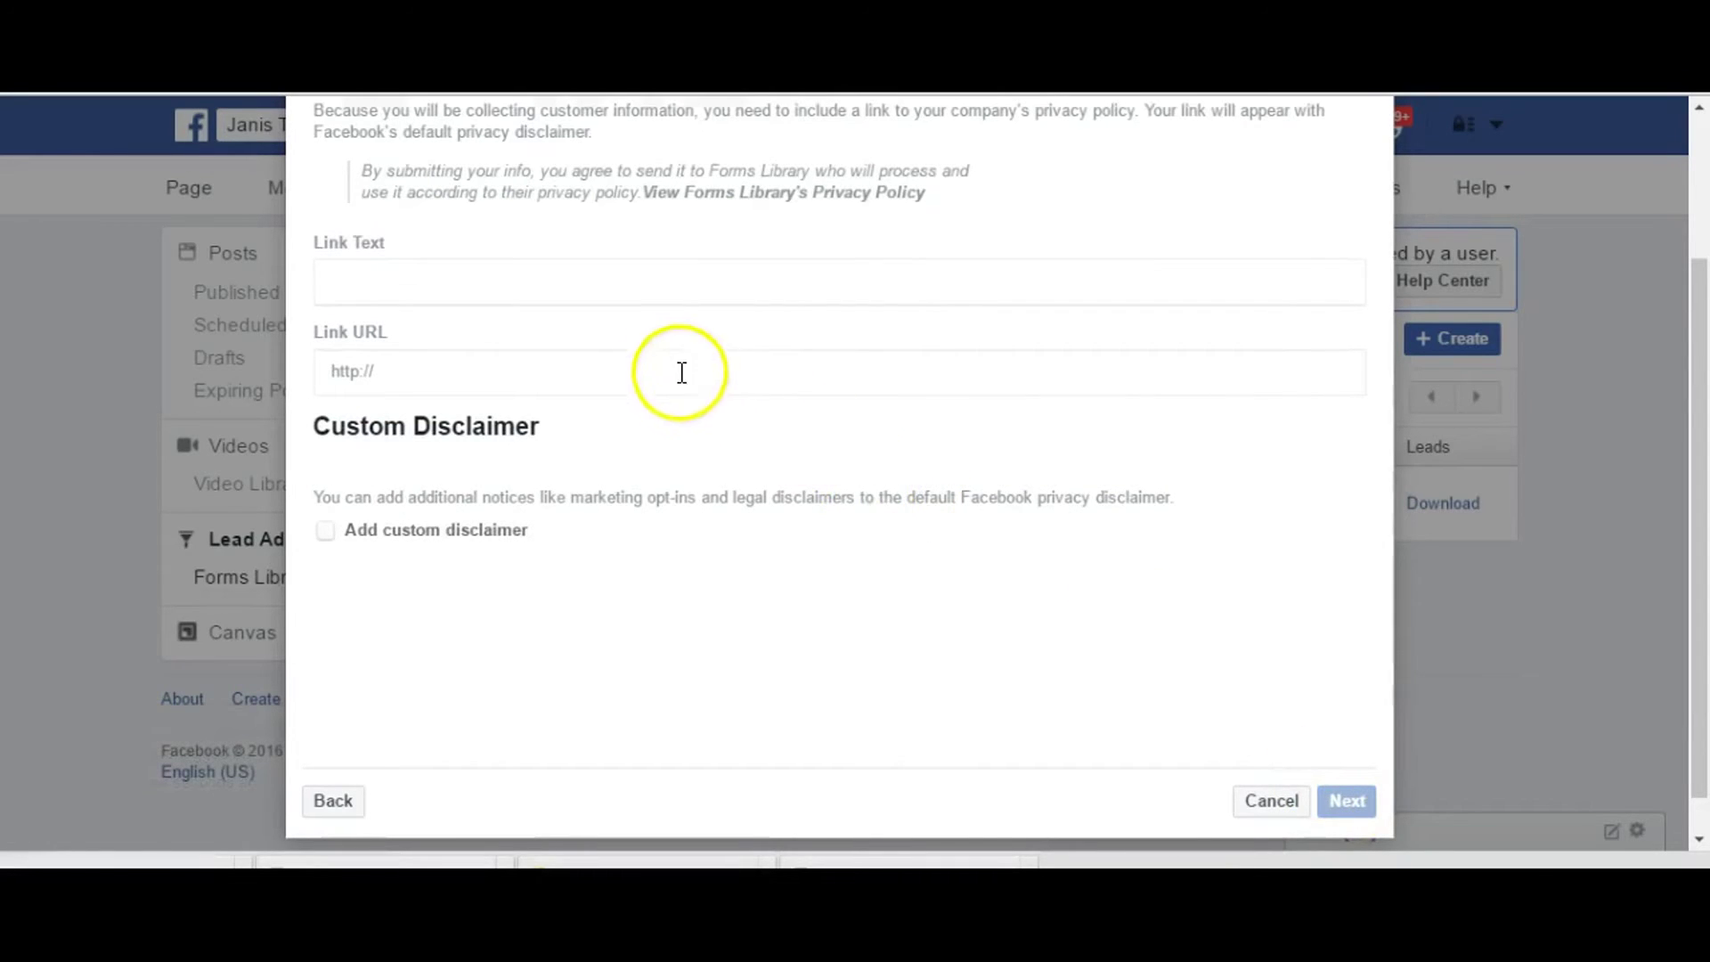
left_click(428, 368)
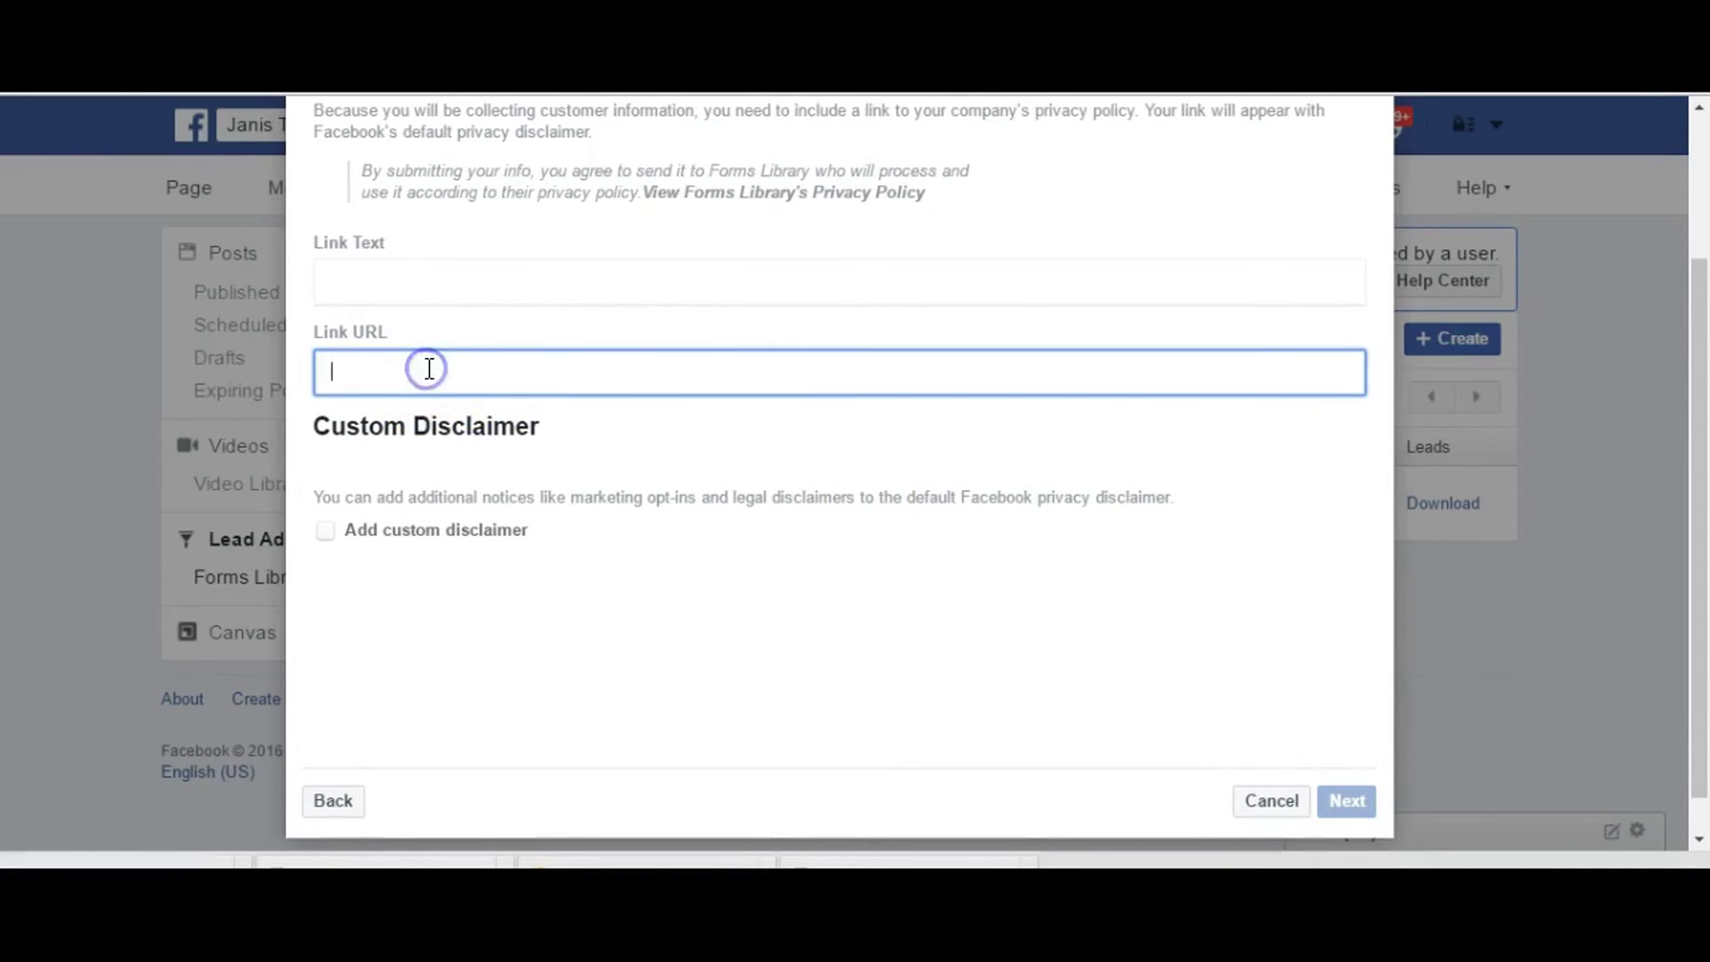
type("htt")
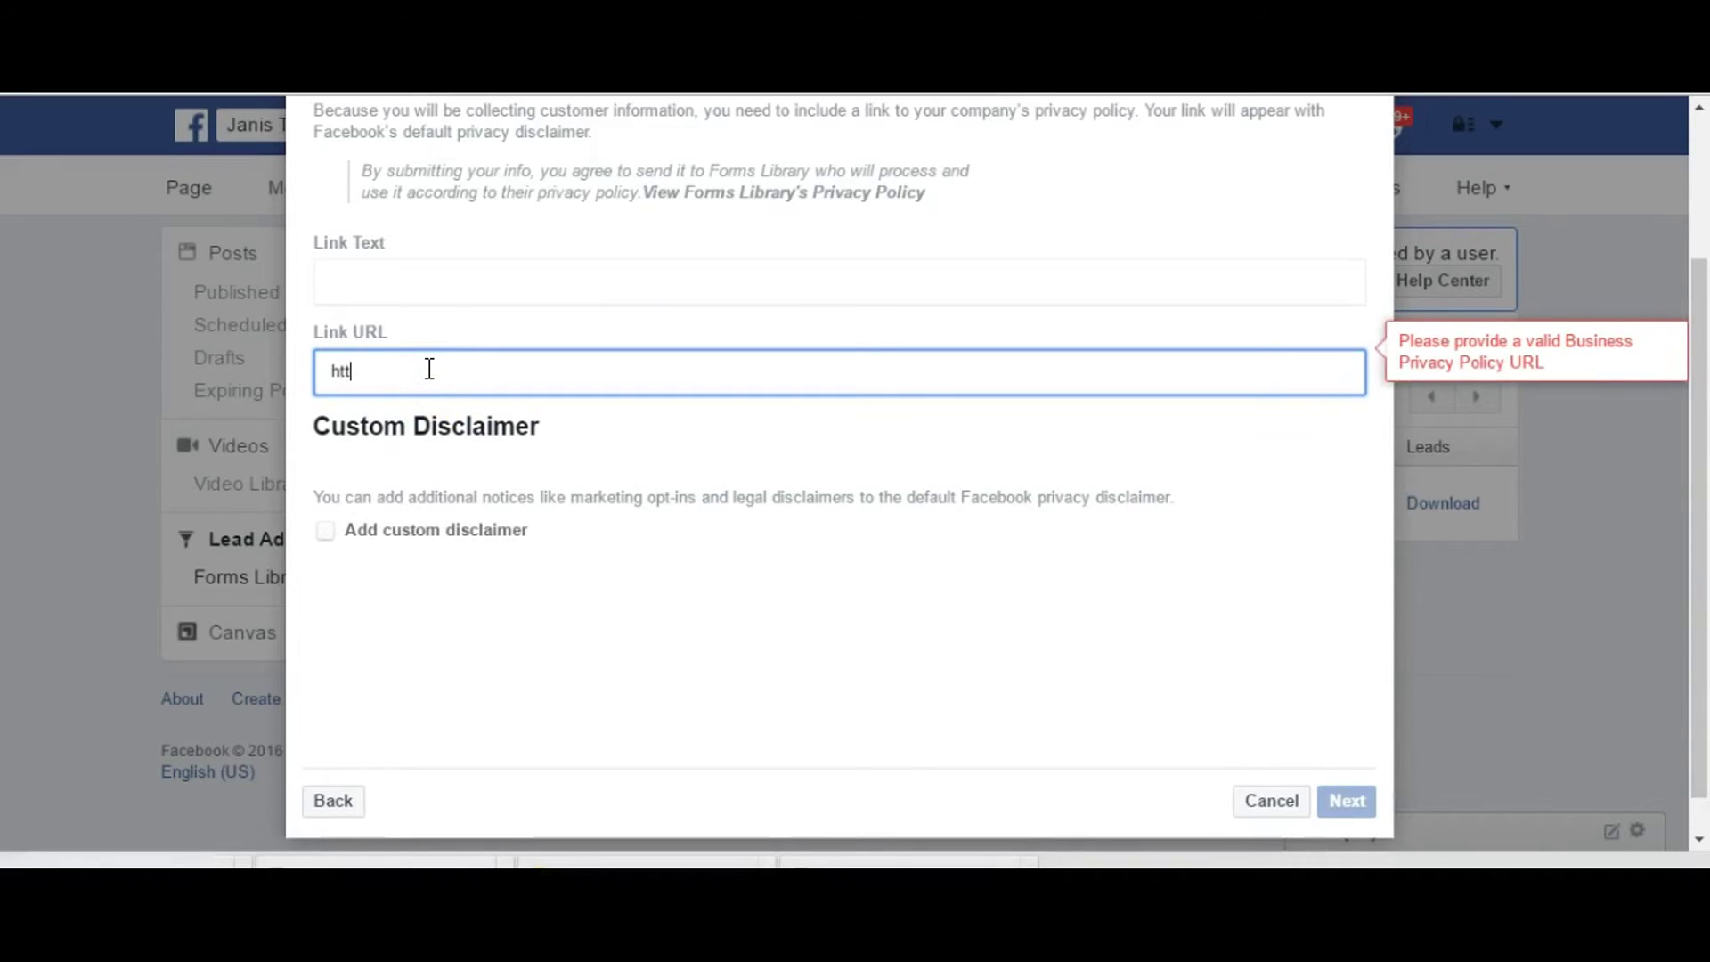
type("p://bit.ly")
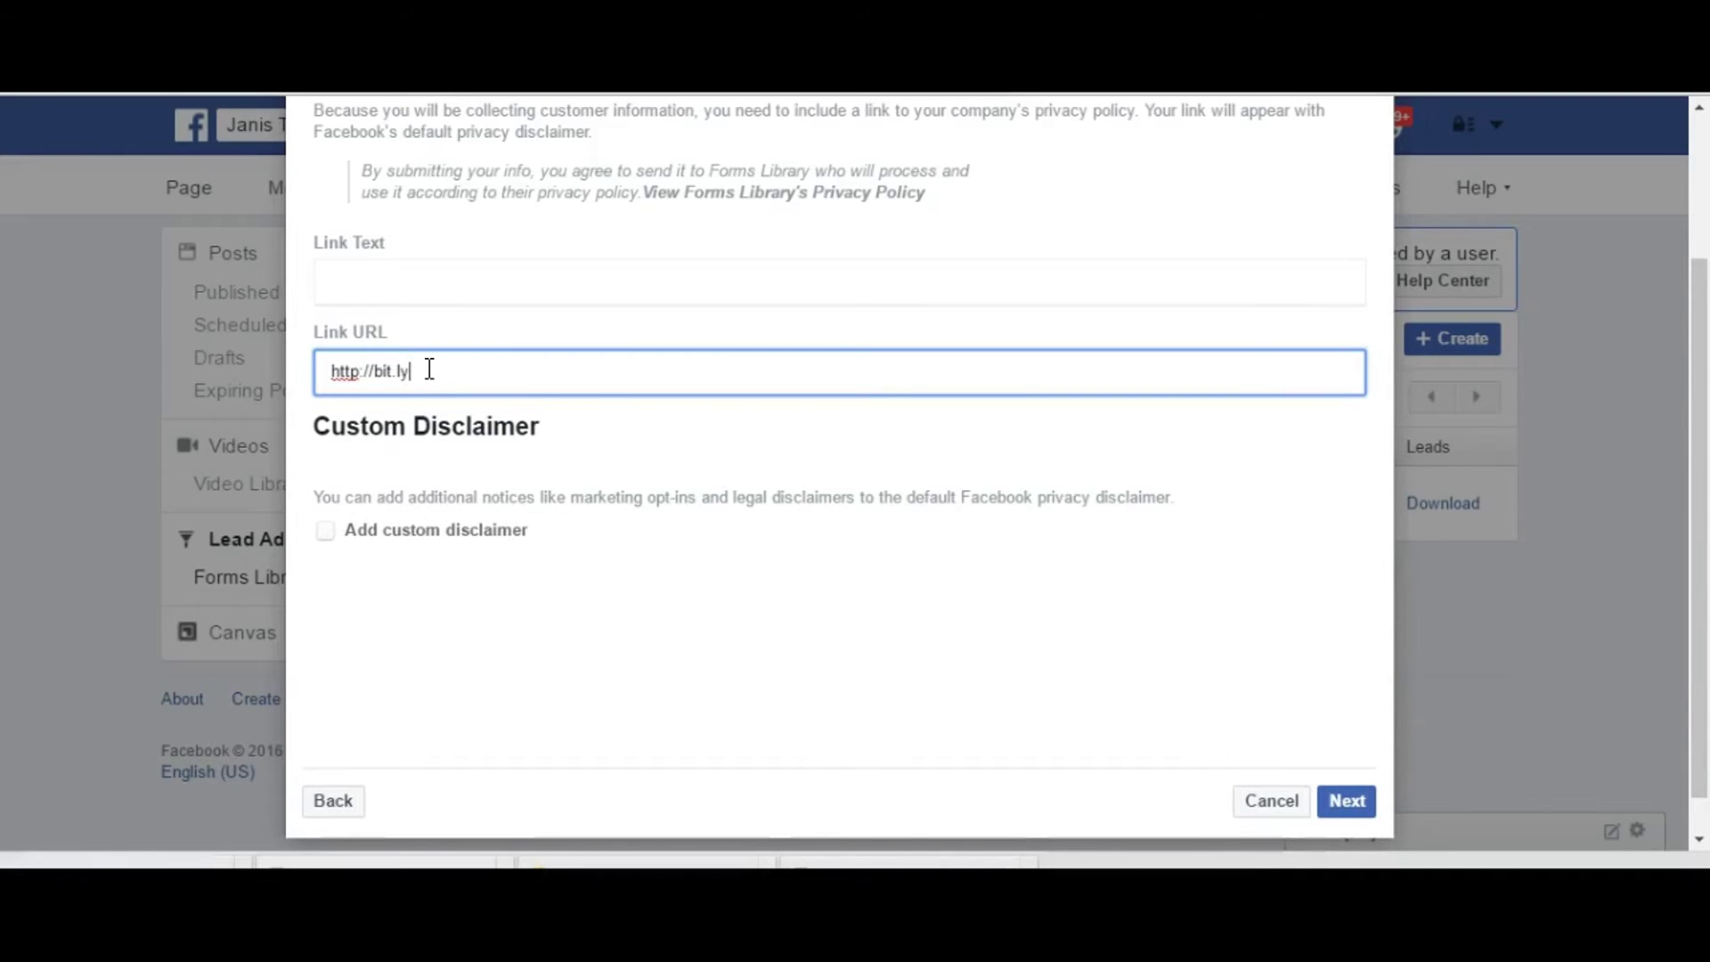
type("/BrandingWorkshop")
left_click(372, 282)
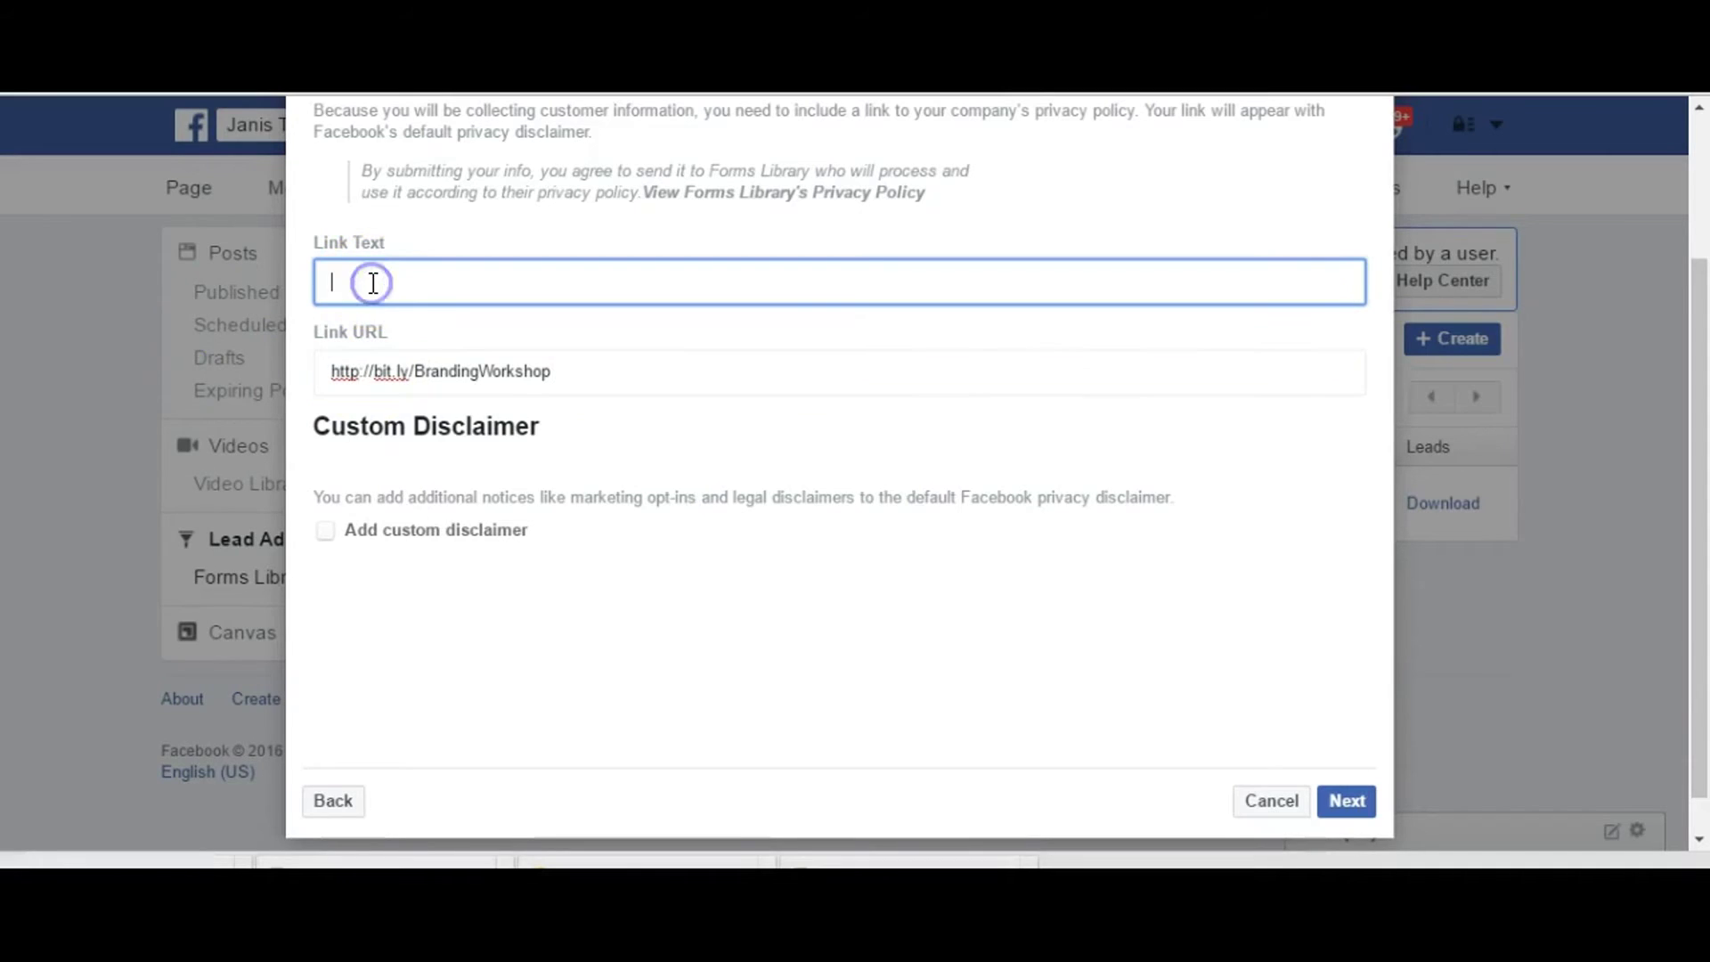
type("Branding")
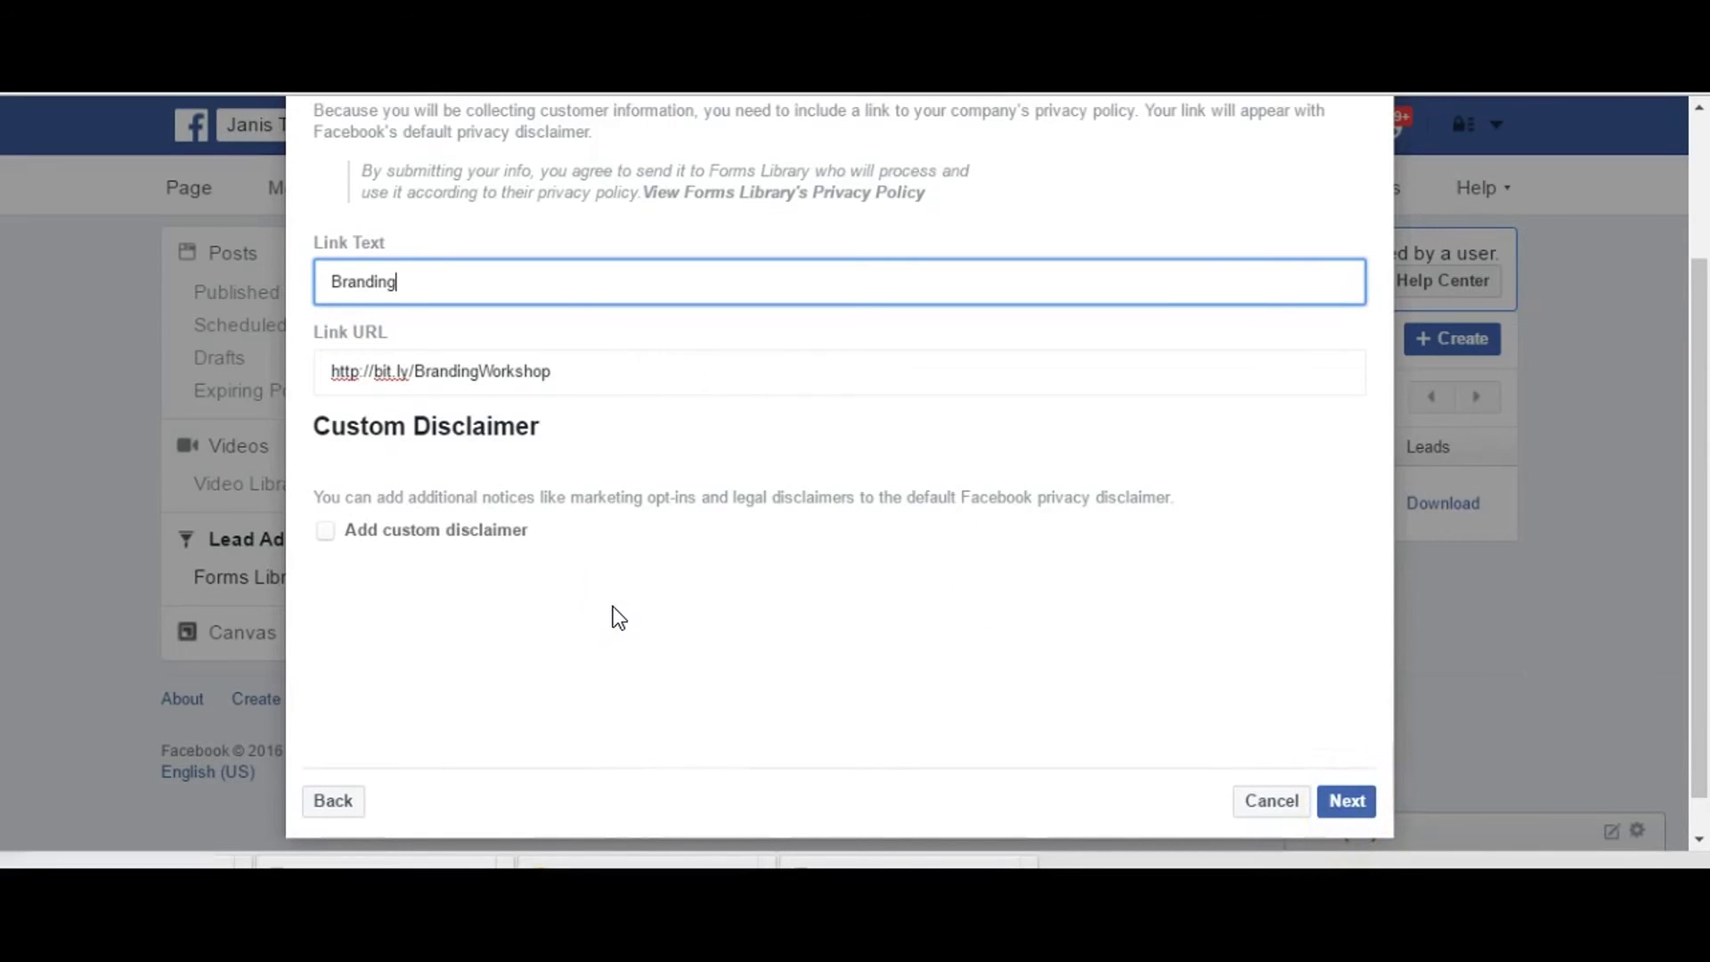
Continue past the privacy policy and accept the default field IDs
left_click(1347, 800)
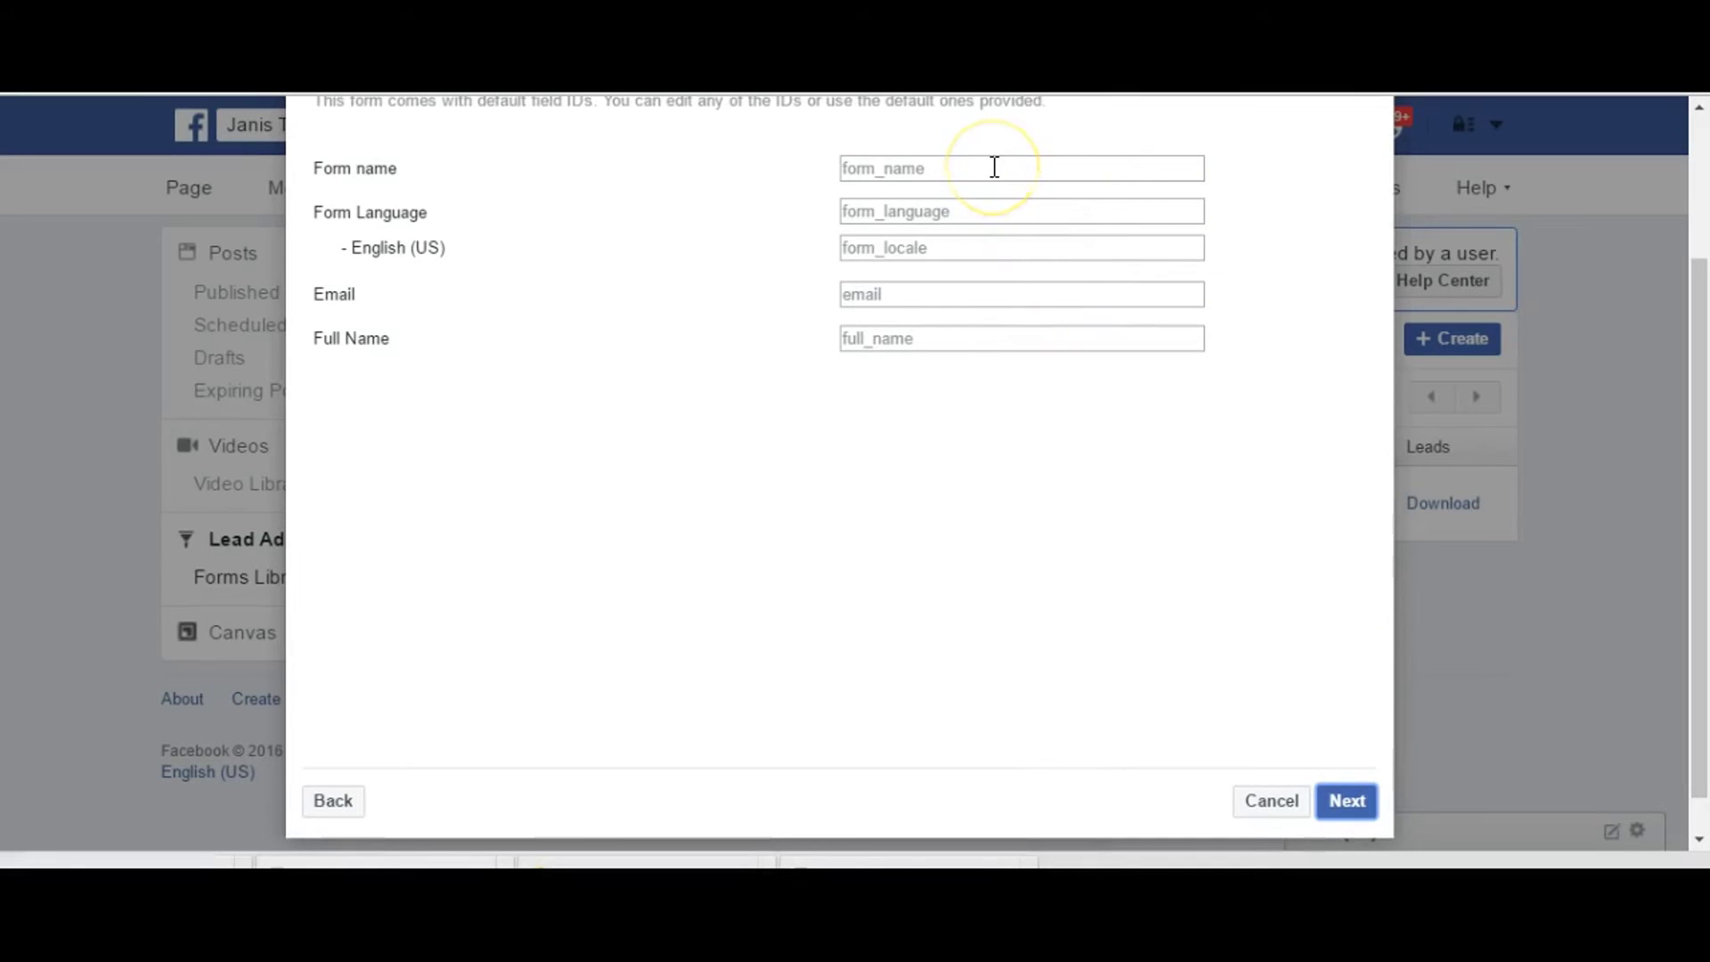
left_click(995, 204)
left_click(986, 256)
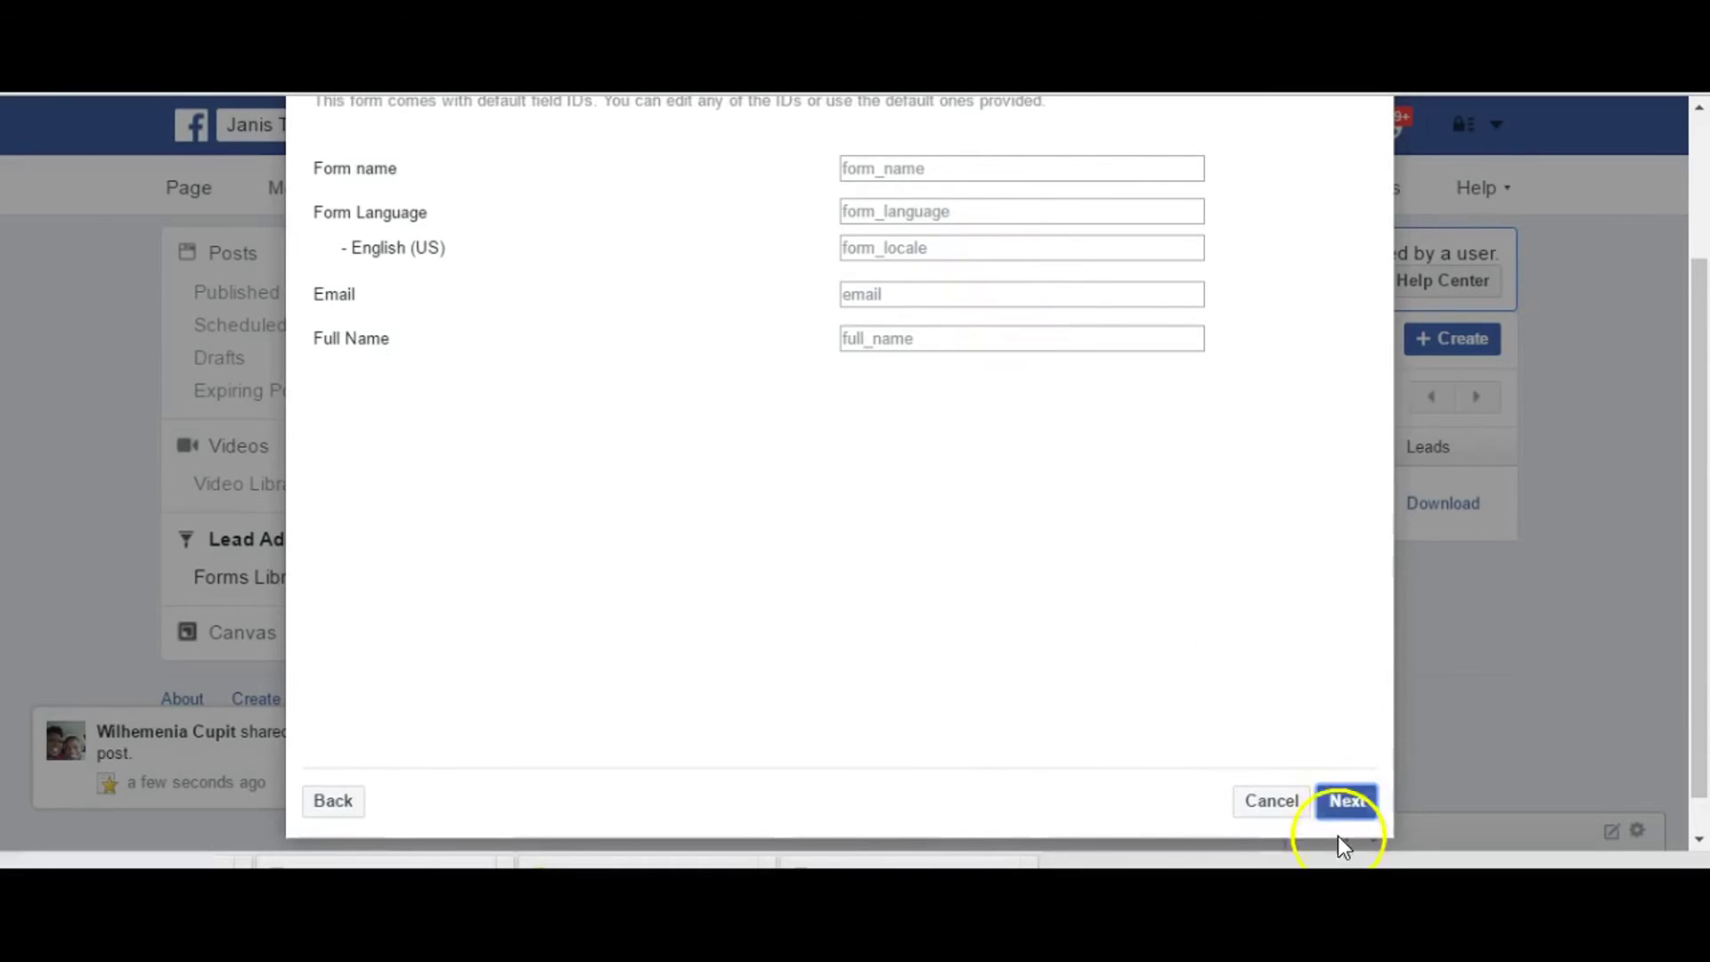
left_click(1346, 806)
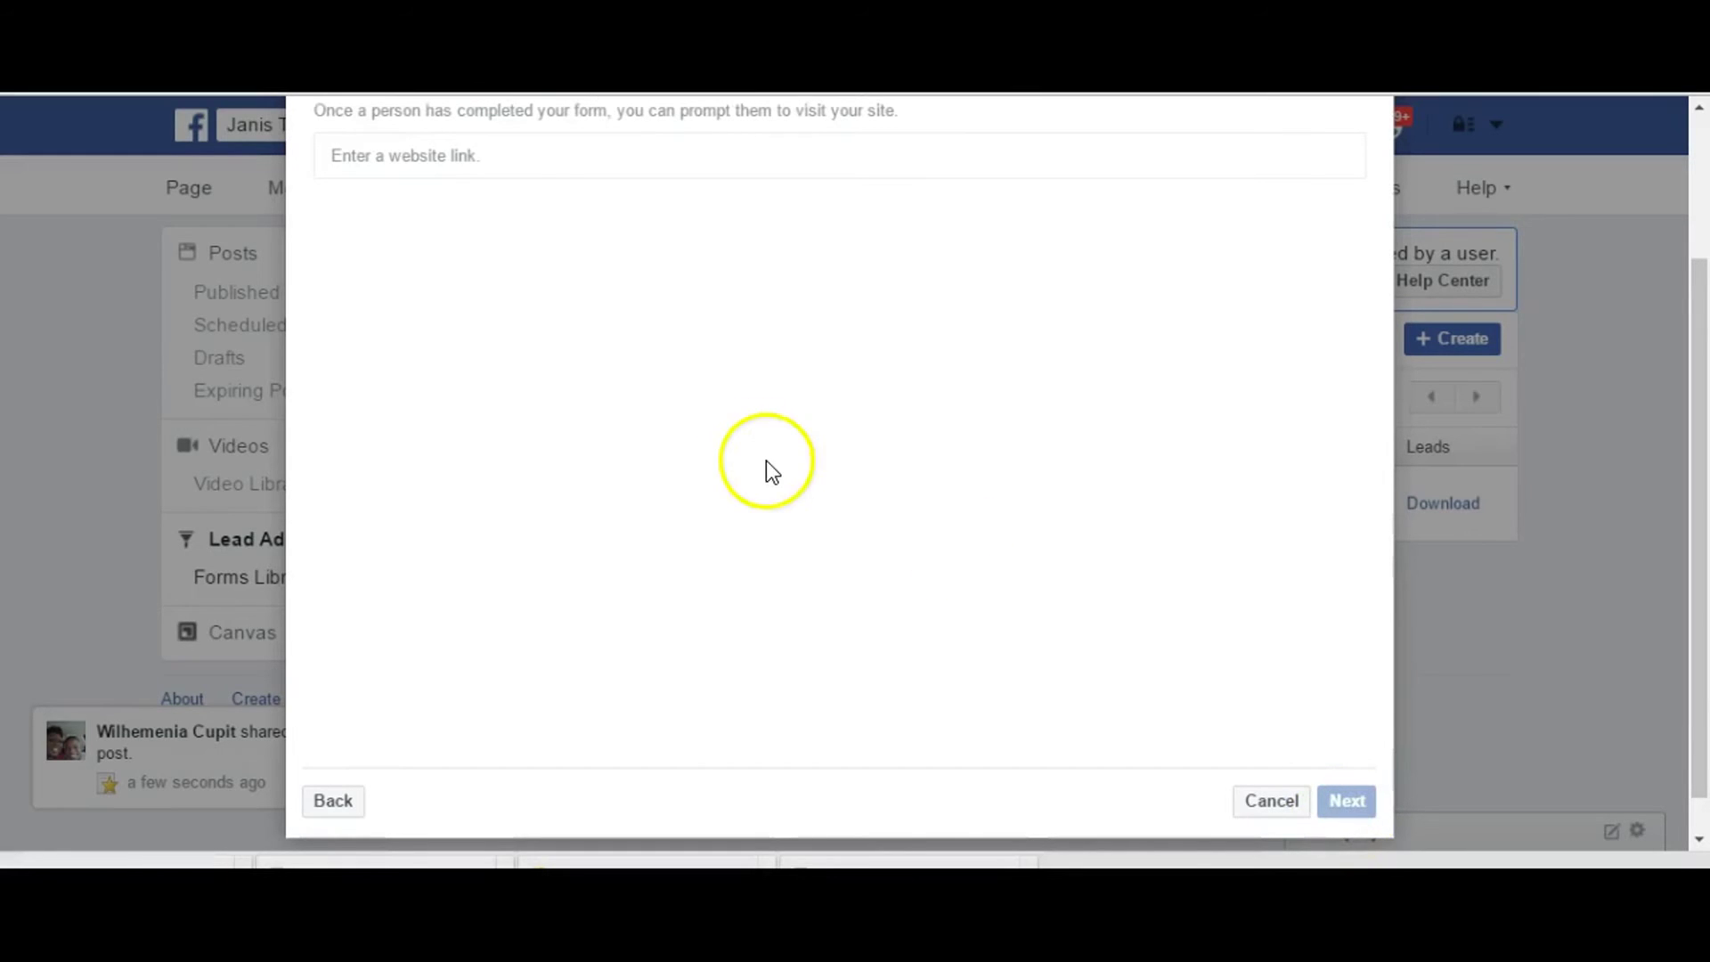
left_click(472, 154)
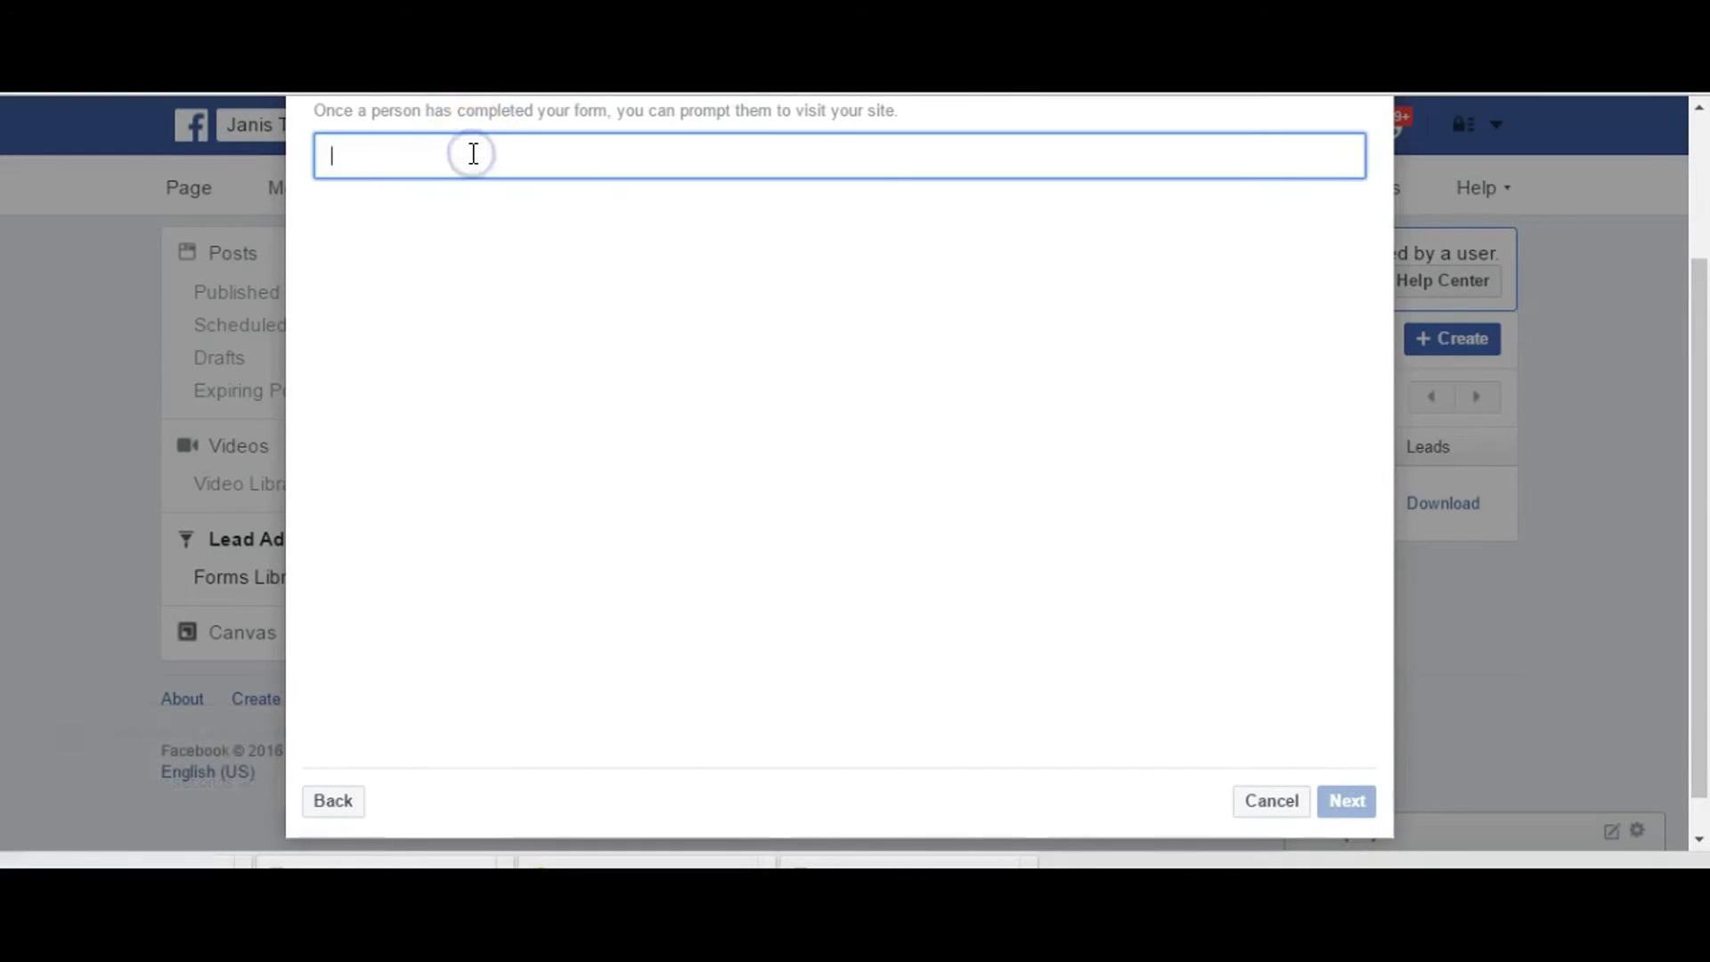
type("www")
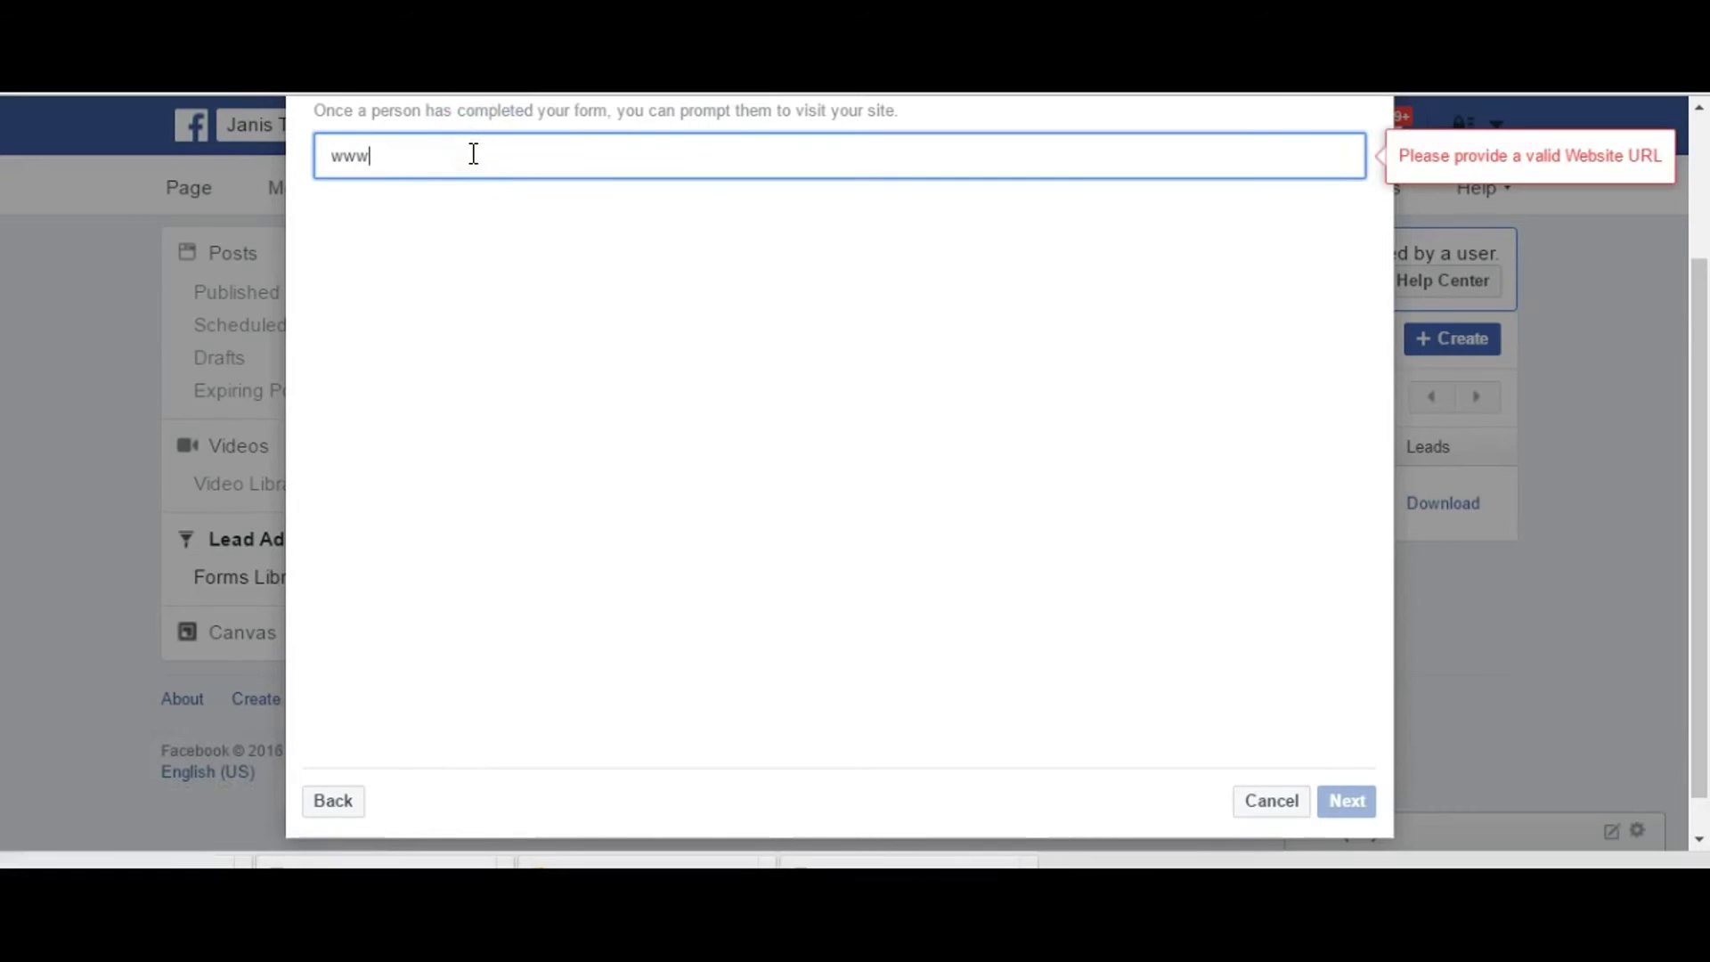
type(".partner")
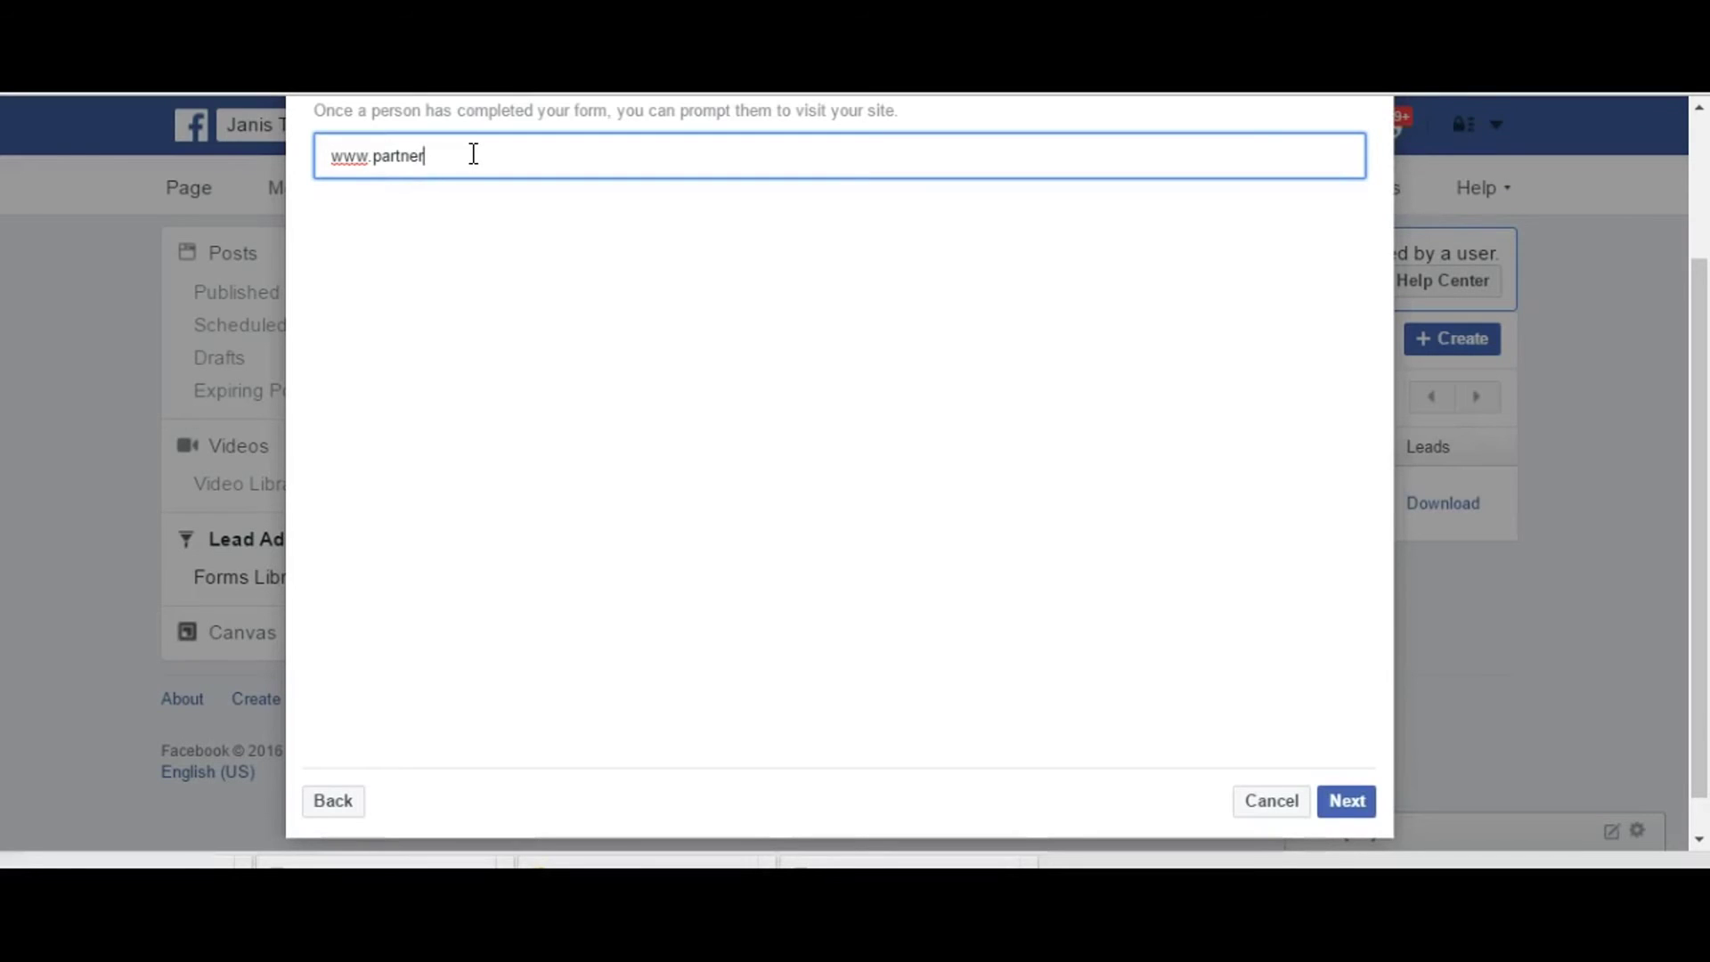
type("withjaytee.com")
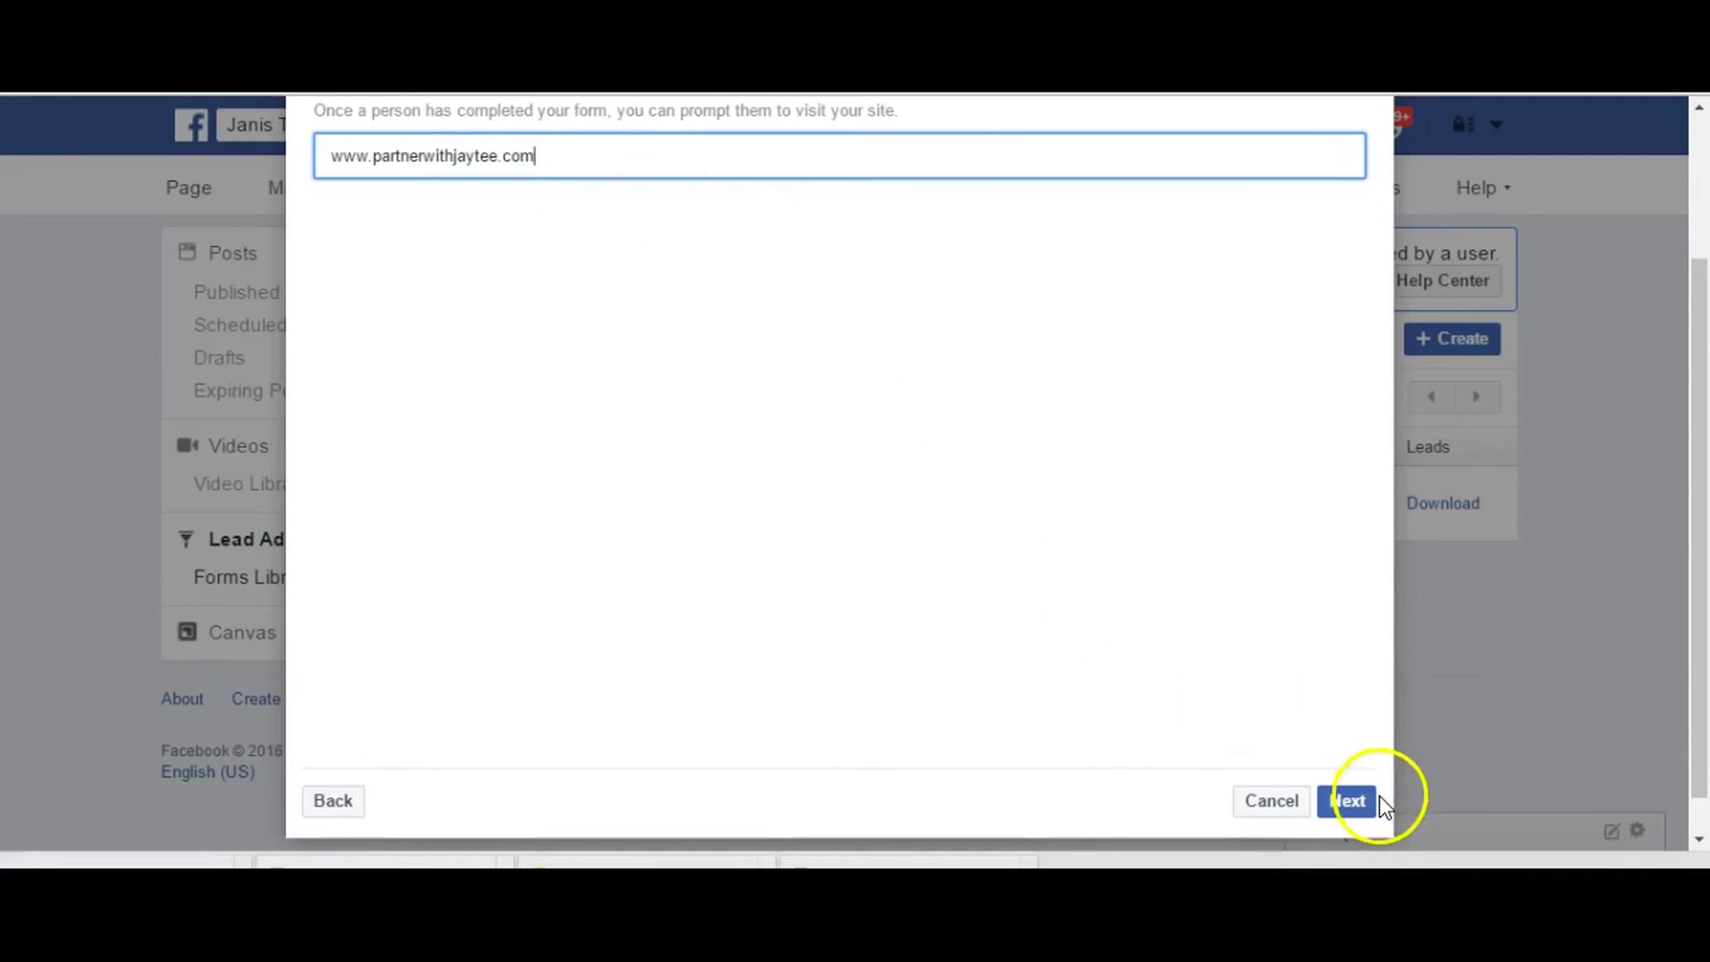
left_click(1351, 804)
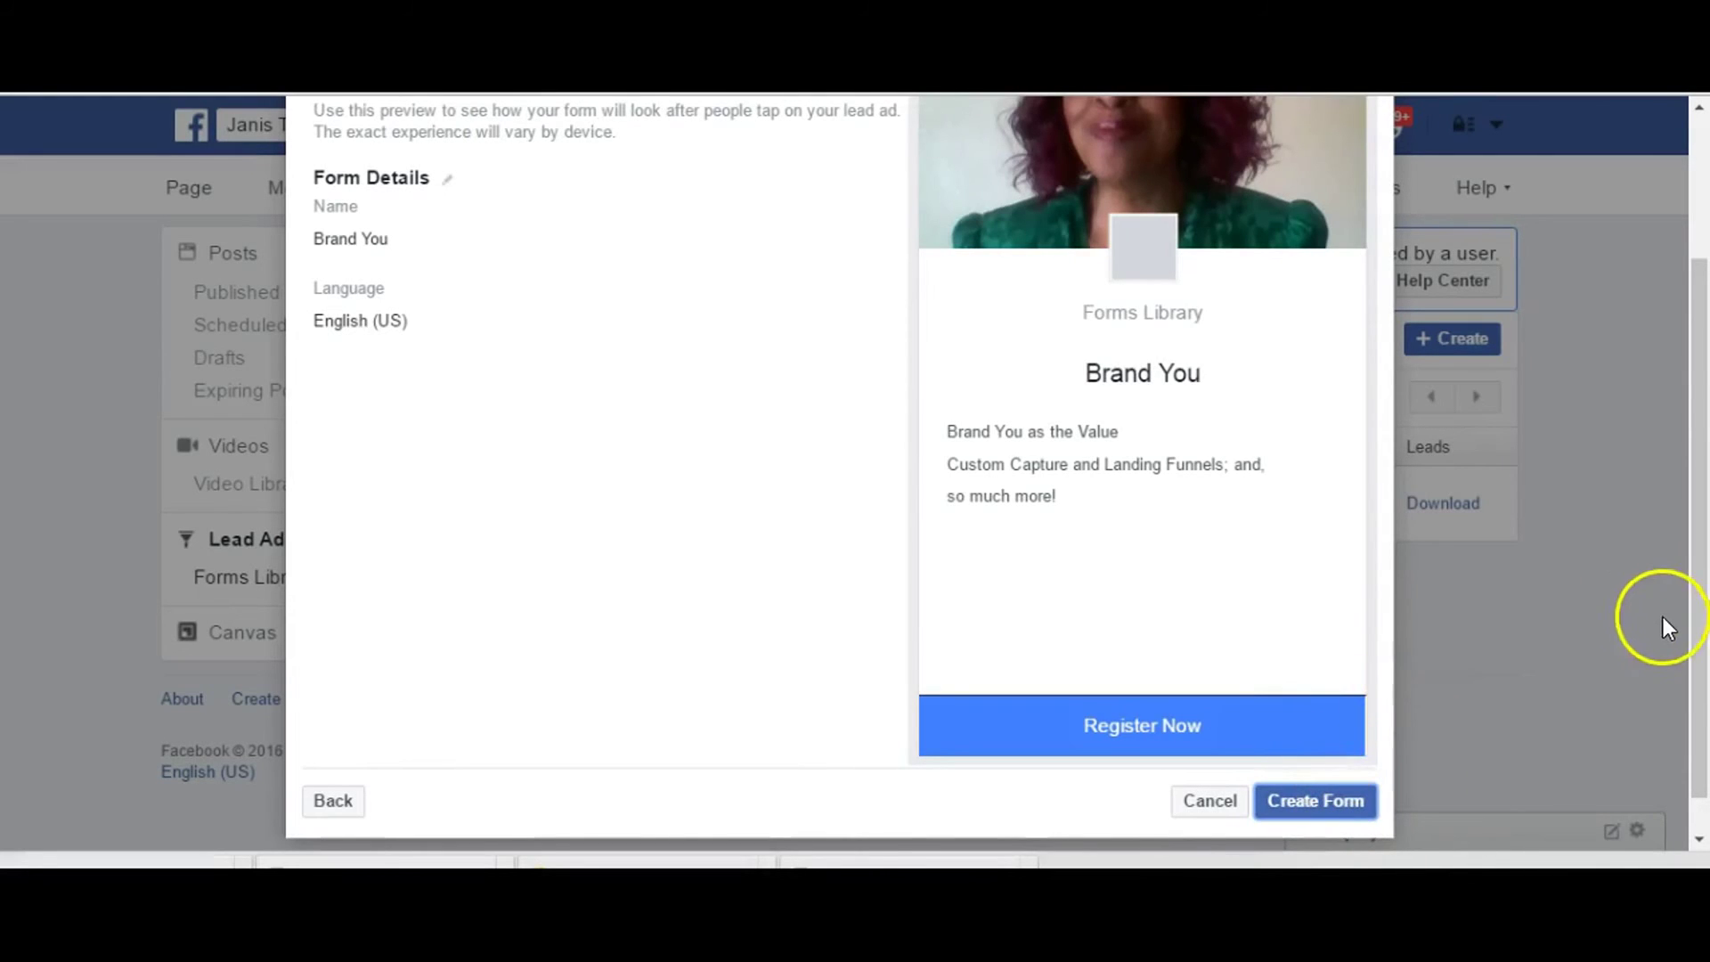
Create the 'Brand You' form from the final preview, returning to the Forms Library
mouse_move(1699, 649)
left_mouse_down()
mouse_move(1699, 554)
mouse_move(1700, 663)
left_mouse_up()
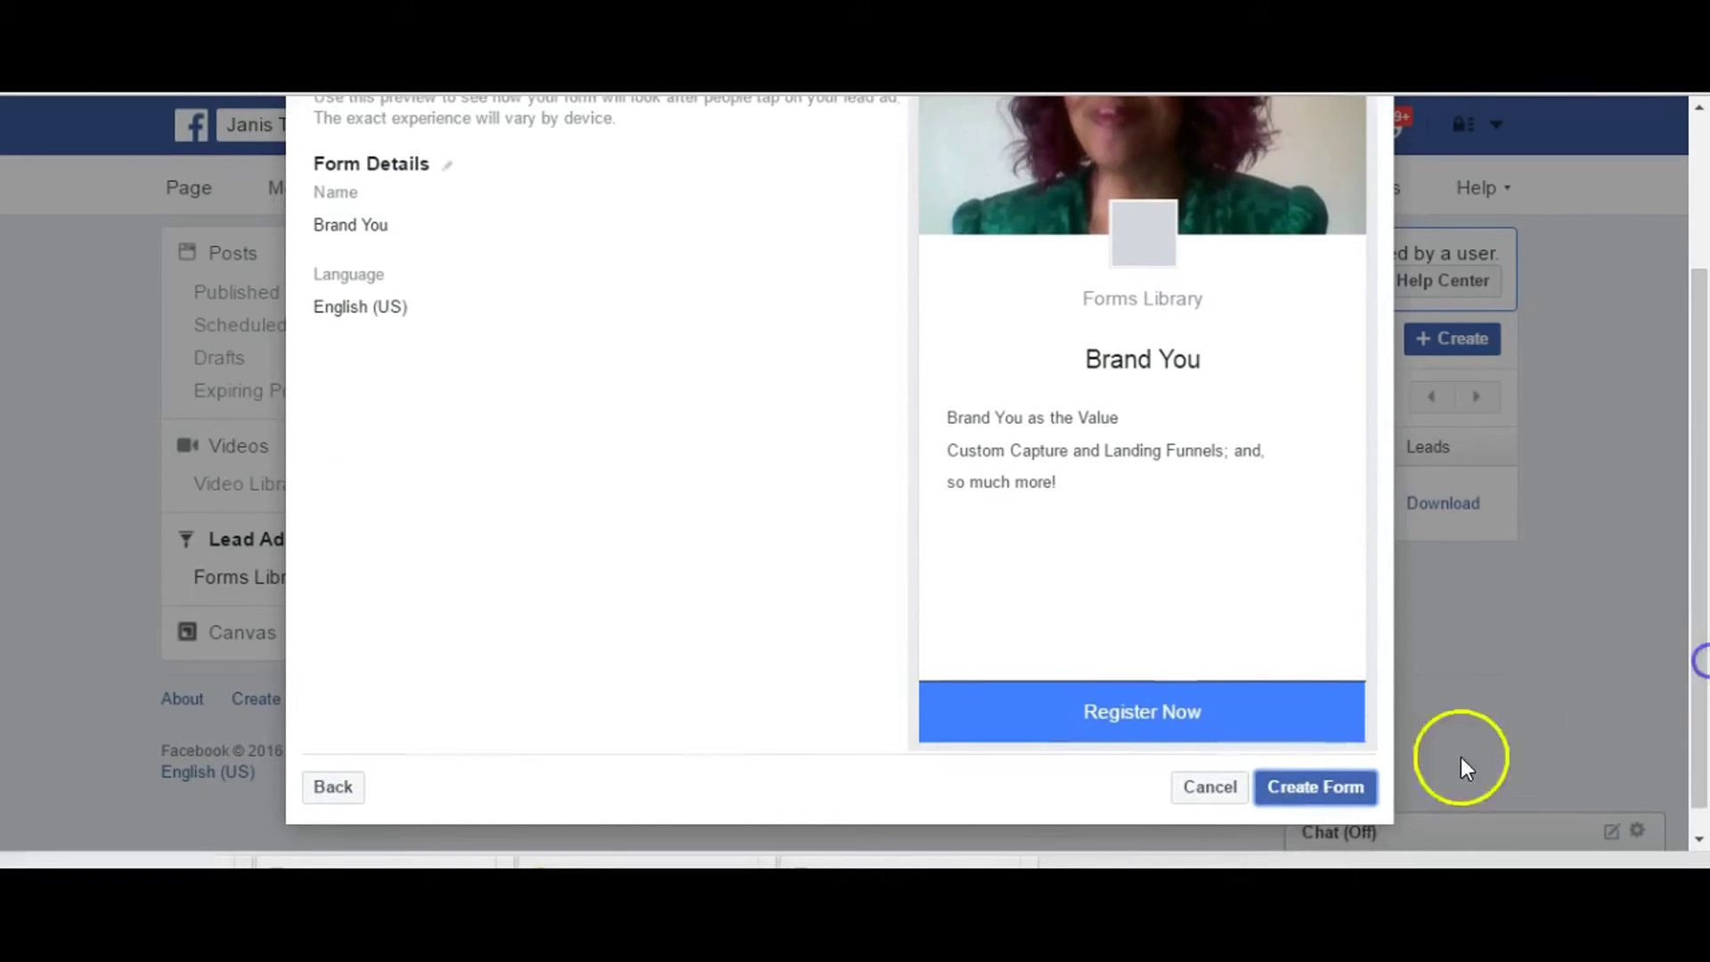
left_click(1309, 795)
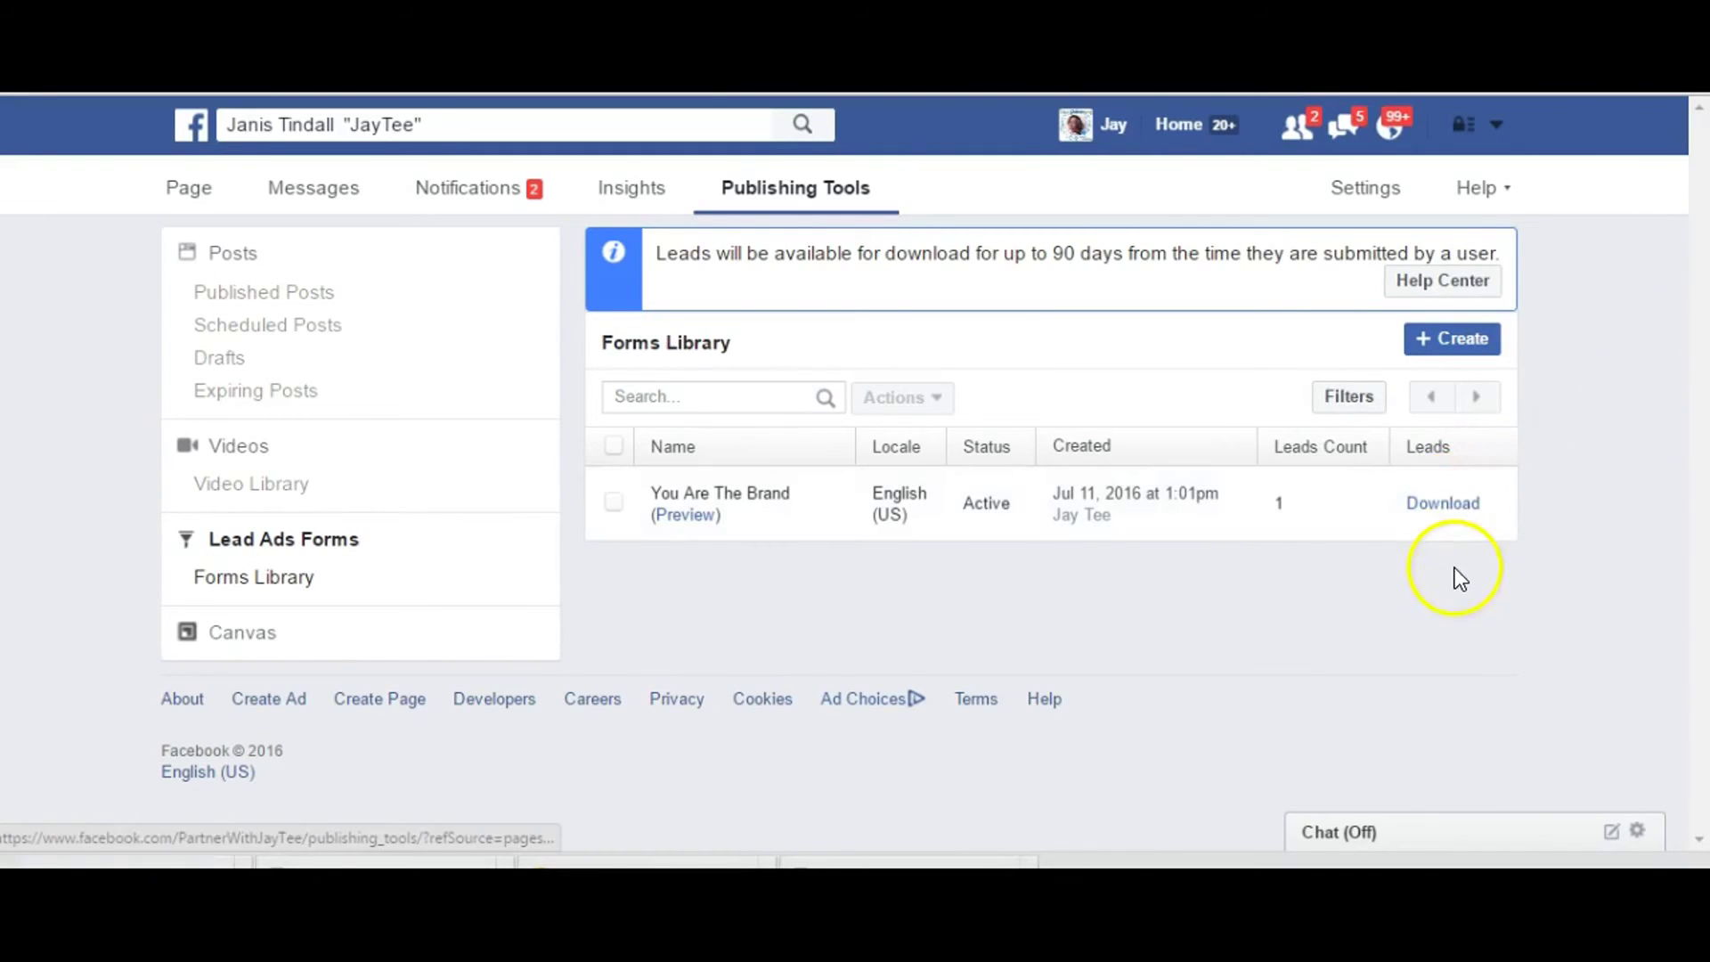
Reload the Forms Library so 'Brand You' shows as active with 0 leads beside 'You Are The Brand'
left_click(285, 581)
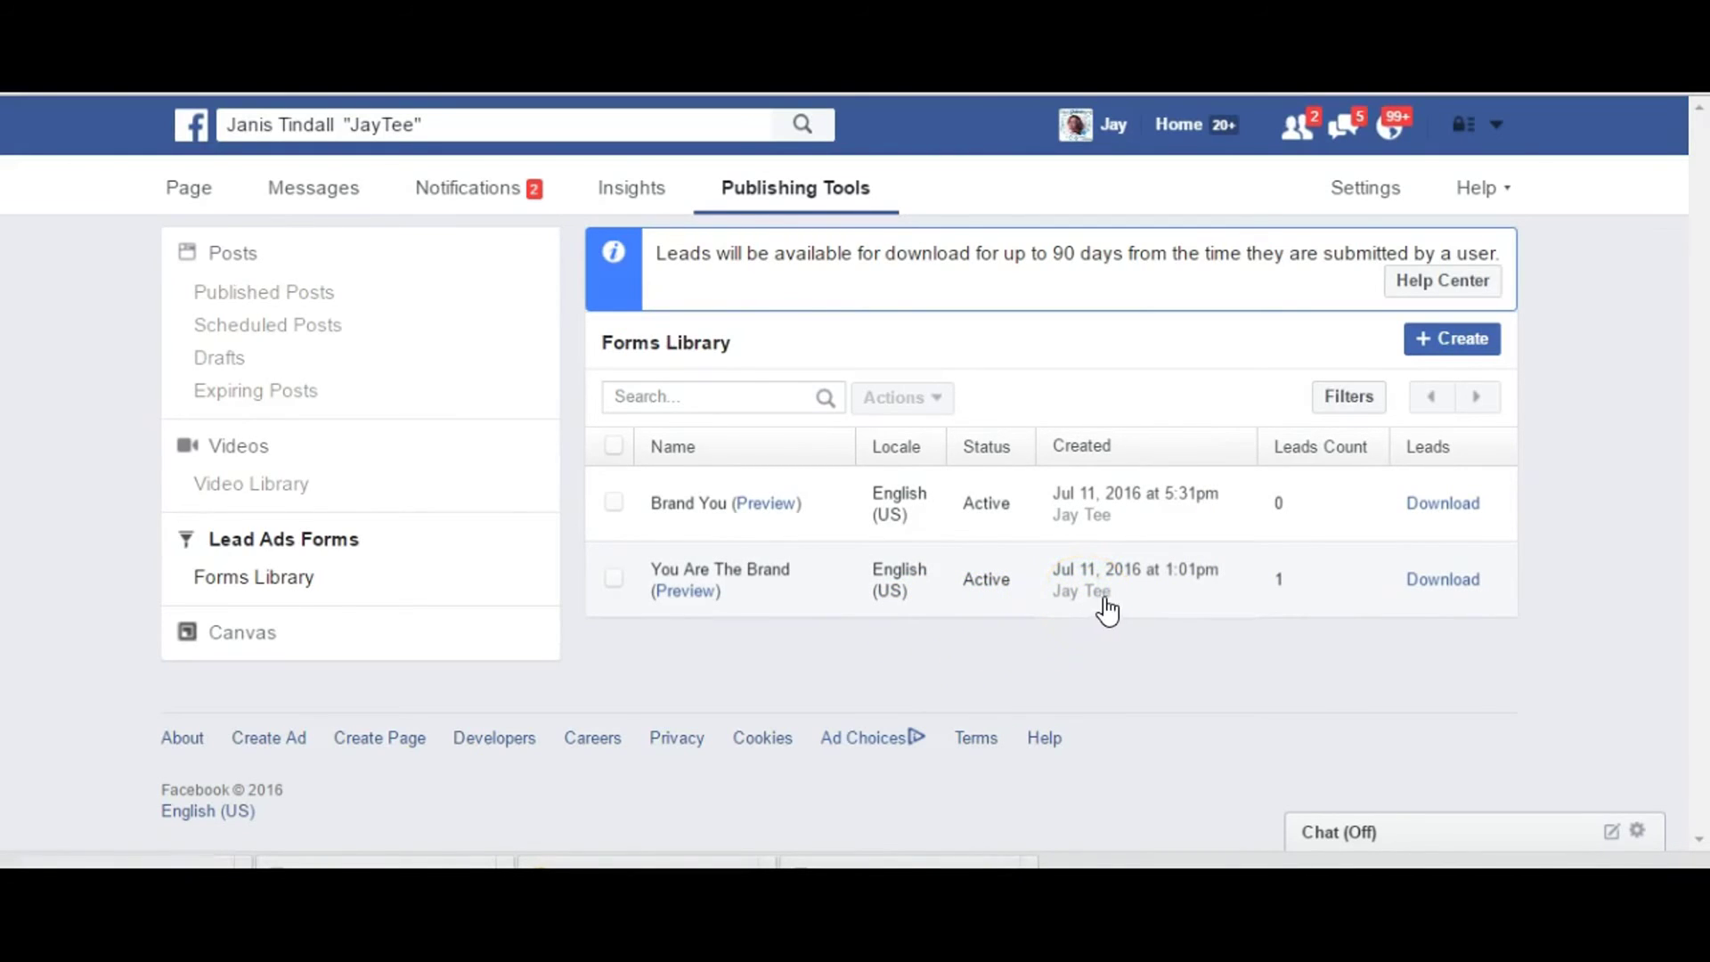
left_click(1155, 602)
left_click(1241, 605)
left_click(1343, 486)
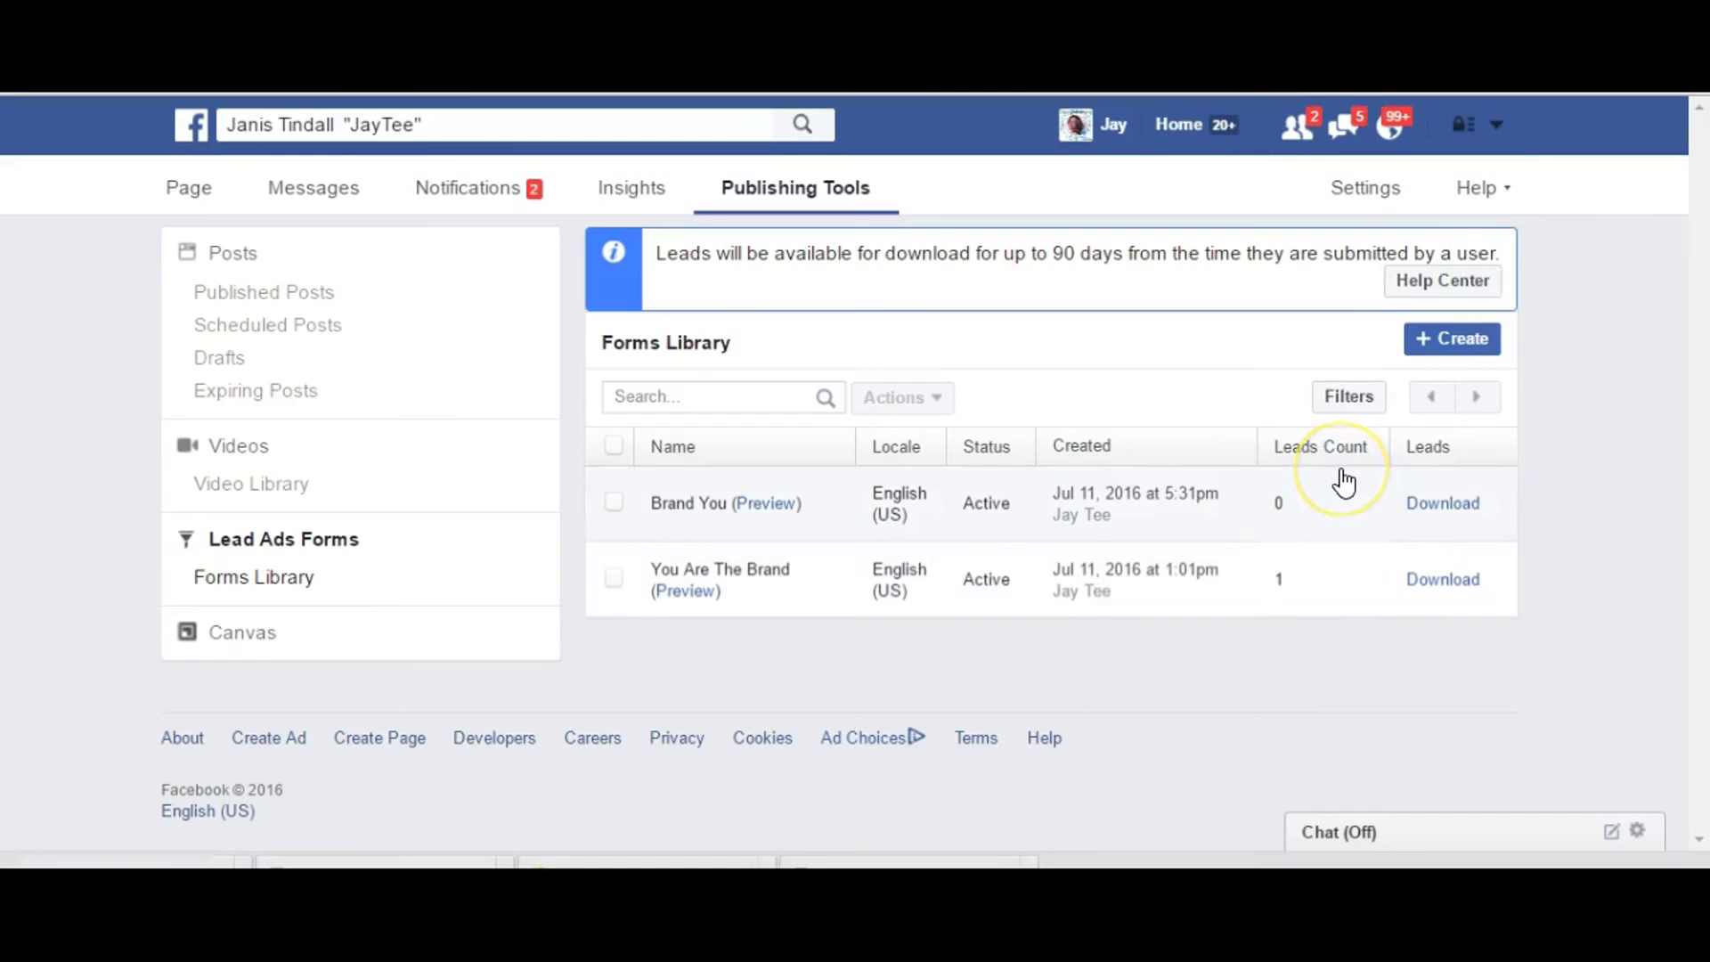
left_click(1349, 589)
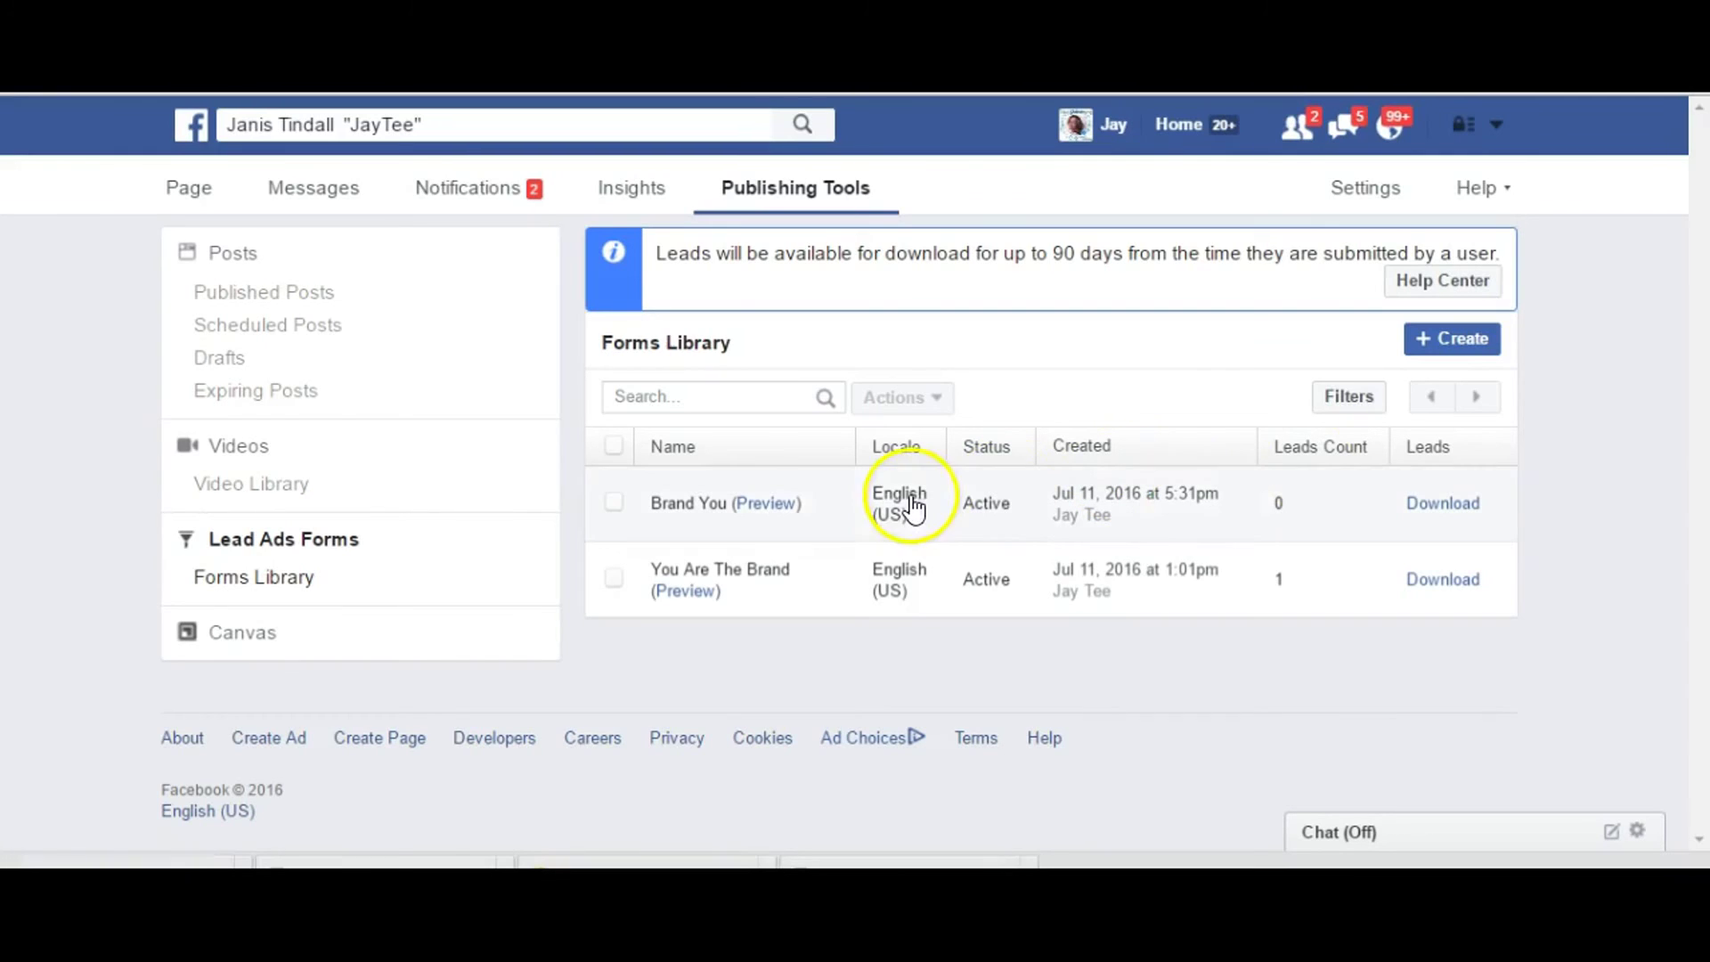
Preview the Brand You form, choose Register Now, and submit the prefilled test lead
left_click(762, 505)
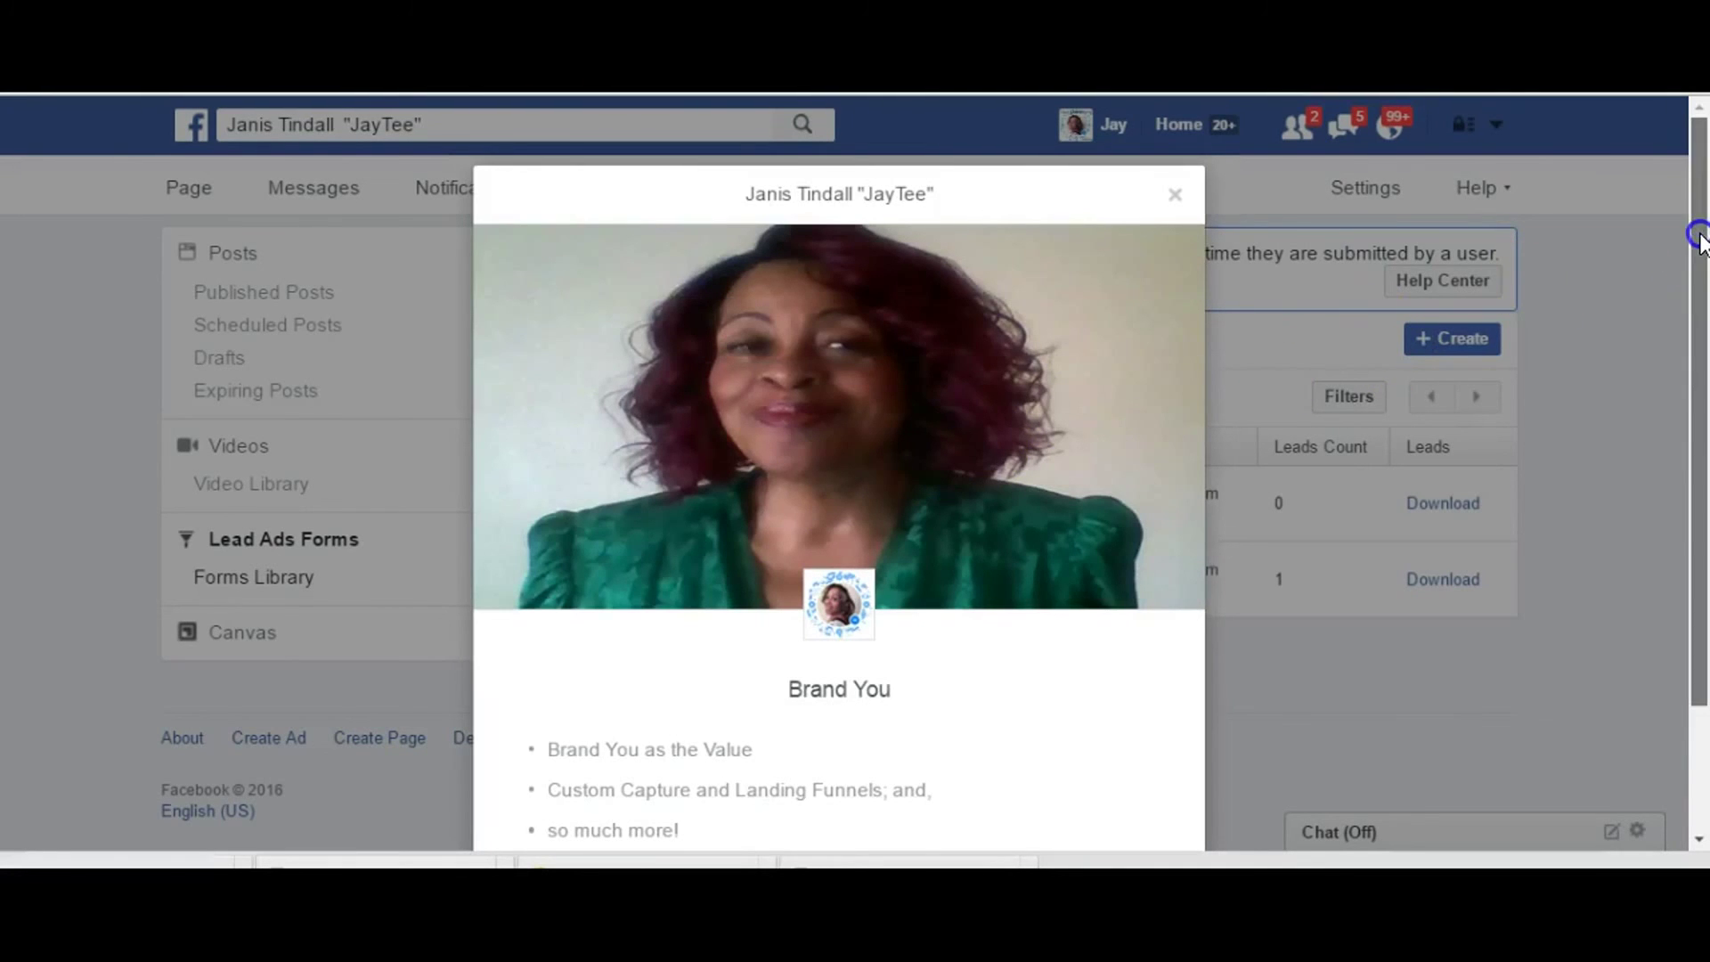
left_click_drag(1701, 254, 1704, 296)
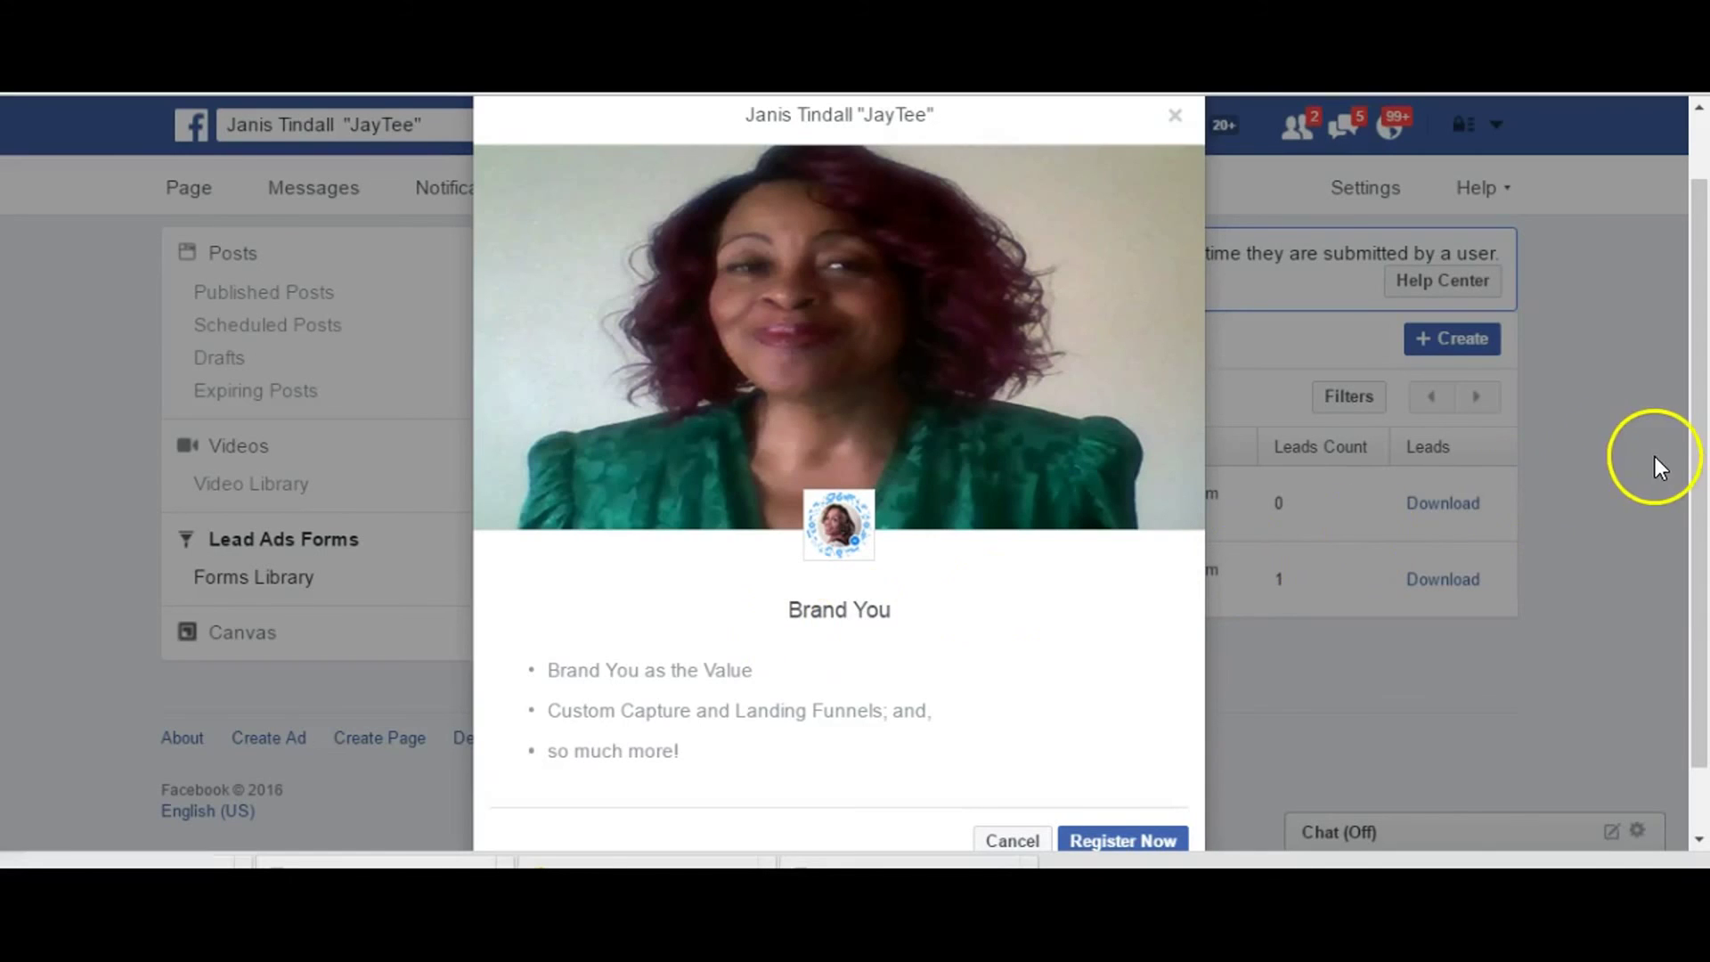
left_click_drag(1698, 478, 1703, 551)
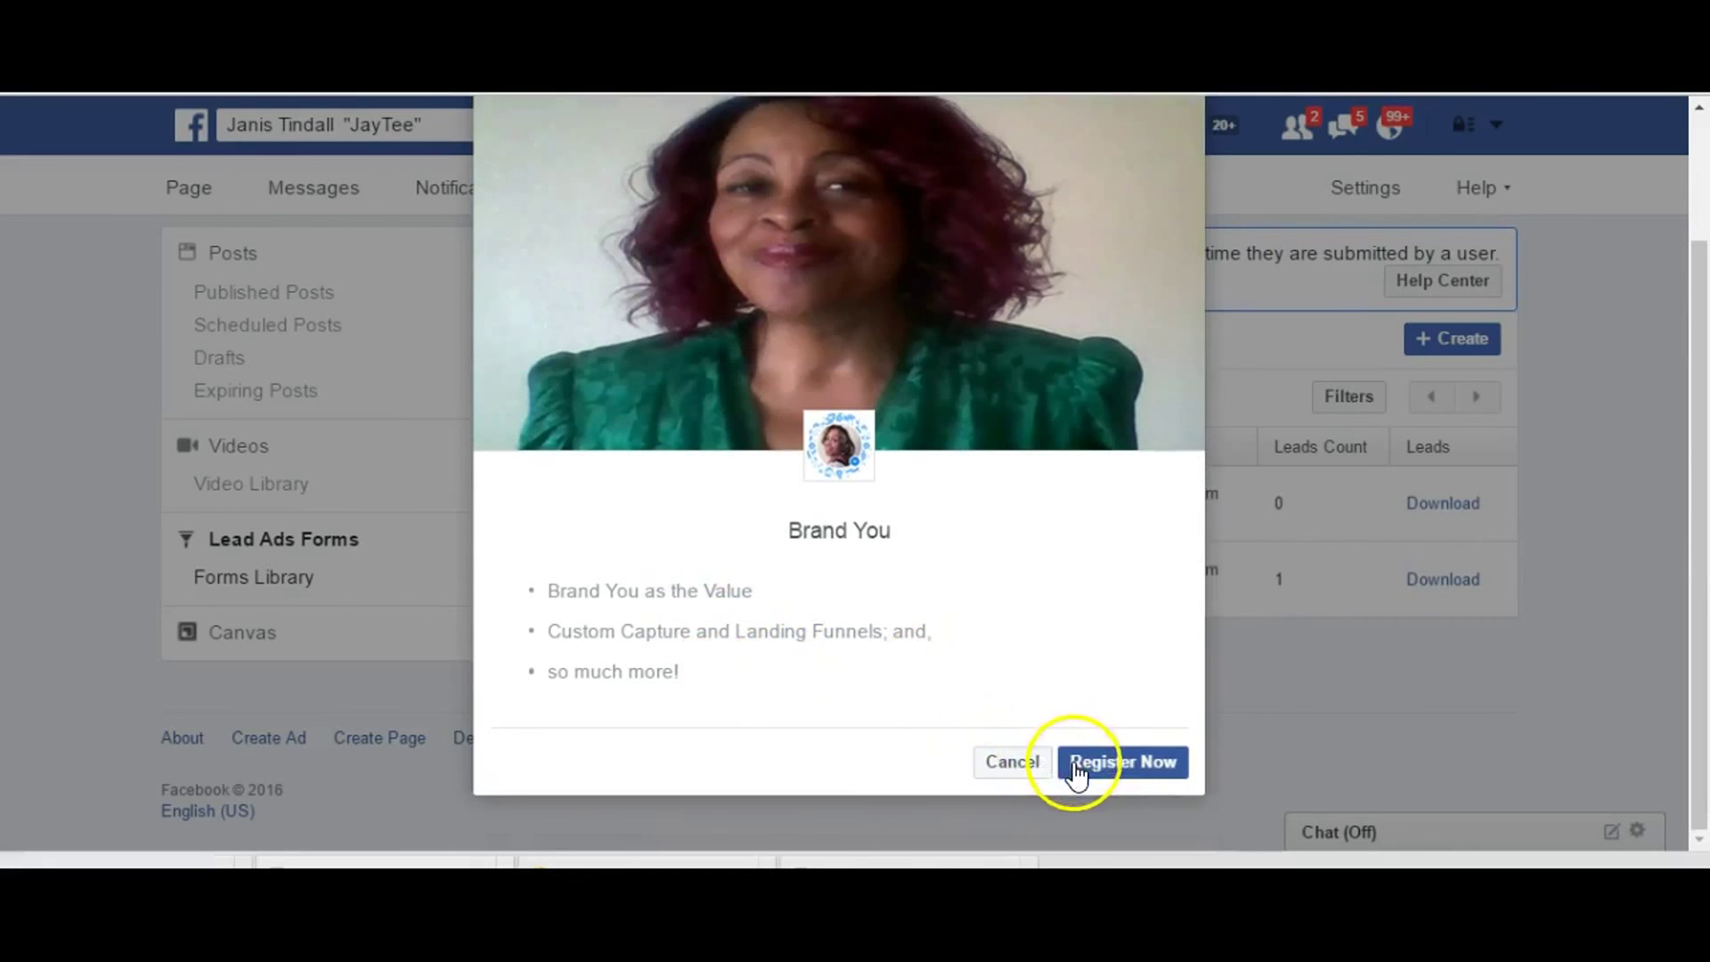
left_click(1132, 763)
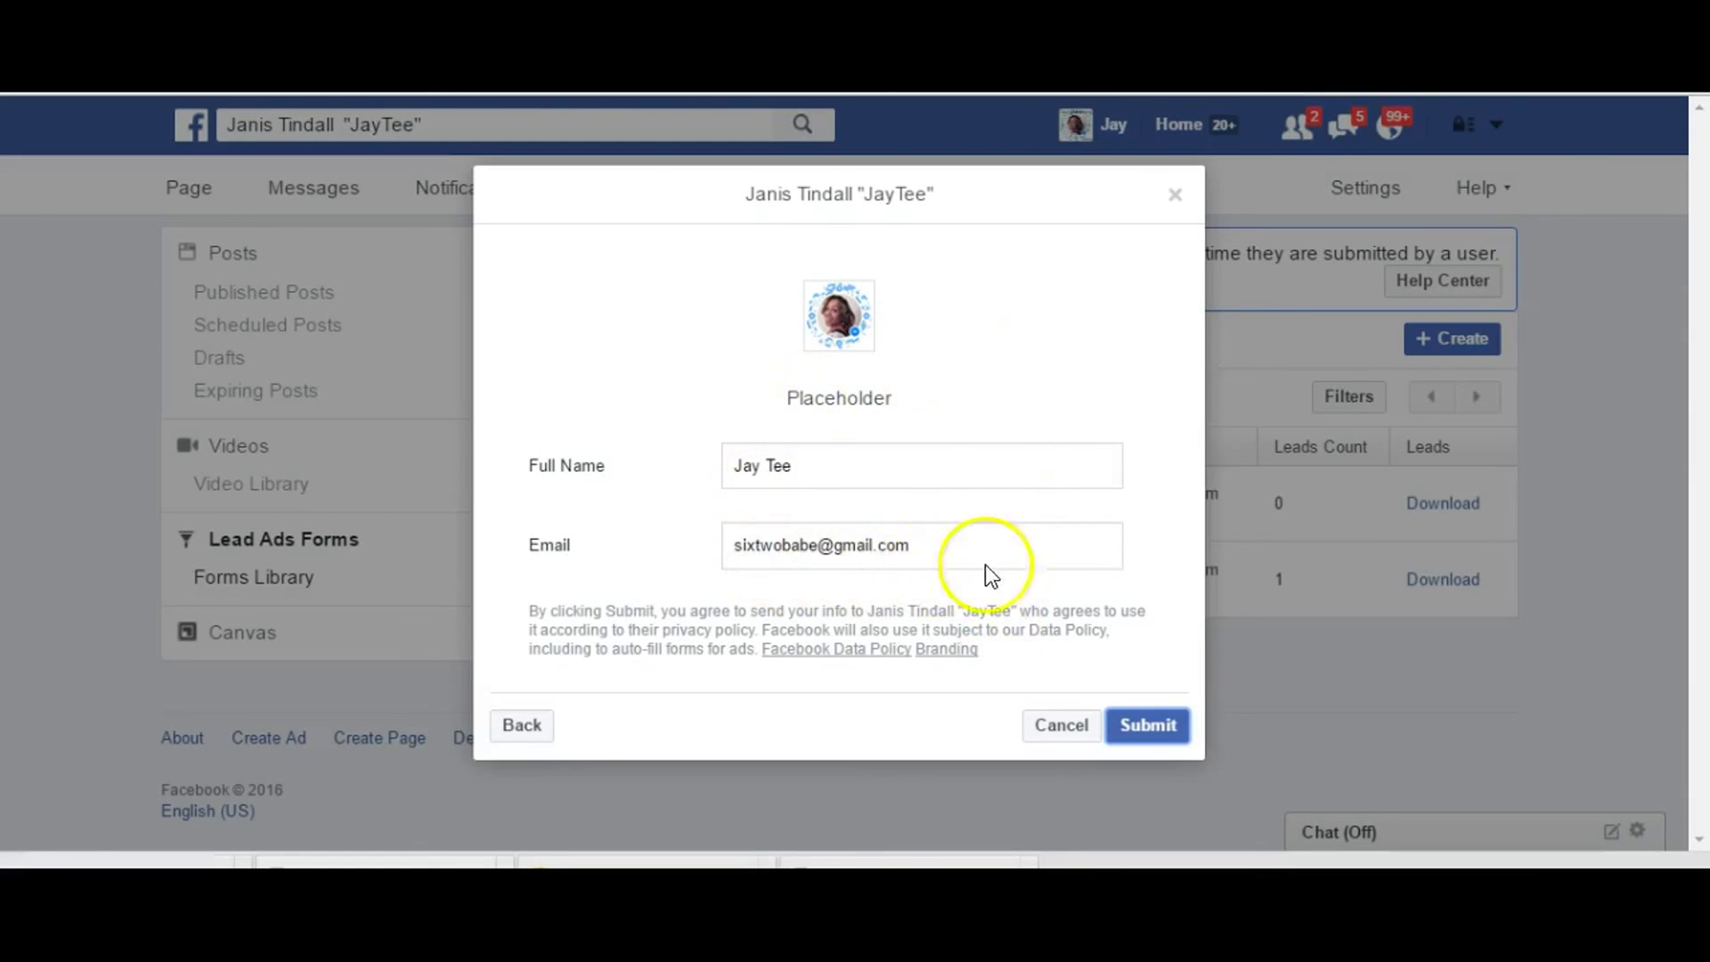
left_click(1141, 725)
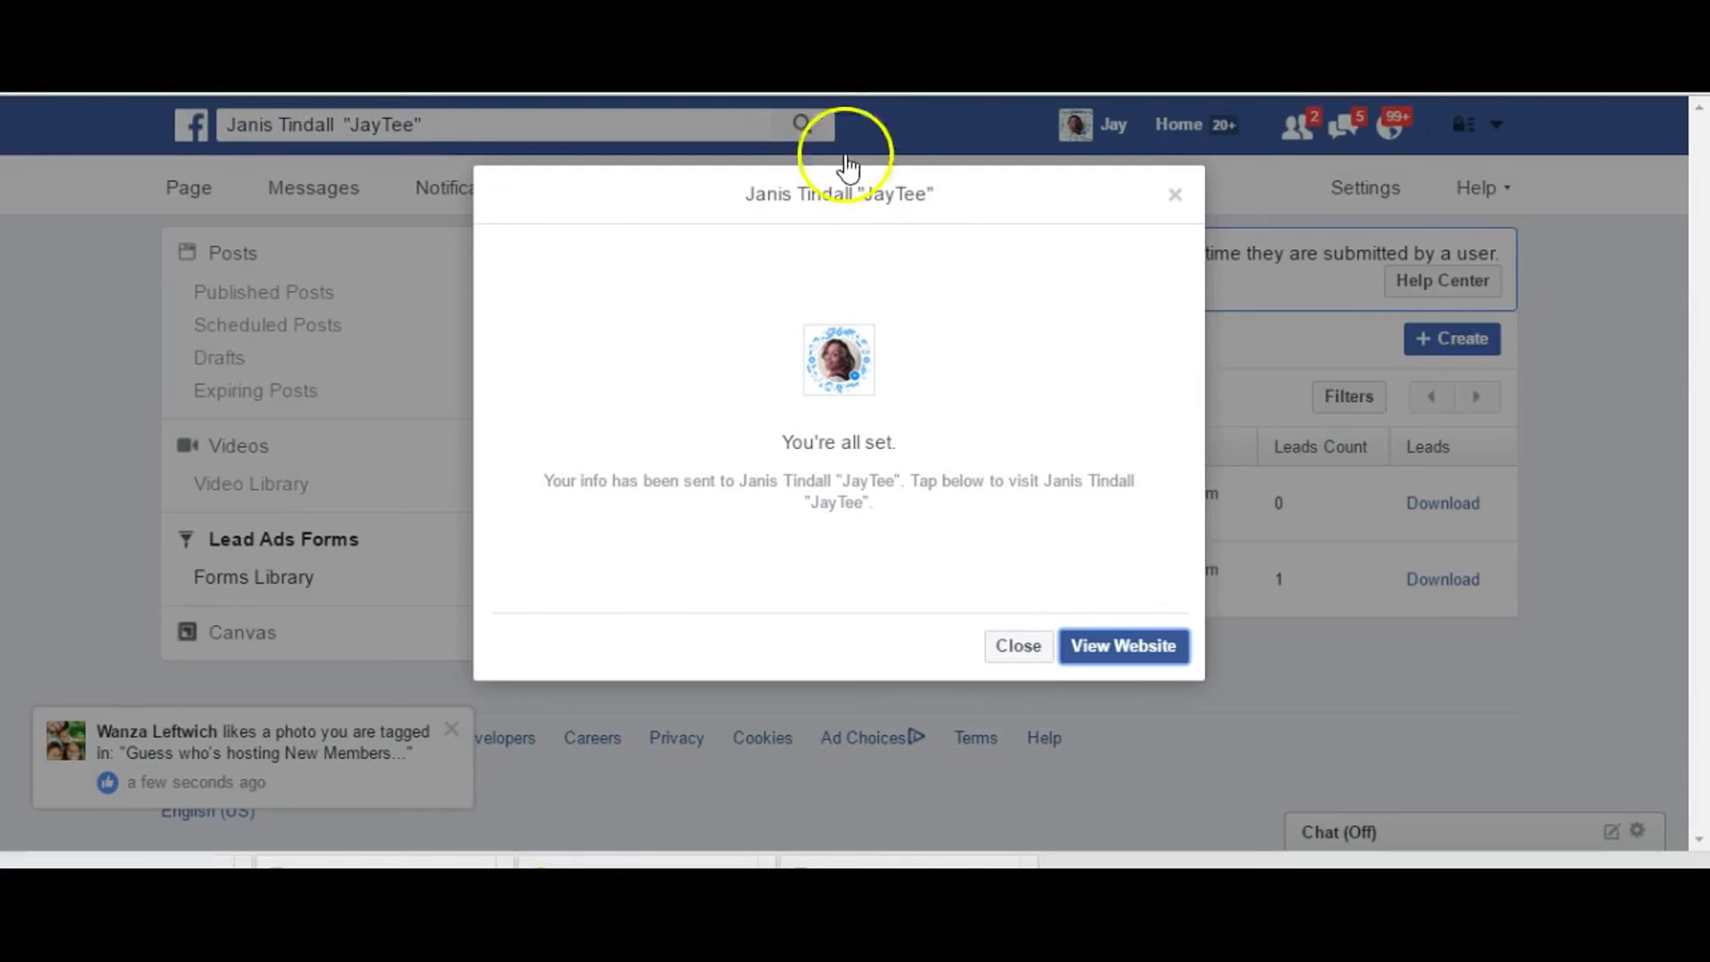
Close the 'You're all set' screen, return to the Forms Library, and dismiss the notification popup
left_click(1033, 647)
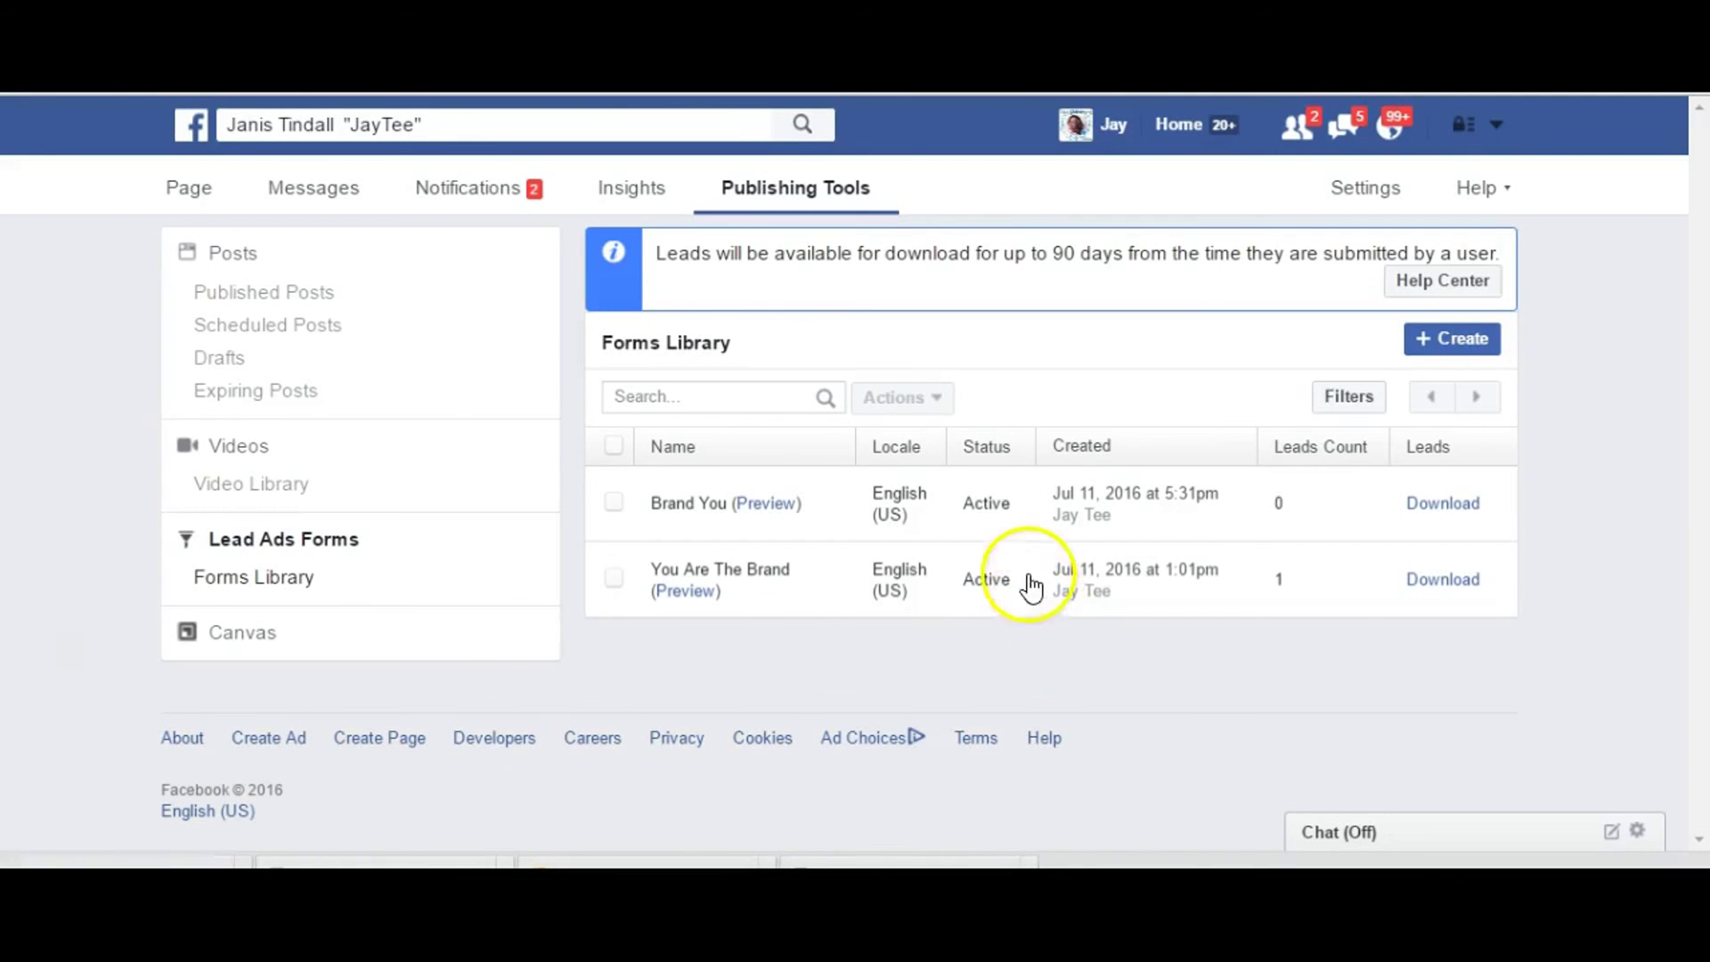
left_click(499, 600)
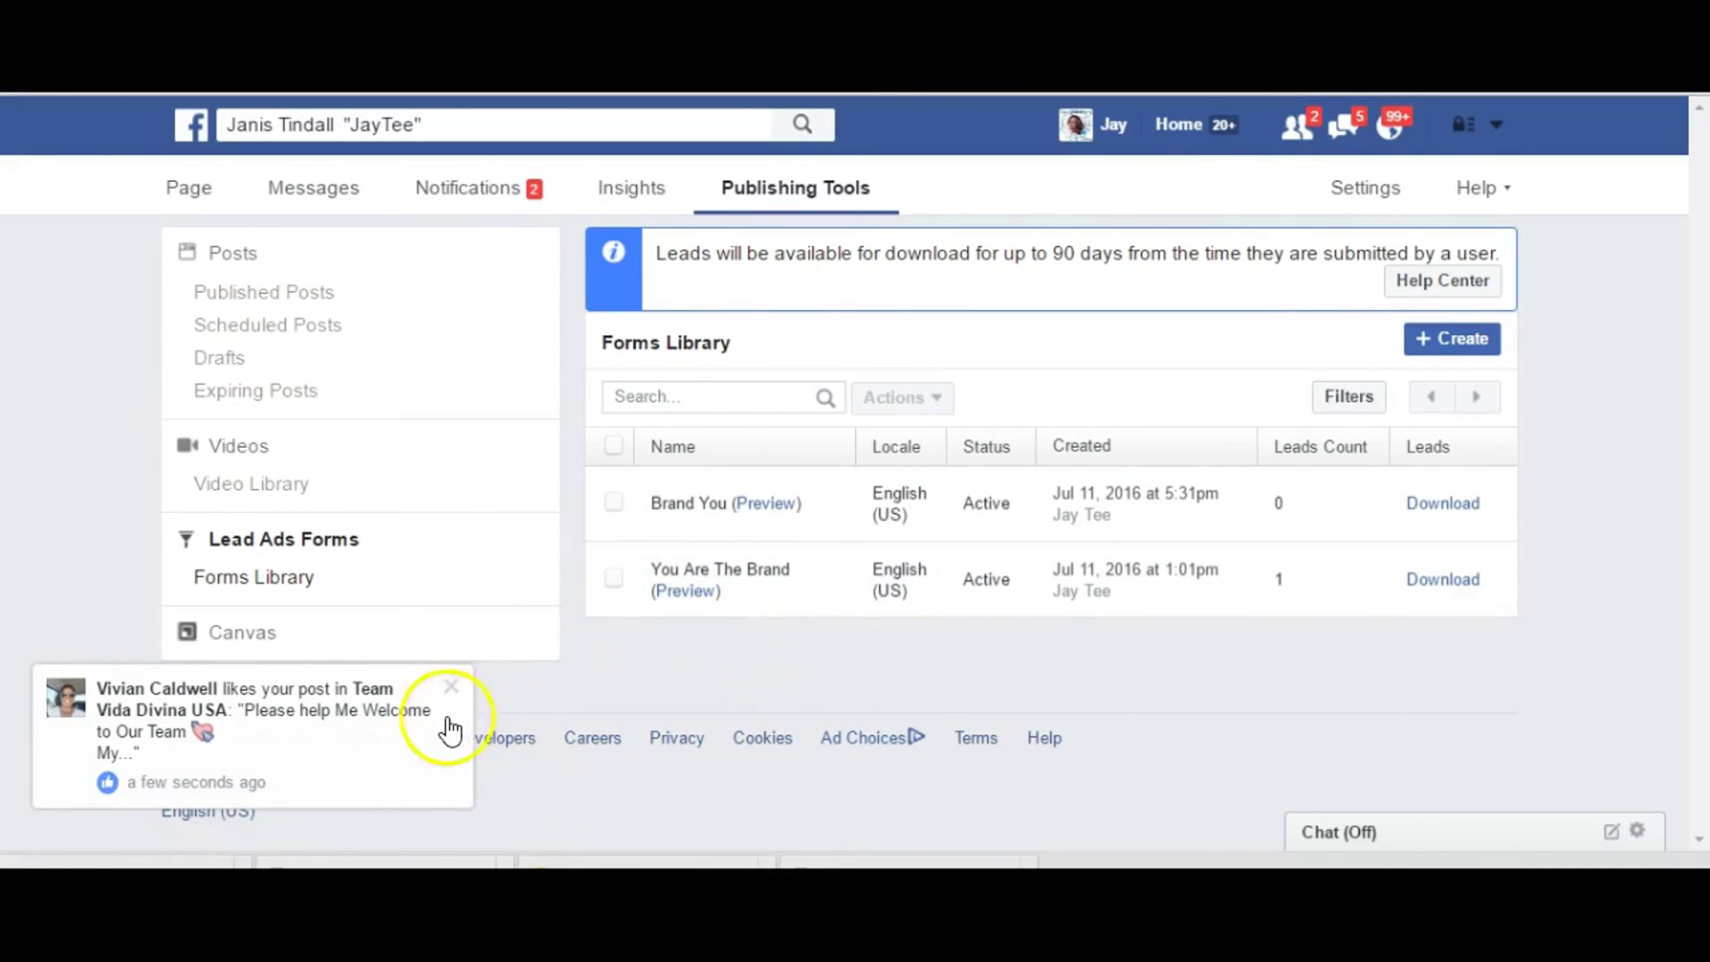
left_click(449, 688)
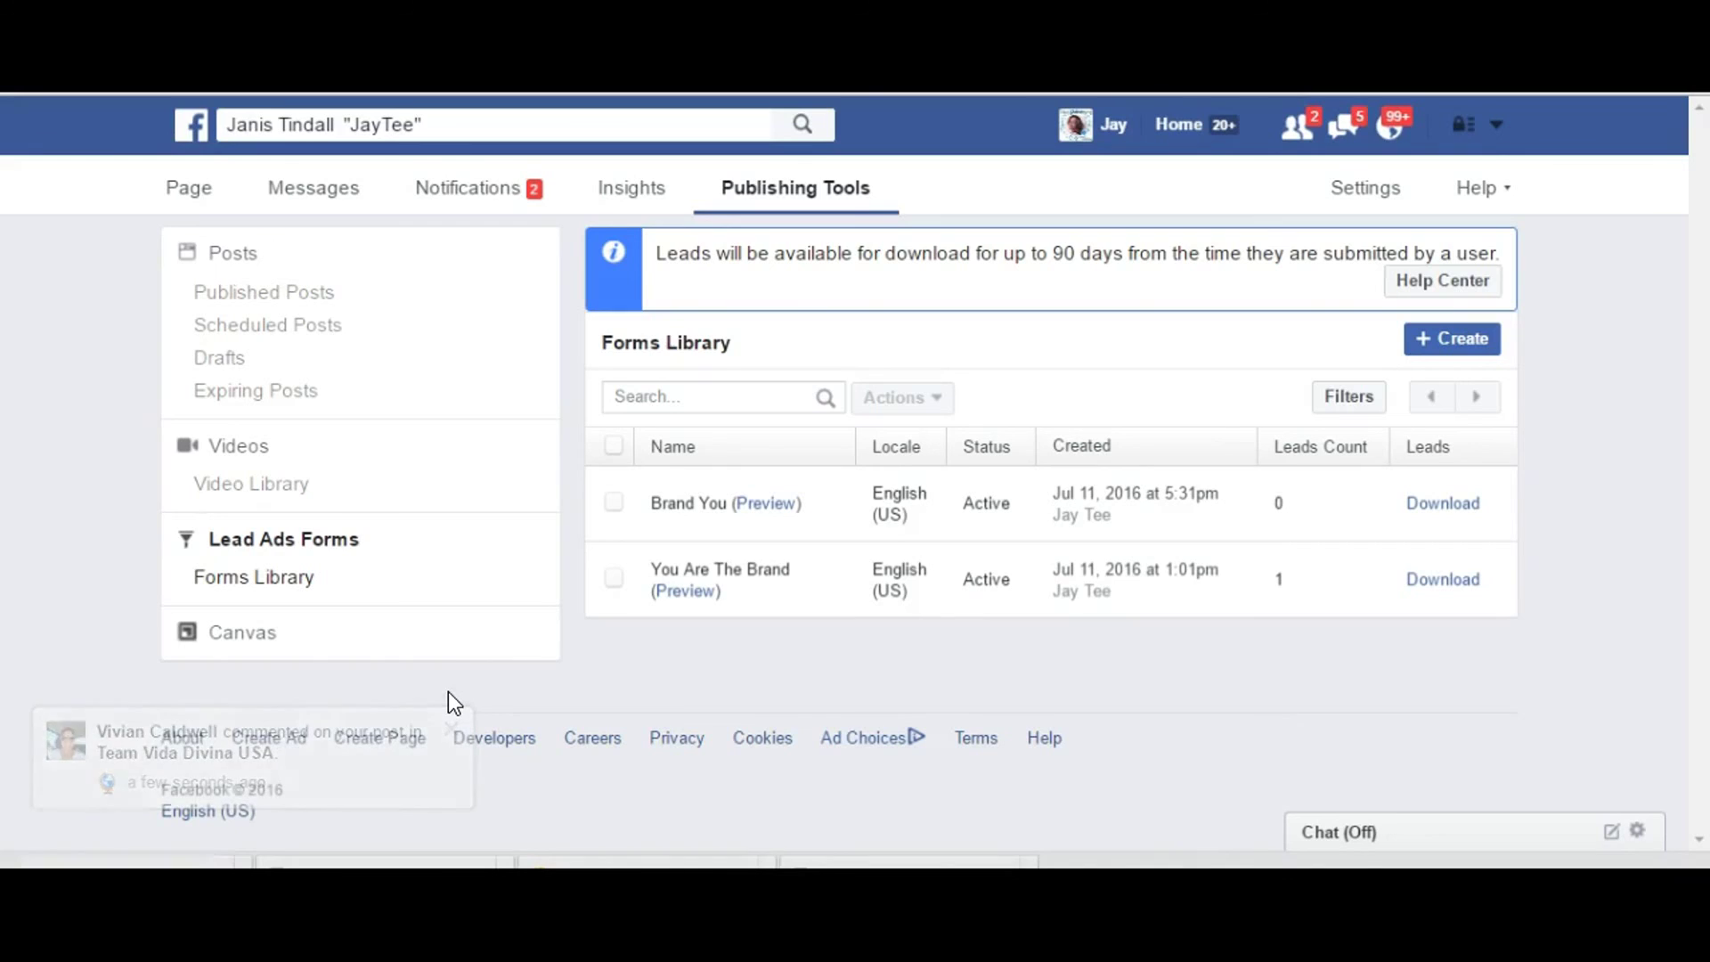
left_click(645, 702)
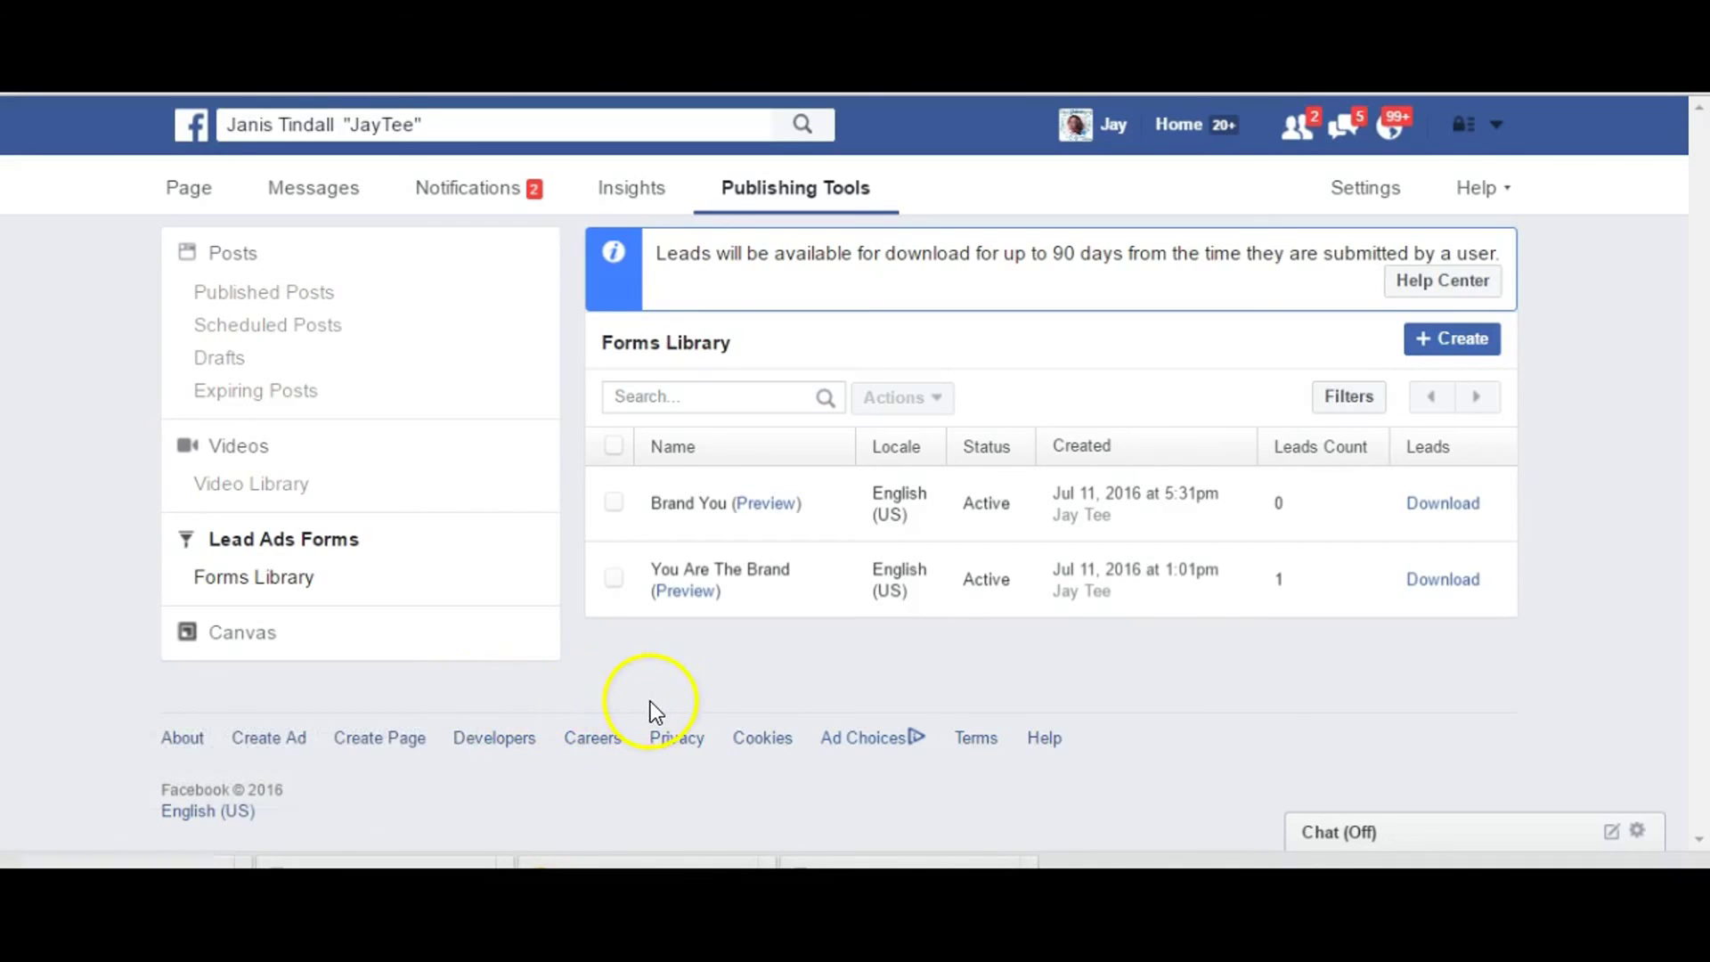